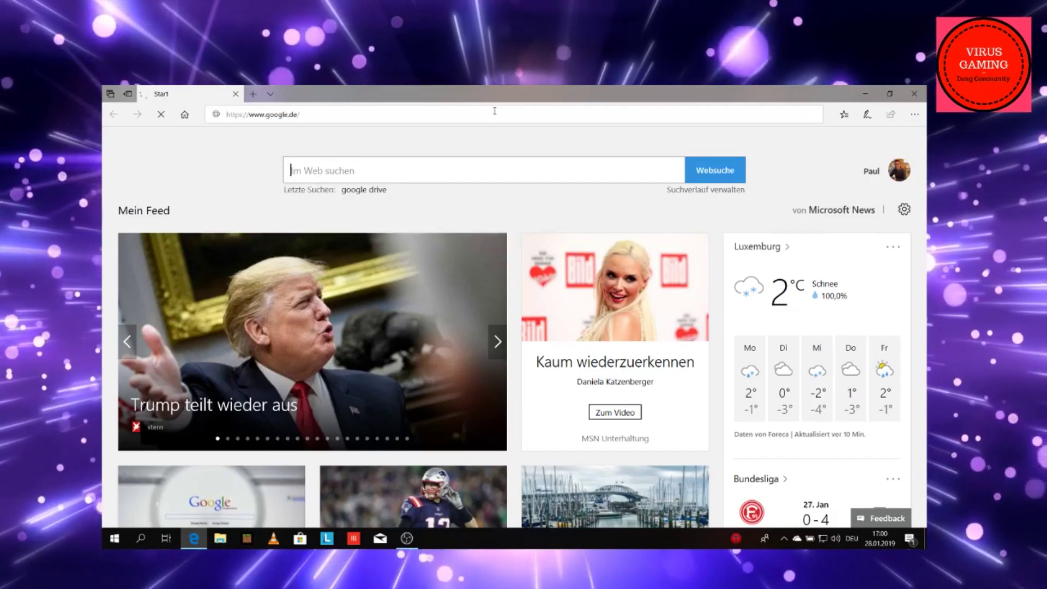
Search Google for "movavi" and open the official Movavi Video Suite page to view its trial and purchase options.
text(mo)
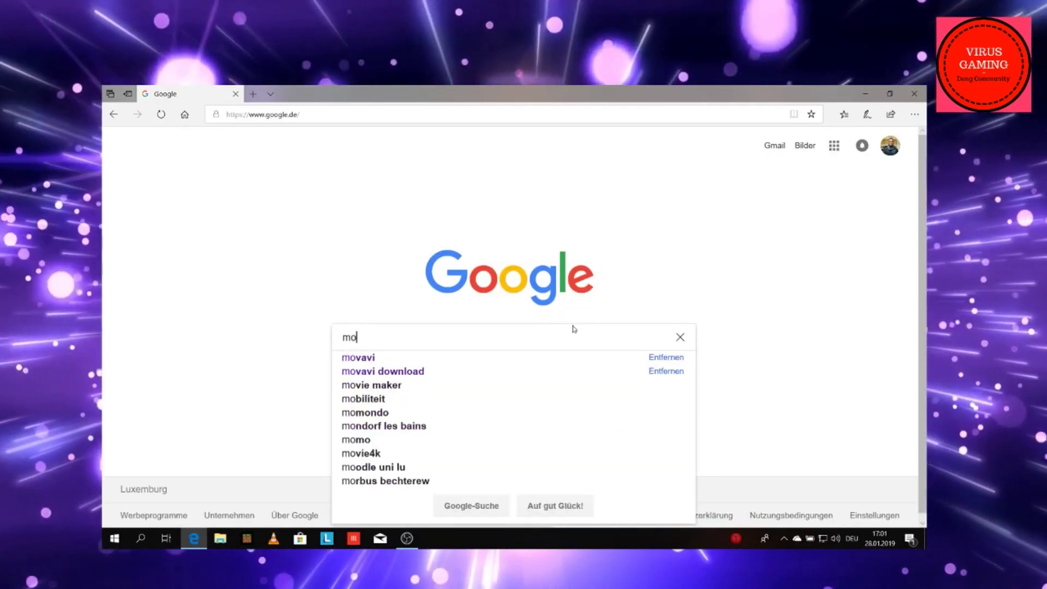
text(vavi)
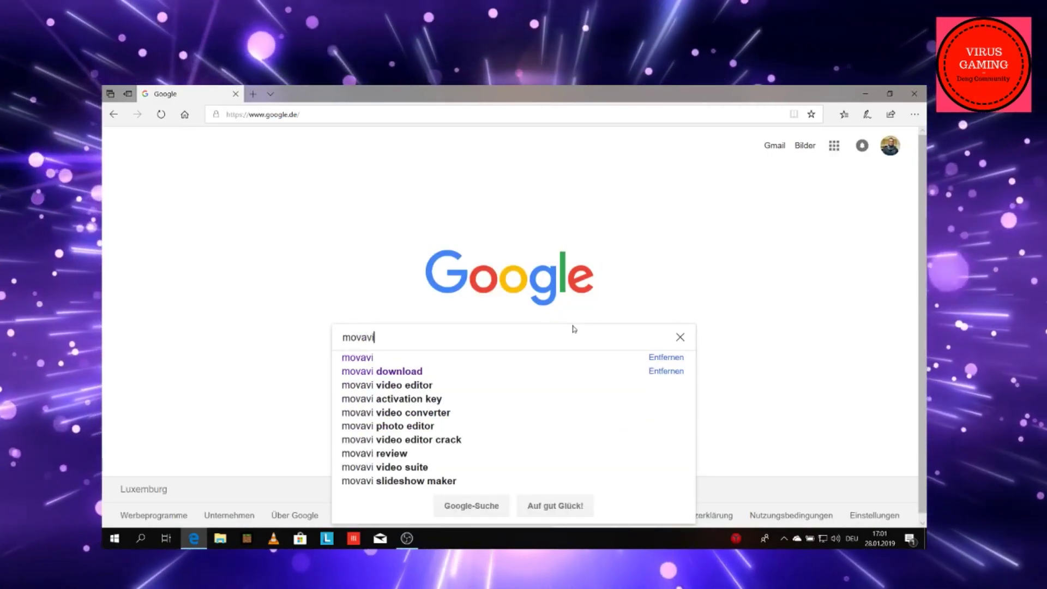
key(Return)
click(398, 244)
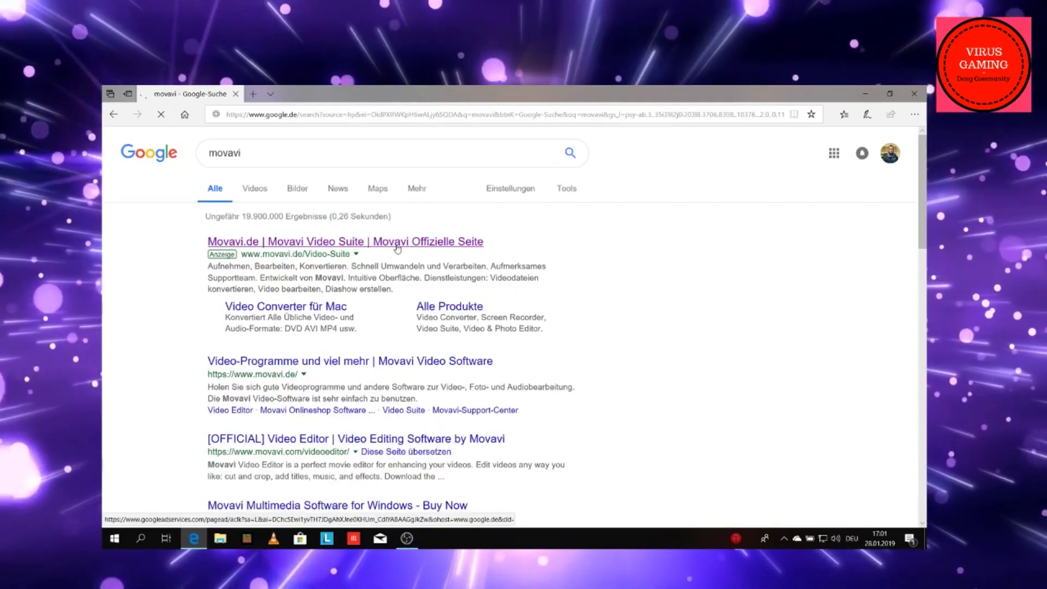
scroll(434, 310, down, 5)
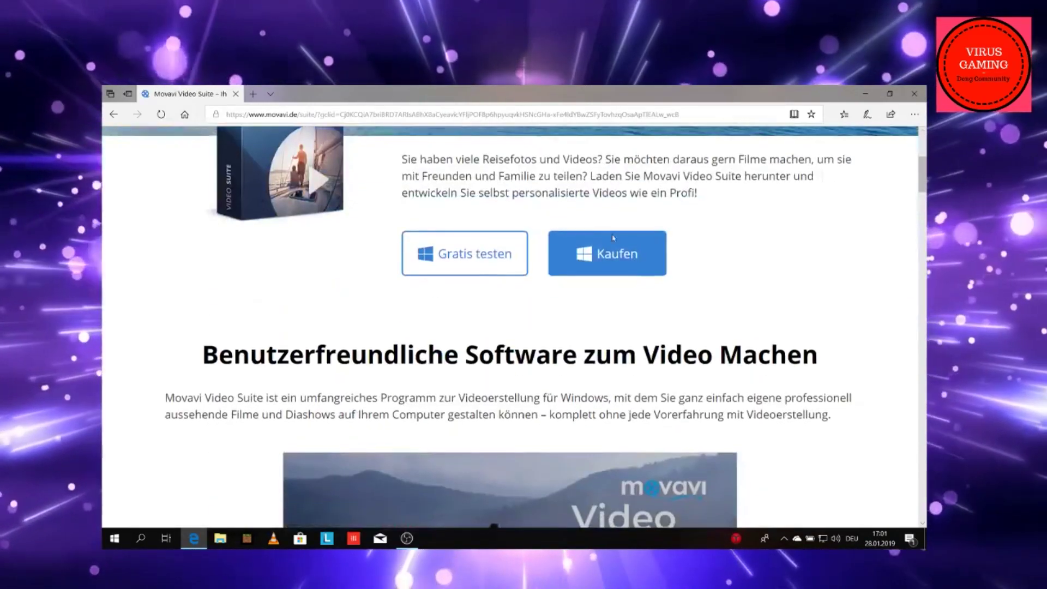
scroll(444, 371, up, 2)
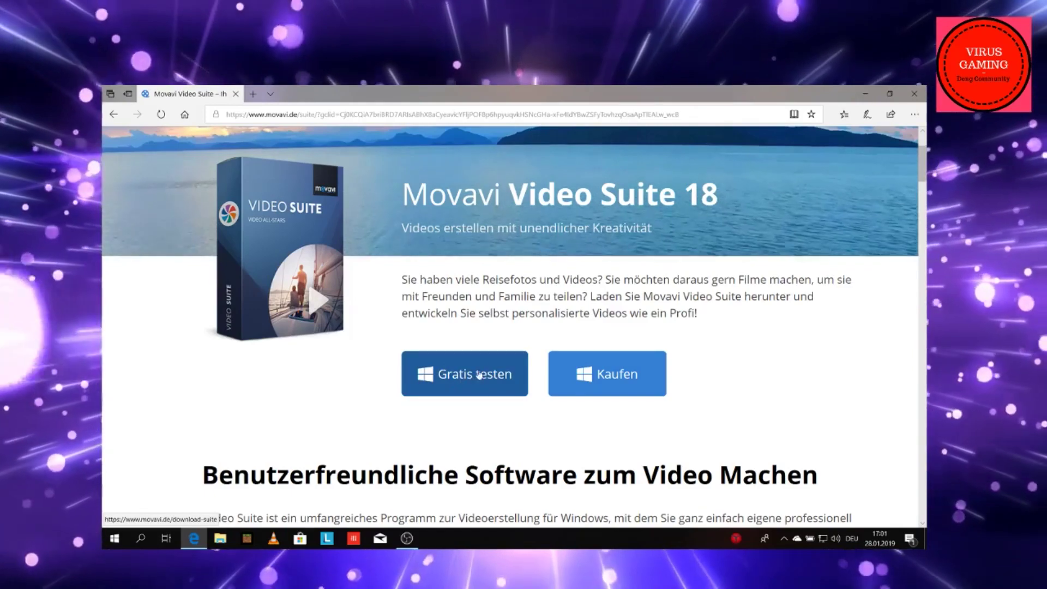
Open the Movavi Video Suite purchase page, compare the personal and business licence offers, and close the browser.
click(458, 382)
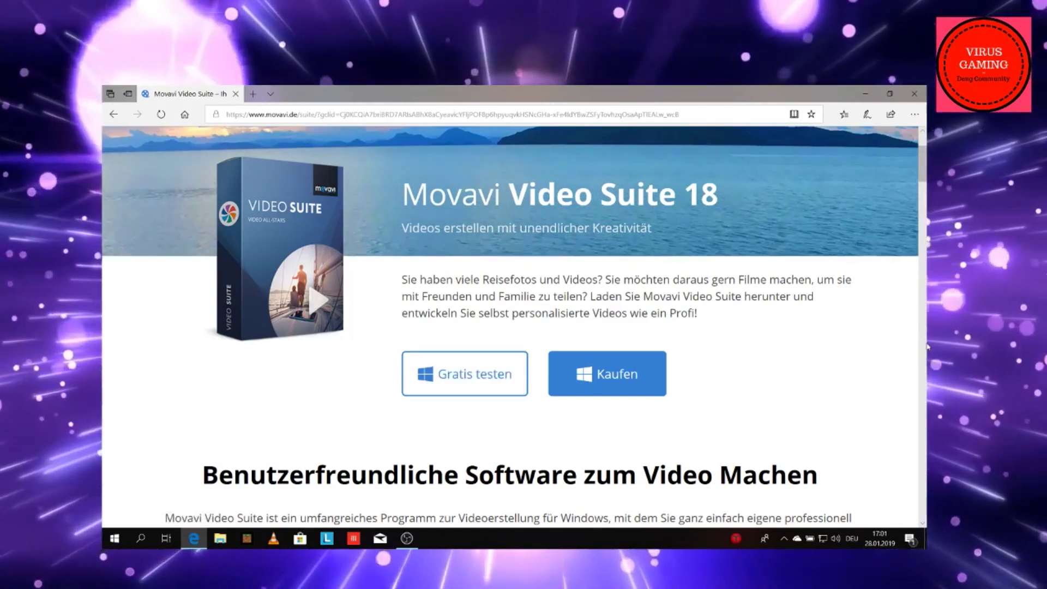
click(595, 378)
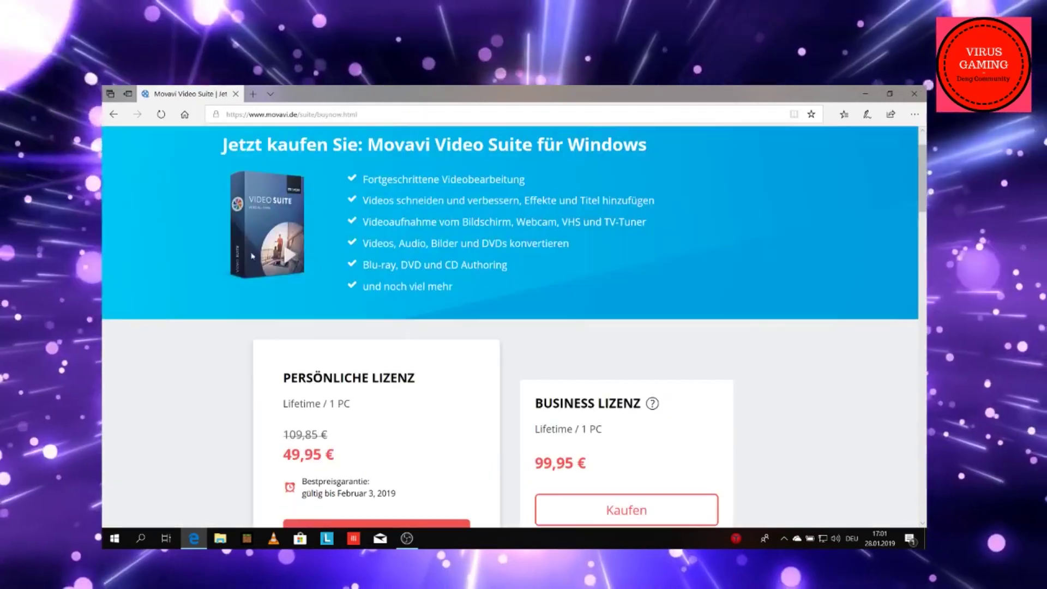
scroll(187, 299, down, 4)
scroll(418, 247, up, 1)
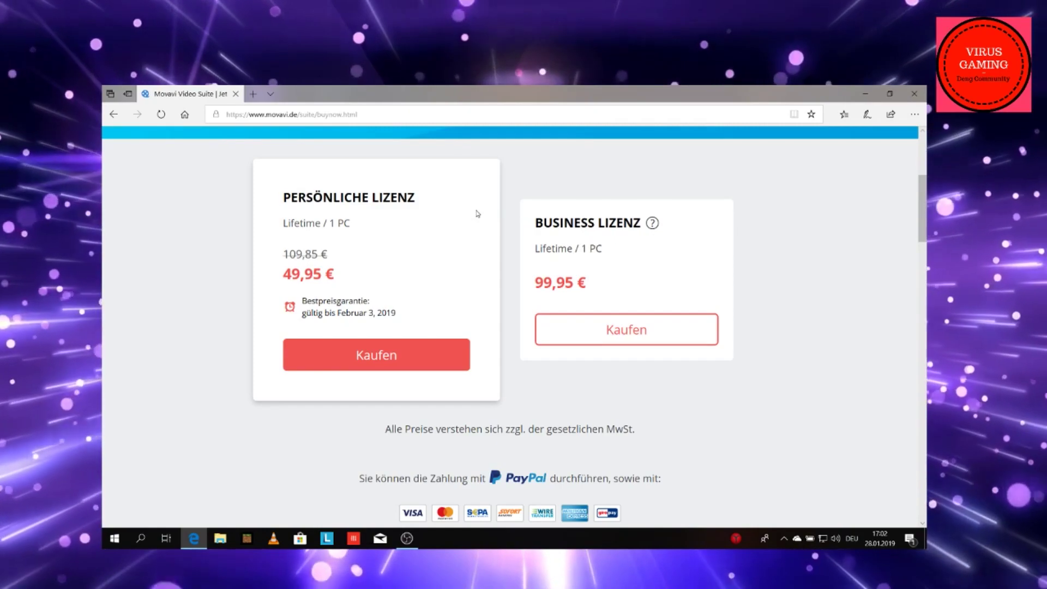
key(alt+Left)
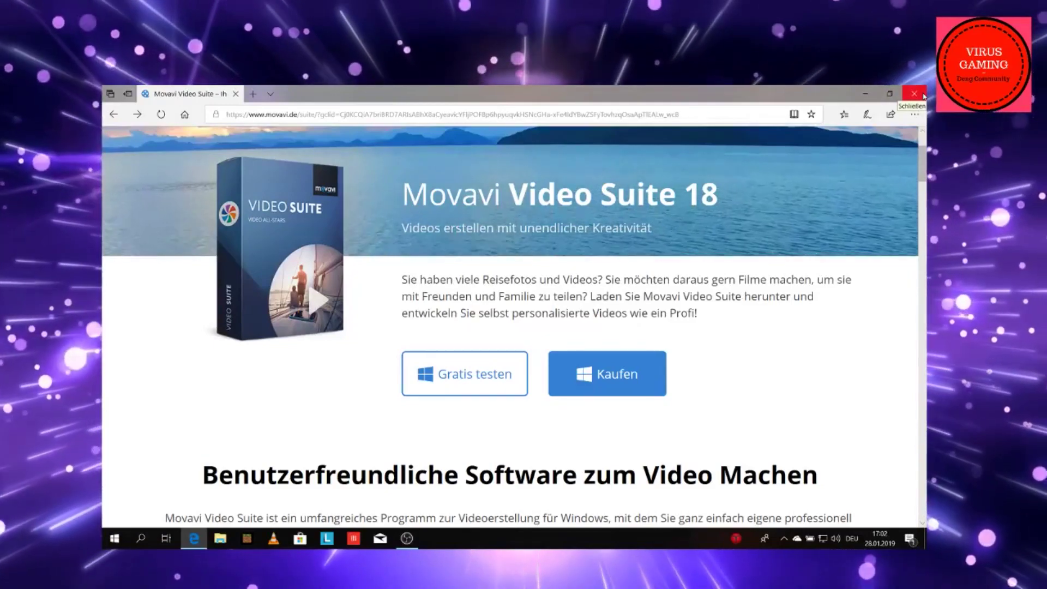
click(923, 96)
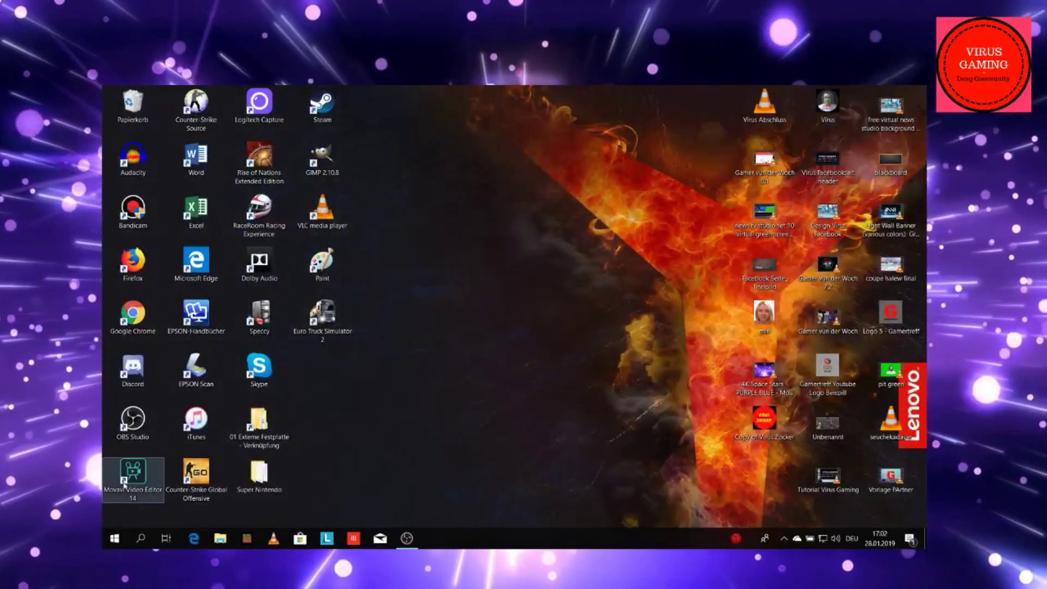
Launch Movavi Video Editor 14, create a project in full-function mode (Vollfunktionsmodus) and dismiss the upgrade offer.
double_click(132, 472)
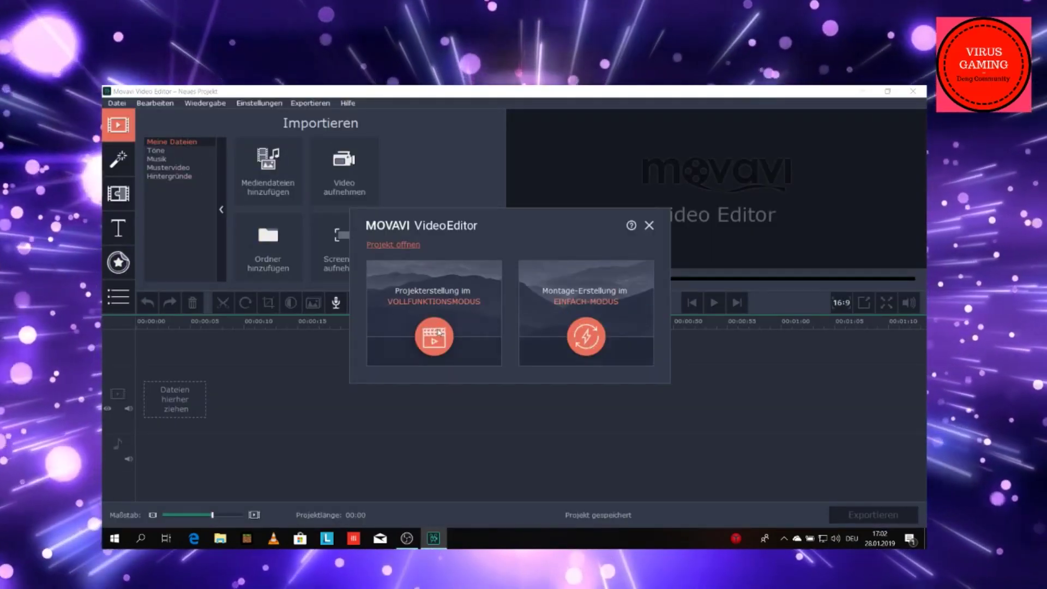
click(439, 333)
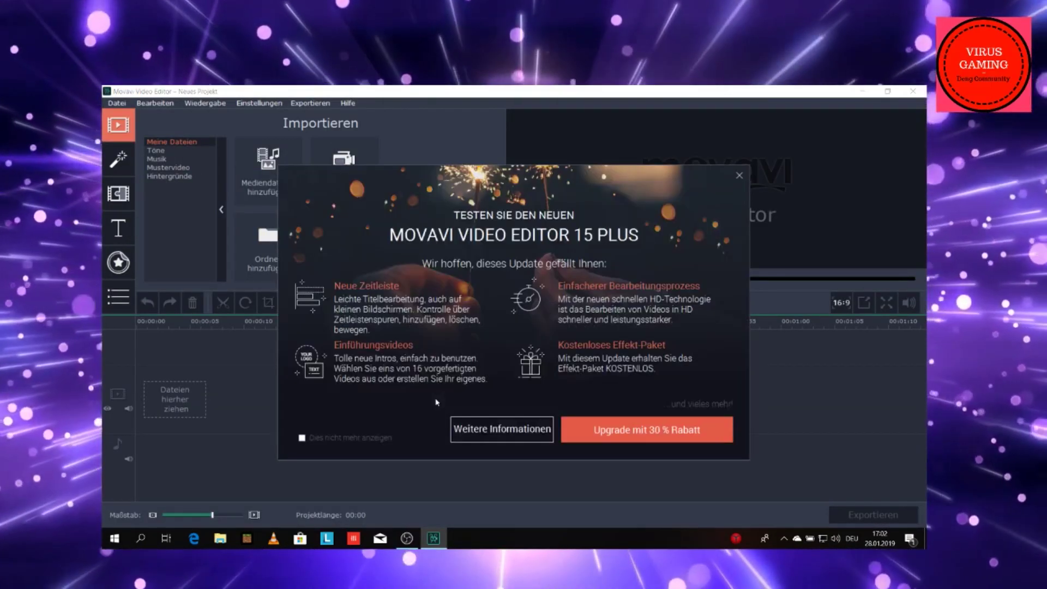
click(739, 175)
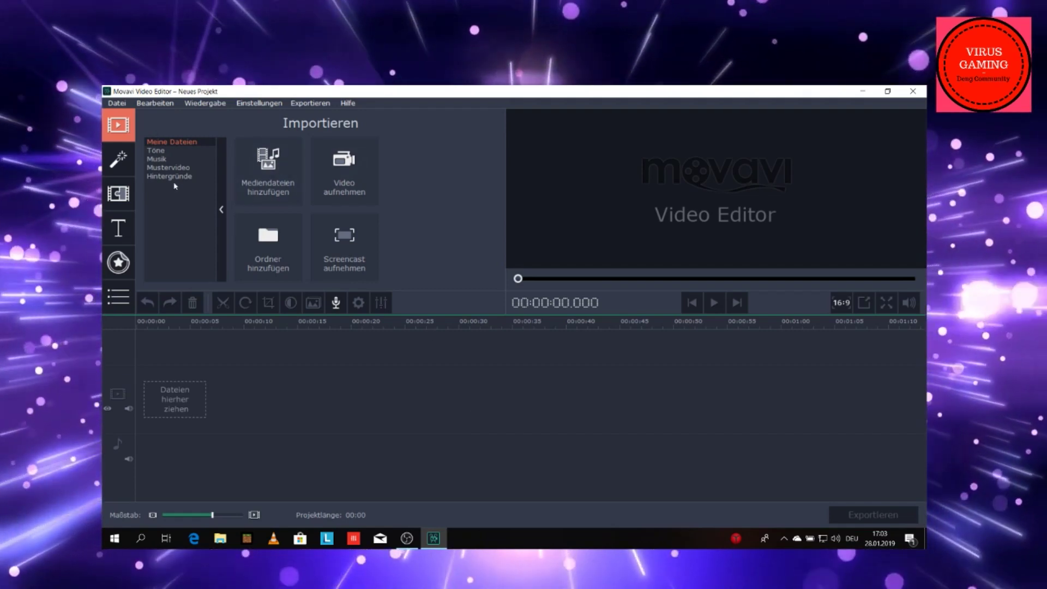
Look through the built-in background images (Hintergründe) and return to the own-files import options (Meine Dateien).
click(169, 176)
scroll(320, 236, down, 5)
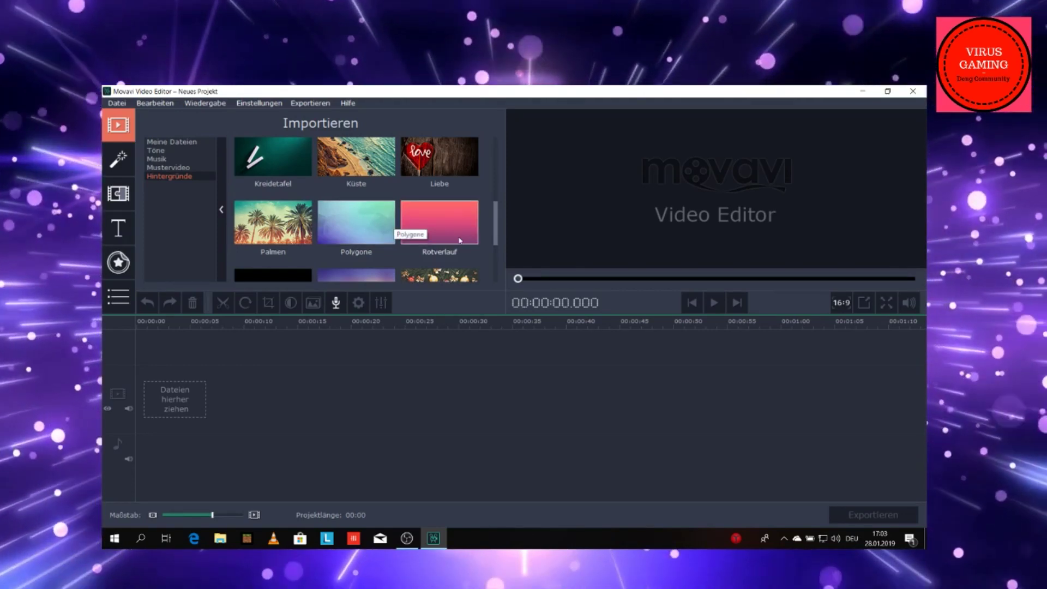
scroll(320, 189, up, 2)
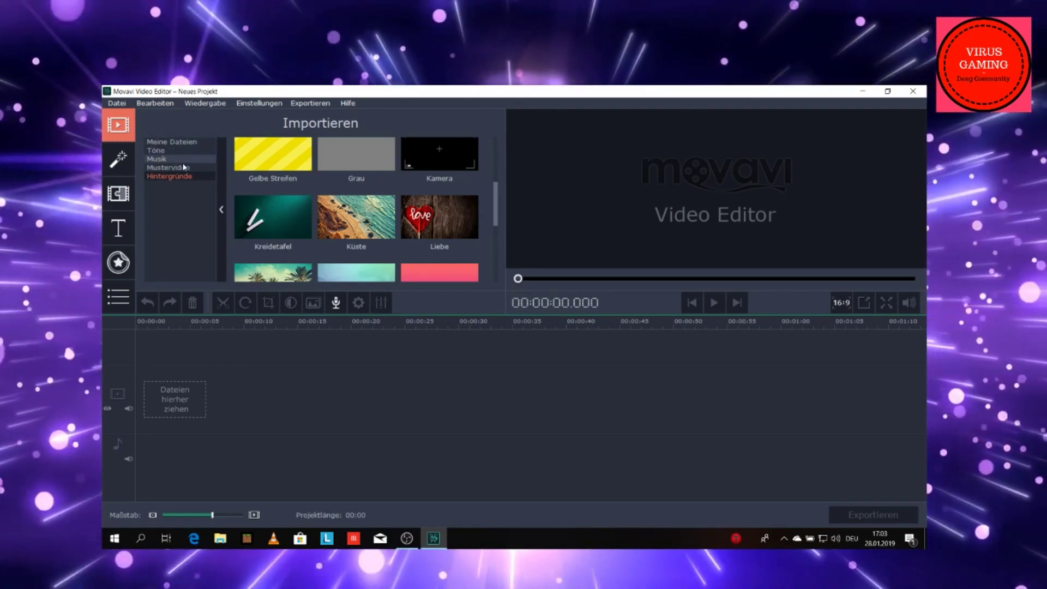
scroll(424, 212, down, 5)
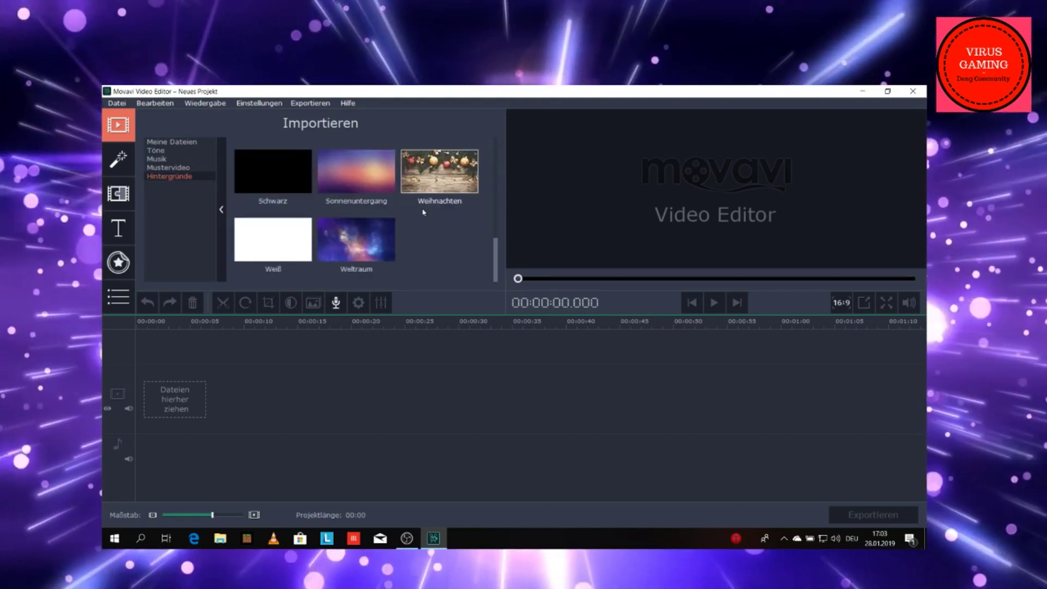
scroll(424, 212, up, 5)
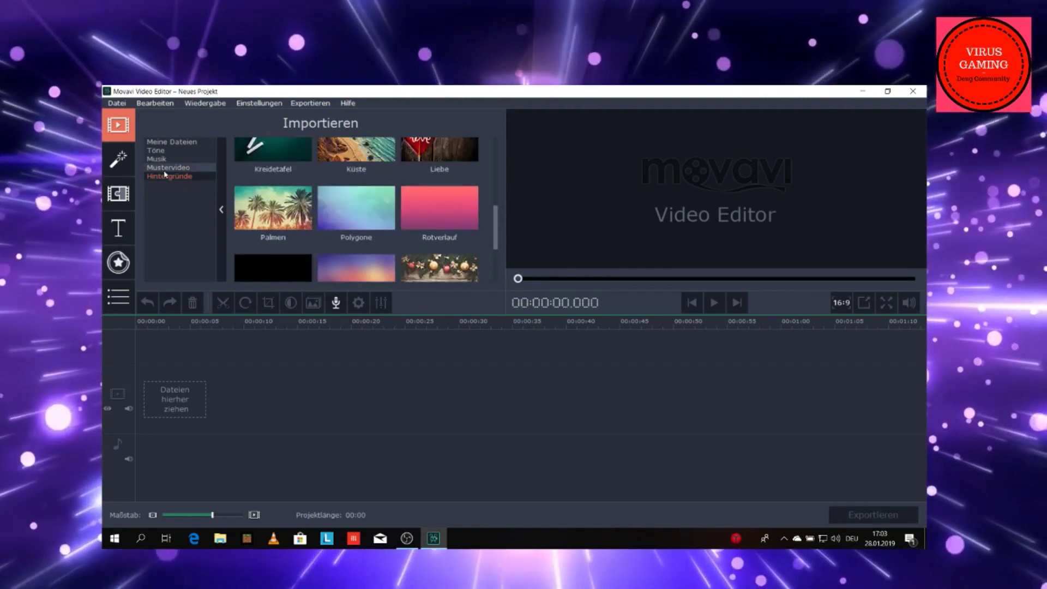
scroll(354, 207, up, 3)
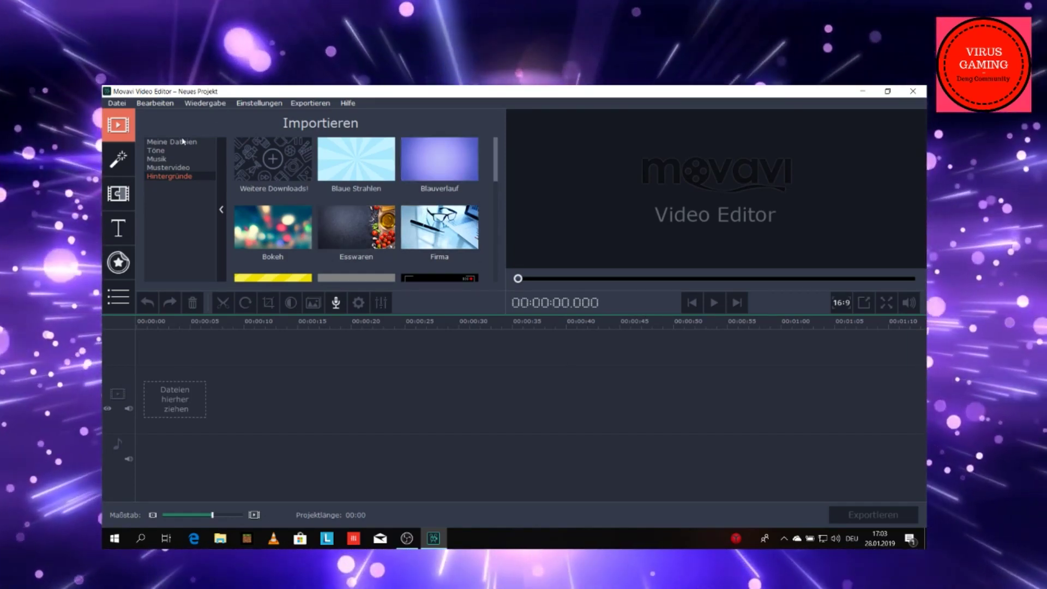
click(182, 143)
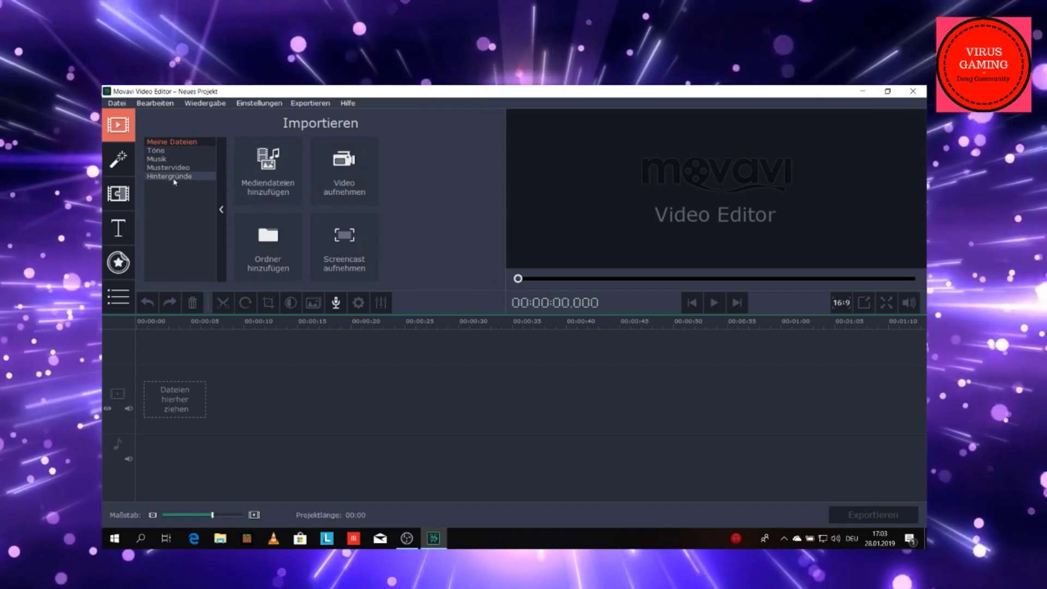
Place the Rotverlauf background at the start of the video track and extend the clip to about 14.8 seconds.
click(175, 176)
scroll(336, 205, down, 10)
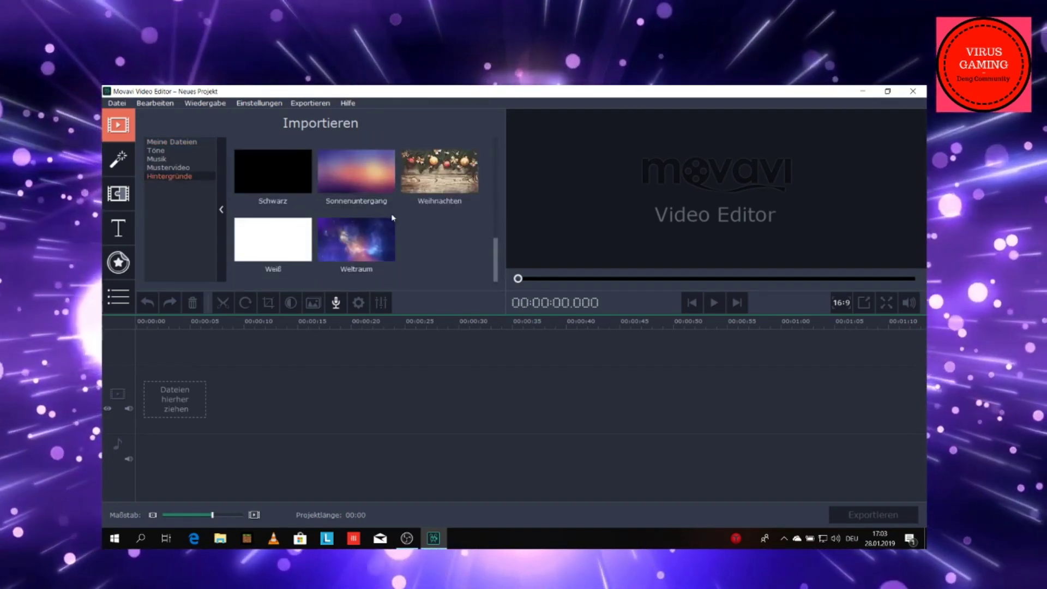
scroll(390, 209, up, 1)
scroll(391, 209, up, 1)
drag(439, 207, 163, 410)
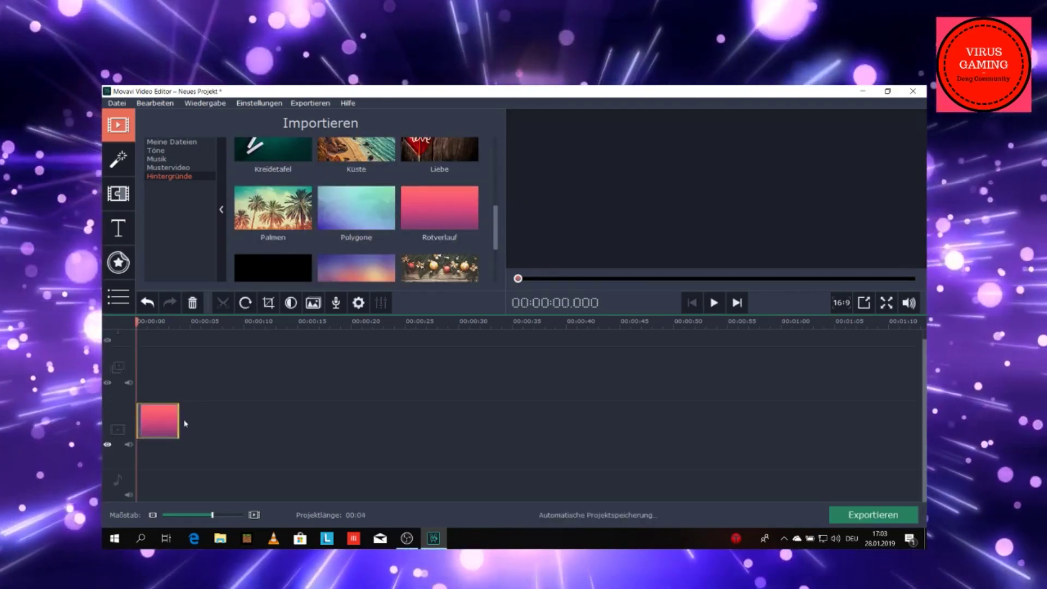
drag(179, 425, 278, 428)
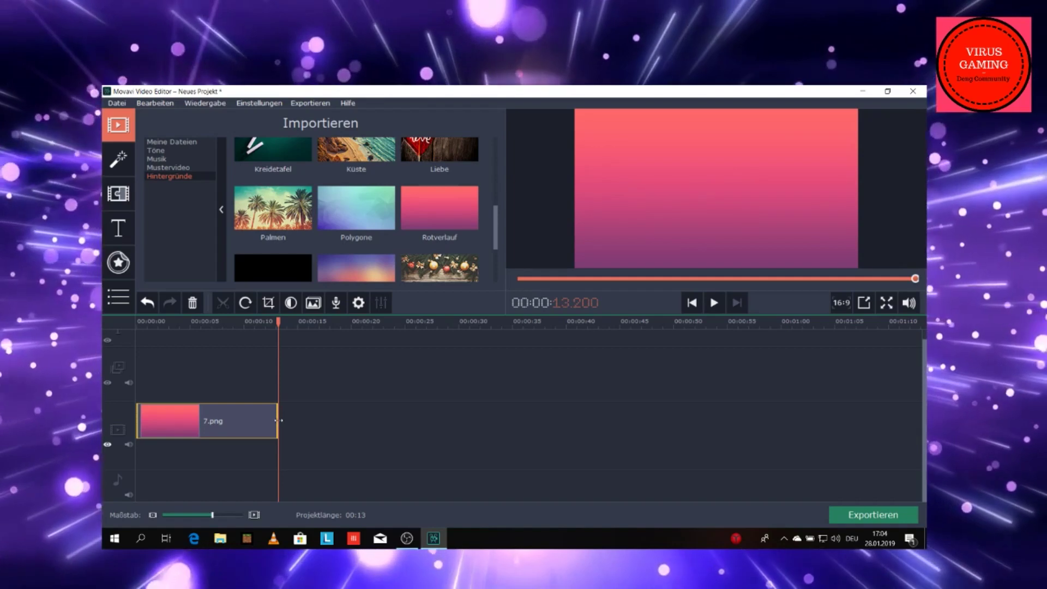
mouse_move(276, 421)
mouse_down()
mouse_move(322, 421)
mouse_move(295, 420)
mouse_up()
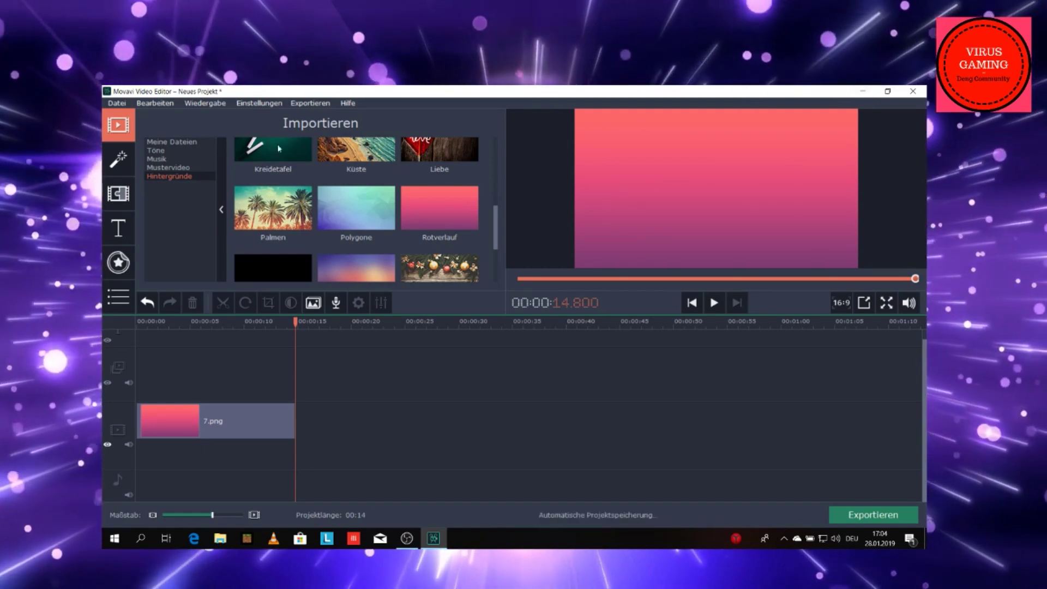
Look through the own files, filters, transitions and titles libraries and return to the import options.
click(172, 141)
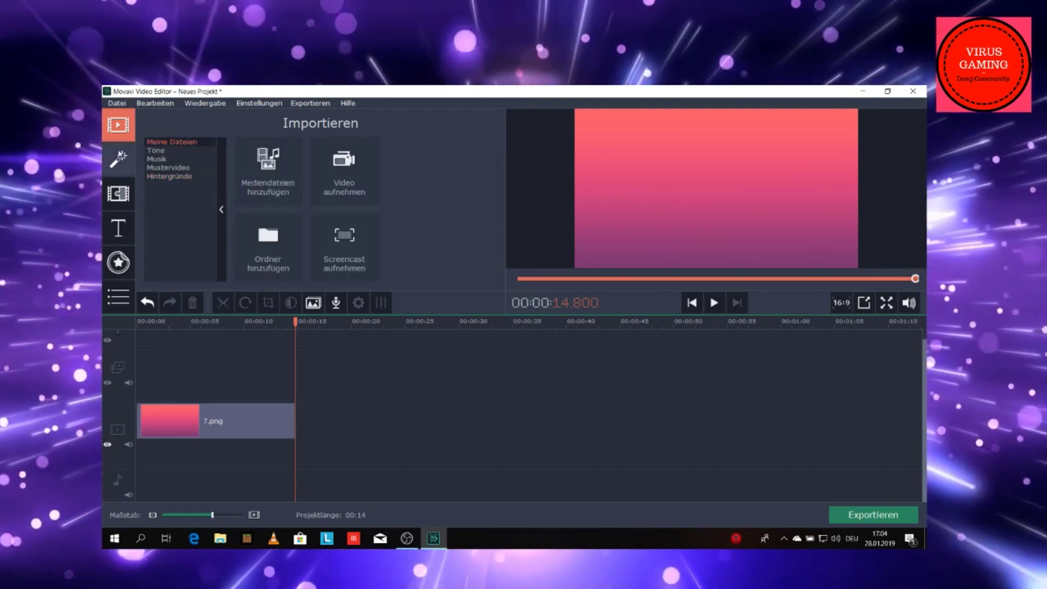
click(118, 159)
click(118, 194)
click(119, 232)
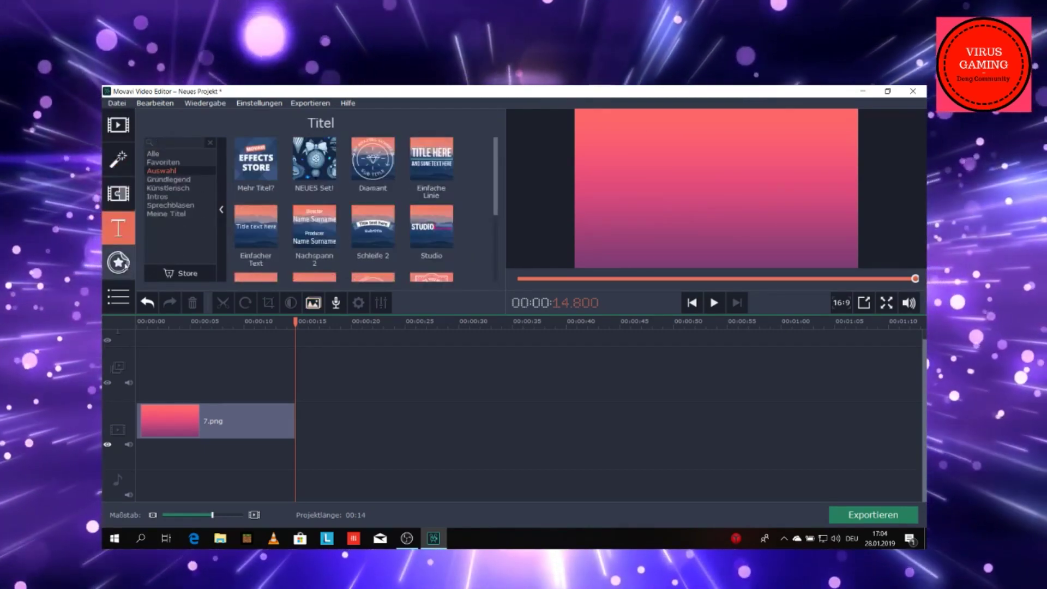
click(118, 125)
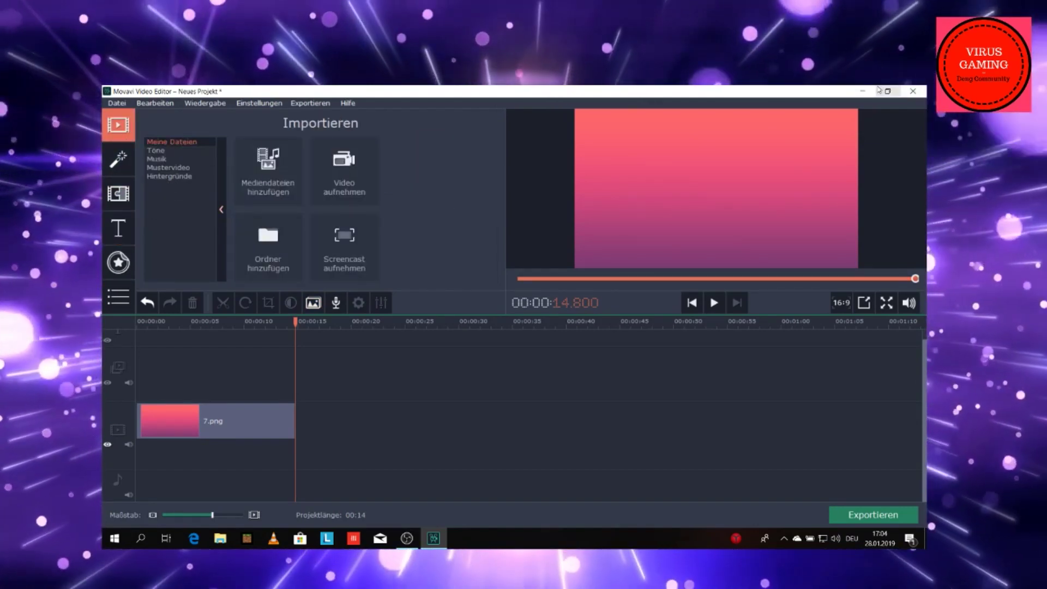
Leave the video editor, switch to Microsoft Edge and open youtube.com.
click(911, 89)
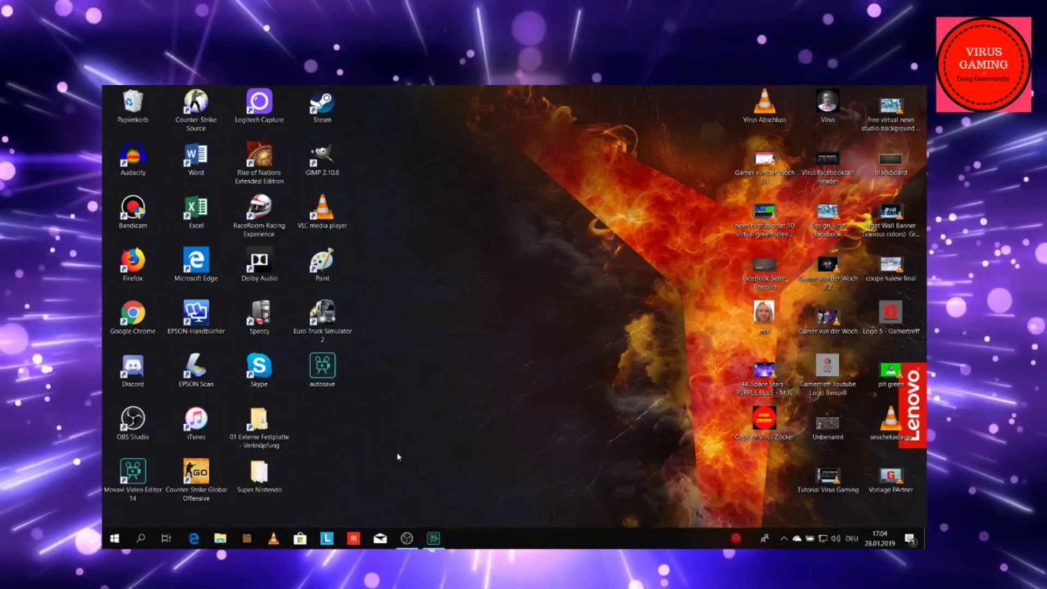
click(200, 545)
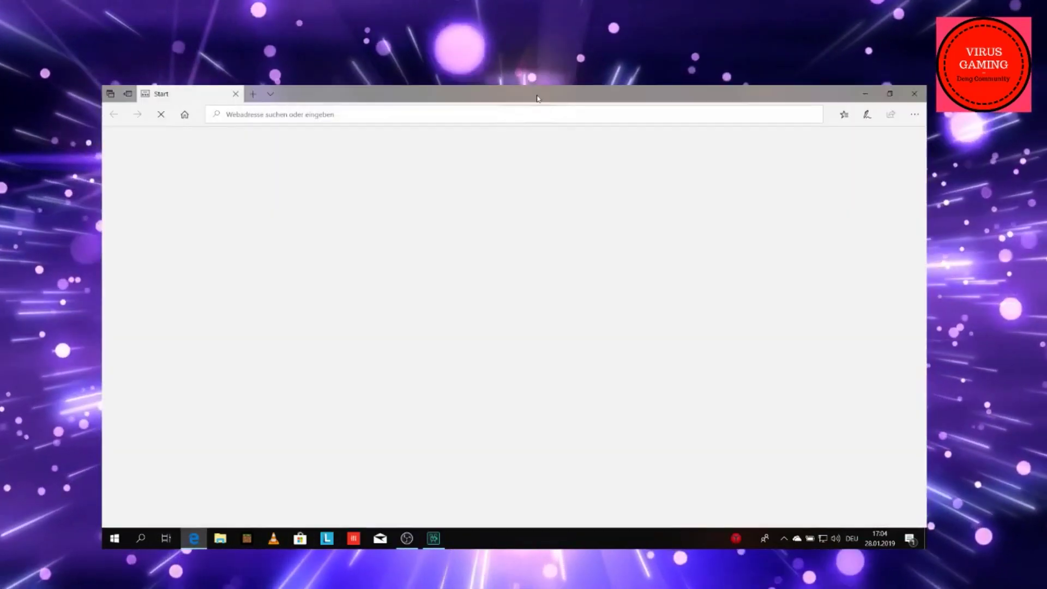
text(youtube.com/)
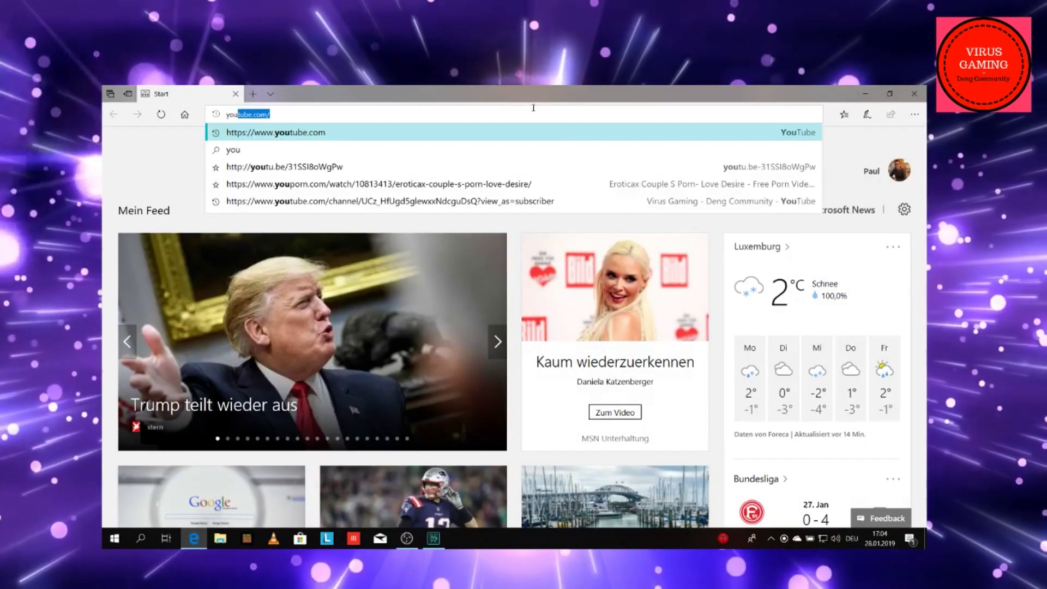
key(Return)
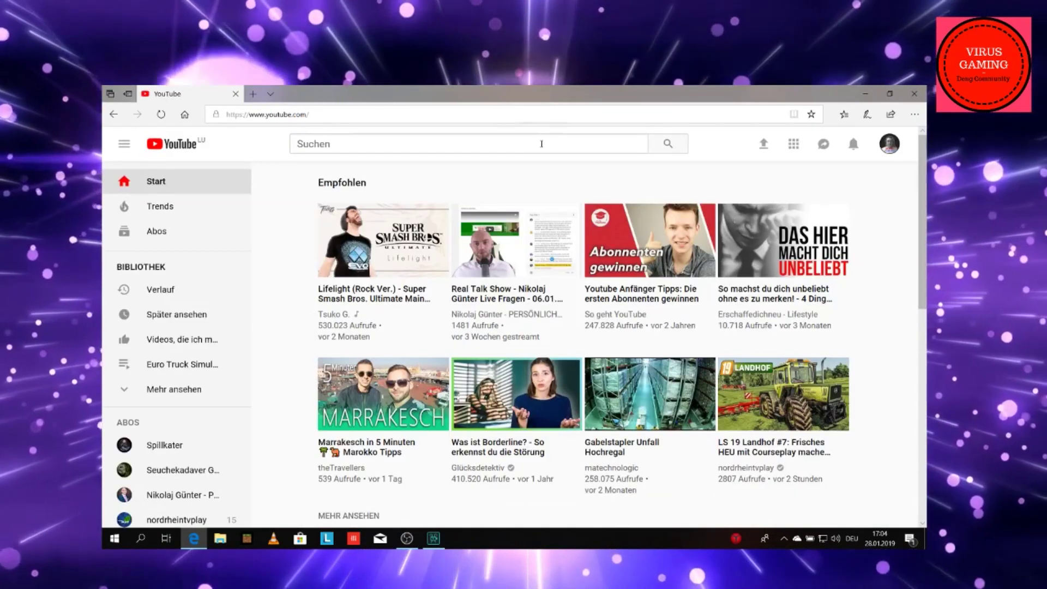
Search YouTube for "greenscreen" and look through the resulting videos.
click(541, 144)
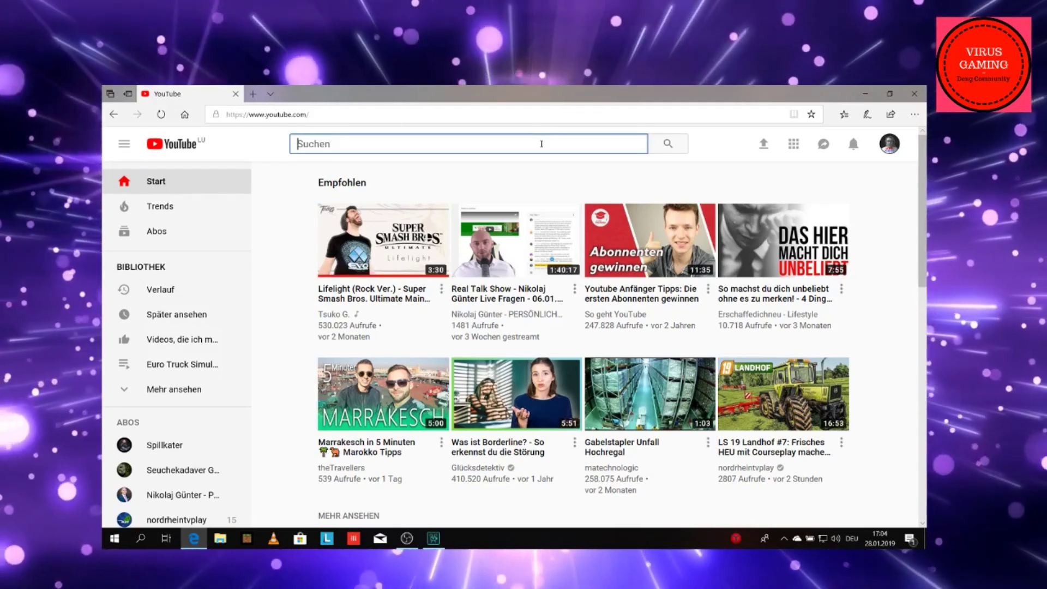
text(greens)
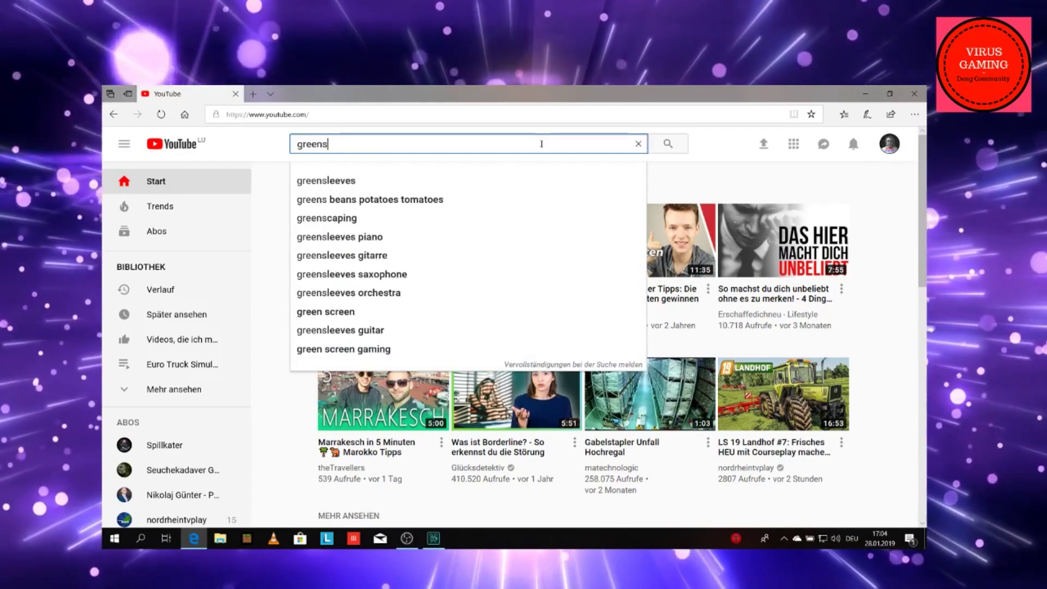
text(creen)
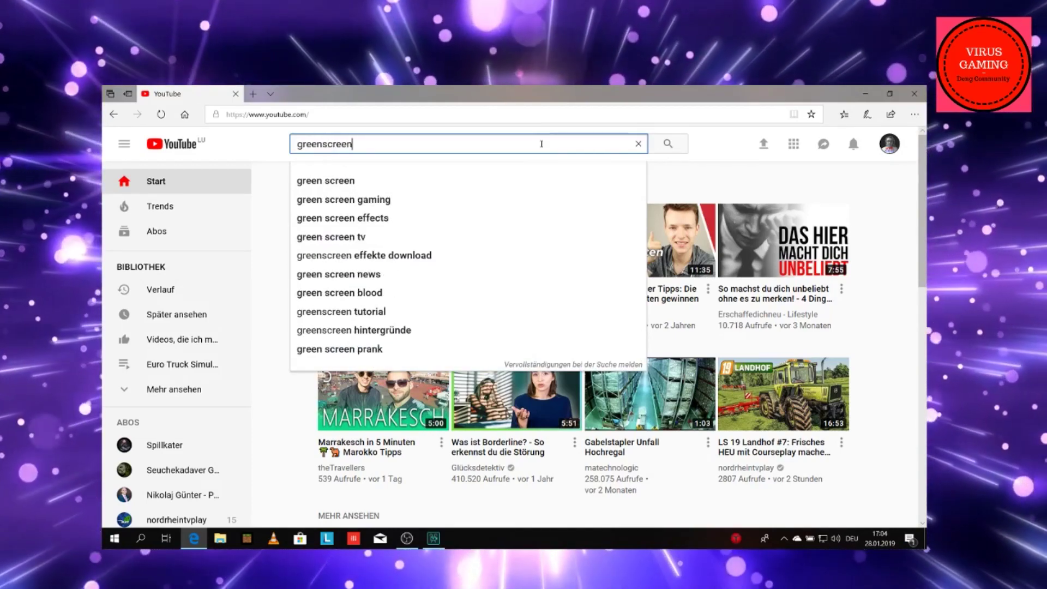
key(Return)
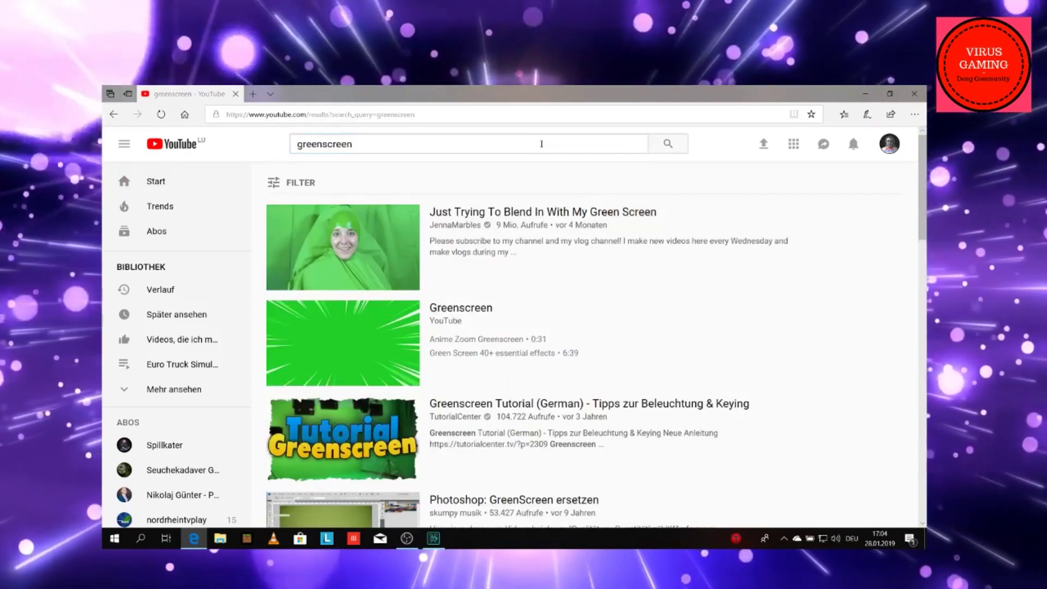
scroll(491, 280, down, 10)
scroll(491, 281, down, 6)
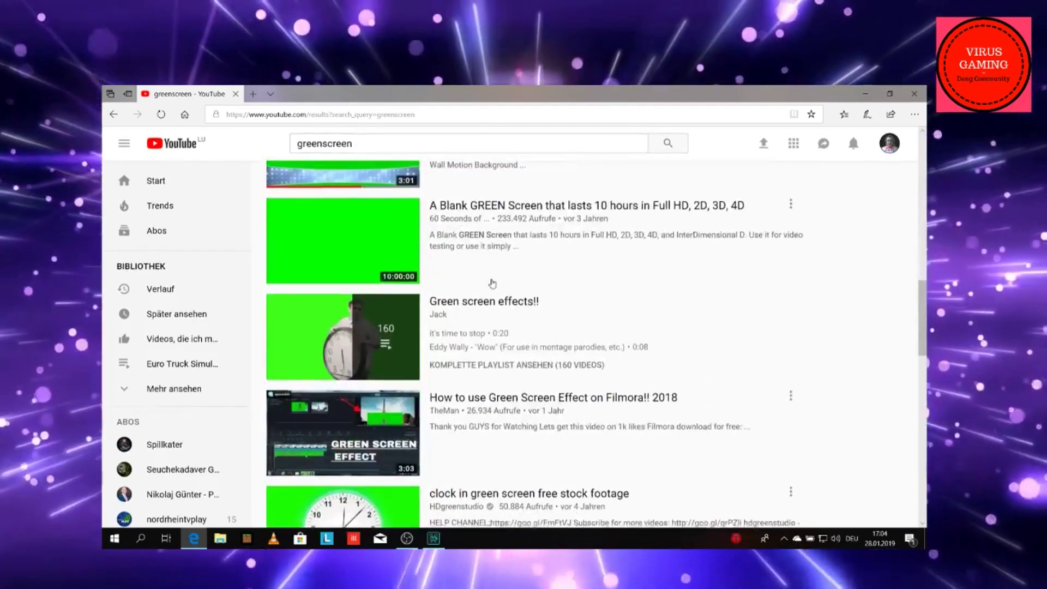
Look through more of the greenscreen results and return to the search query.
scroll(491, 280, down, 6)
scroll(492, 283, up, 11)
scroll(491, 281, up, 10)
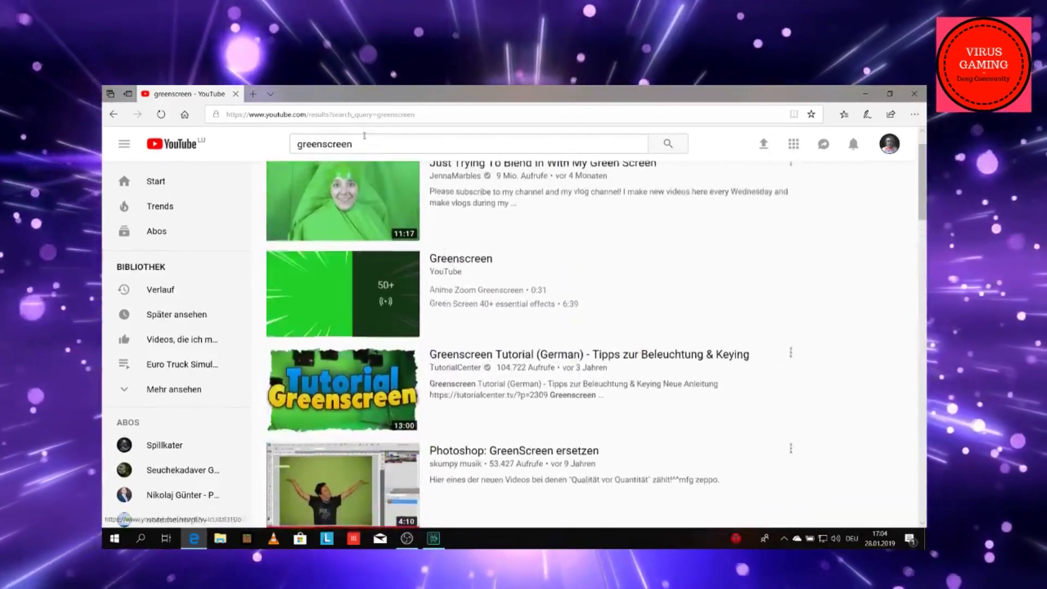
click(398, 146)
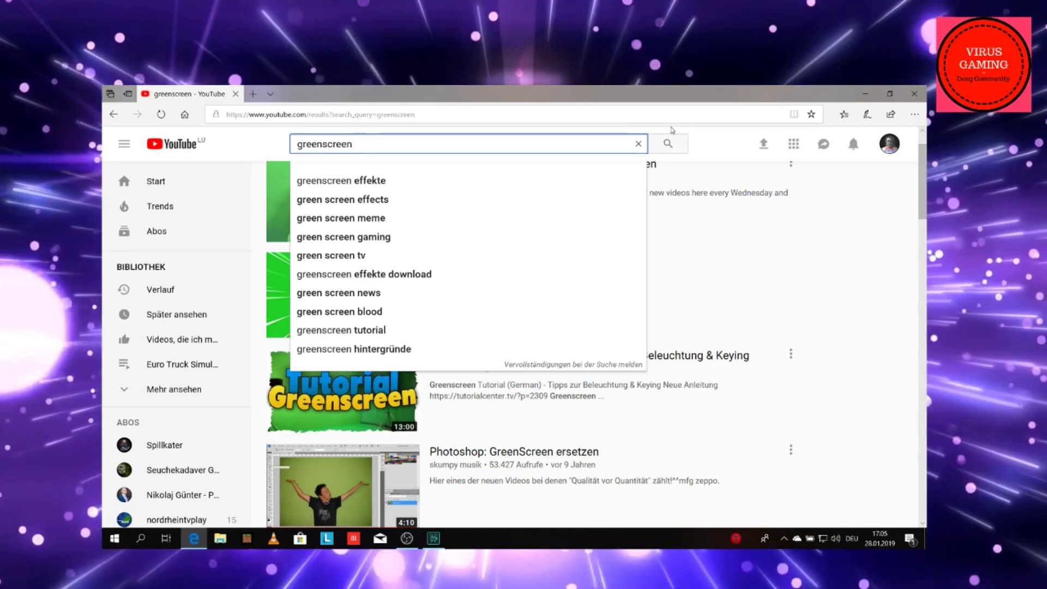
text(katzen)
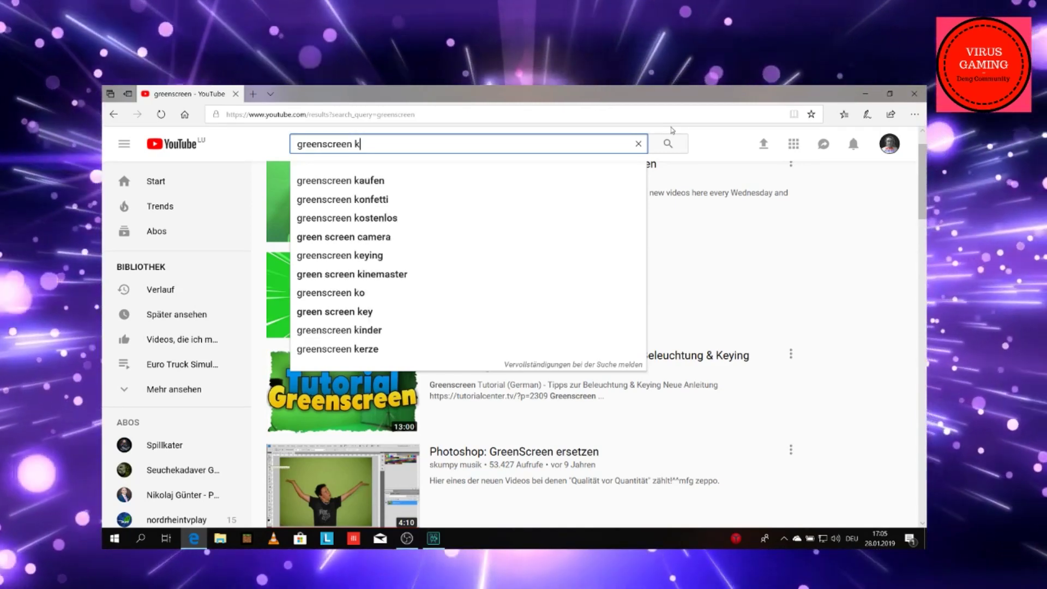
key(BackSpace)
key(BackSpace)
key(BackSpace)
key(BackSpace)
key(BackSpace)
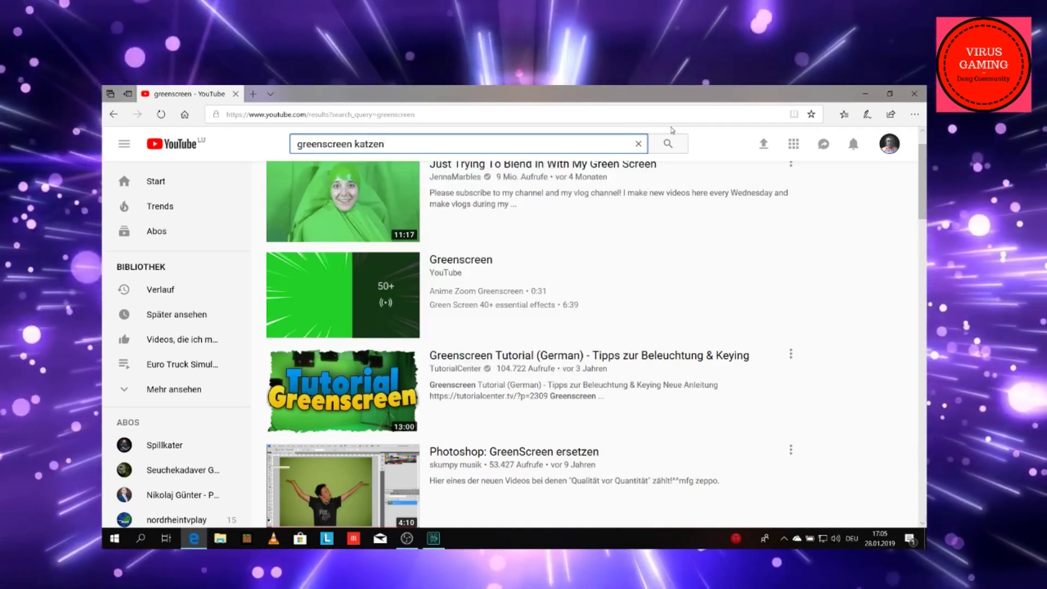
key(BackSpace)
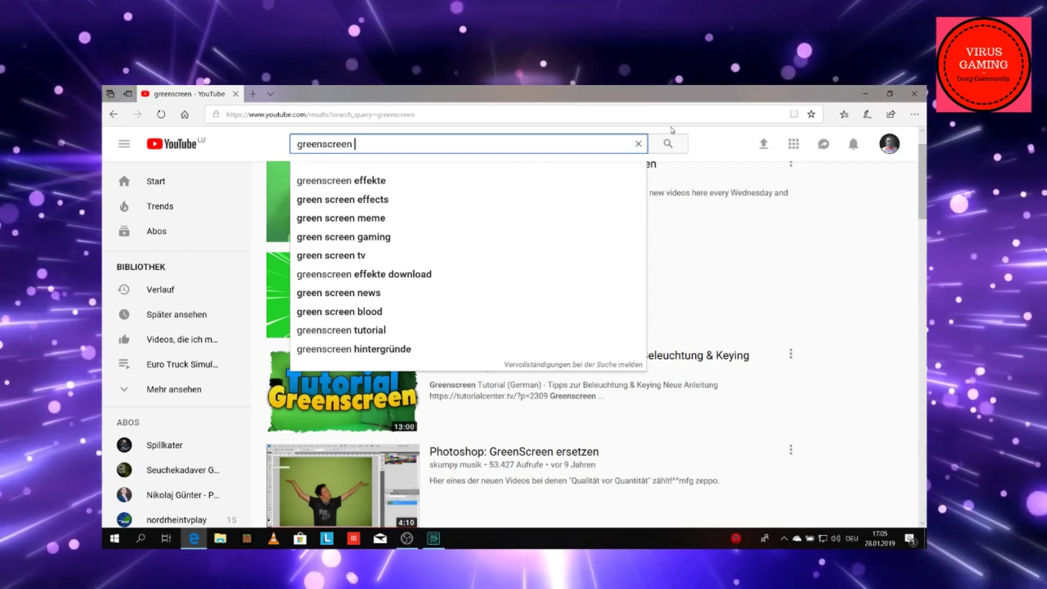
Search YouTube for "greenscreen cat".
text(cats)
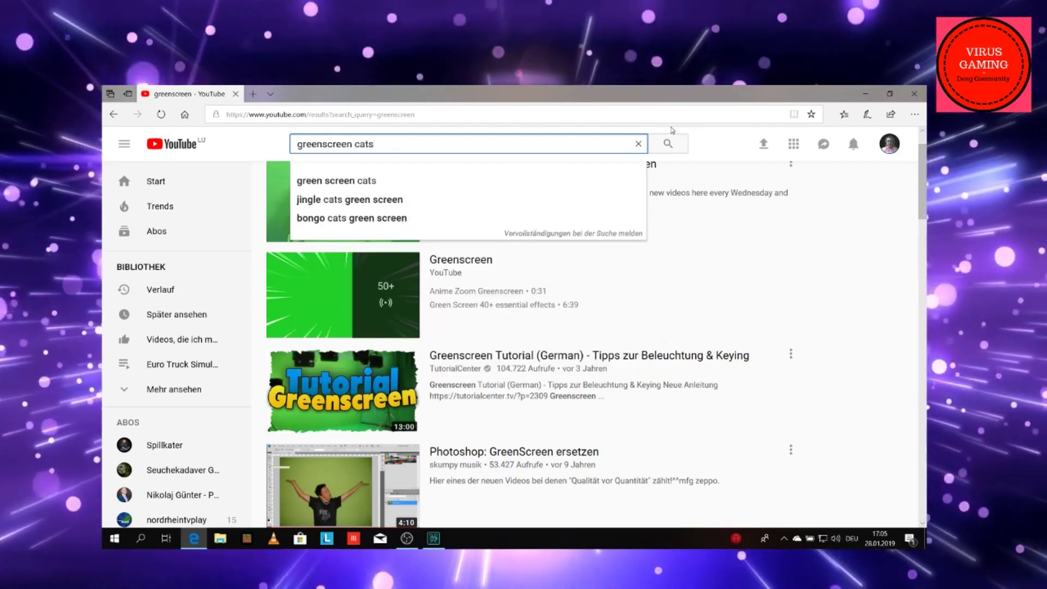
key(BackSpace)
key(Return)
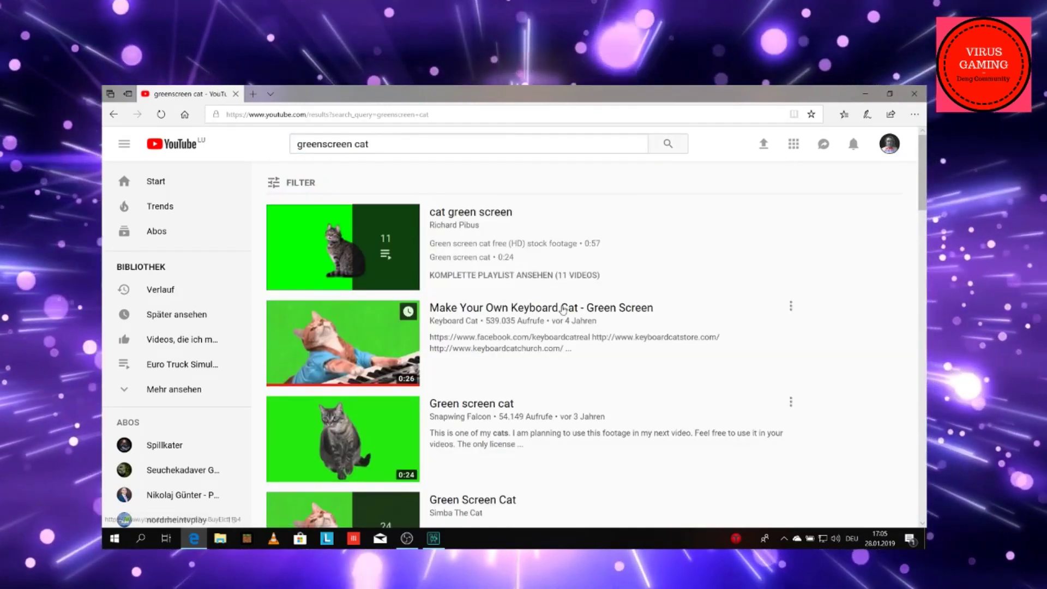
Preview the 0:24 "Green screen cat" video of the sitting tabby and return to the search results.
scroll(385, 335, down, 2)
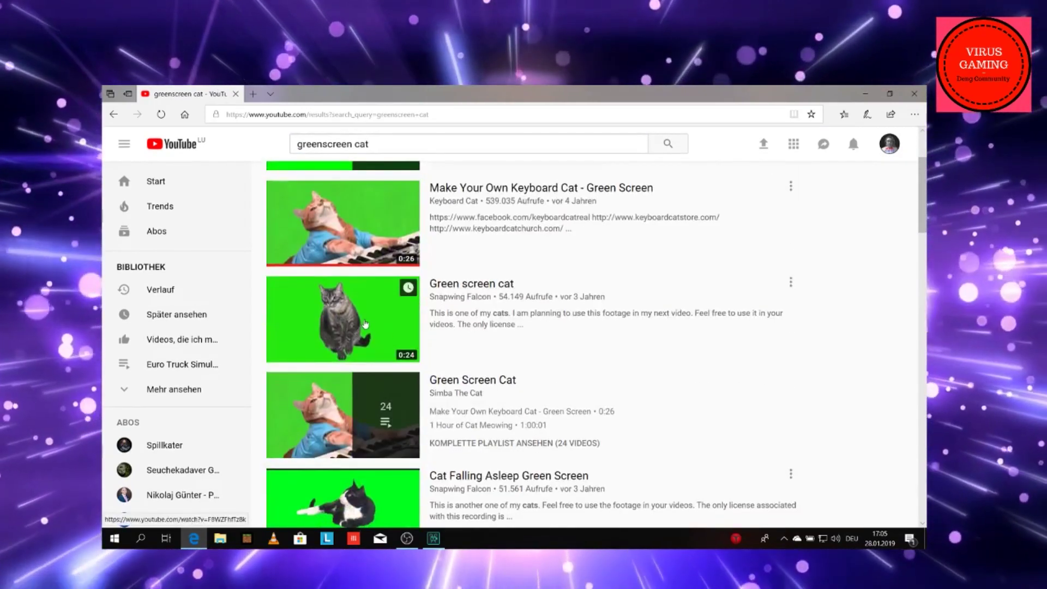
click(365, 324)
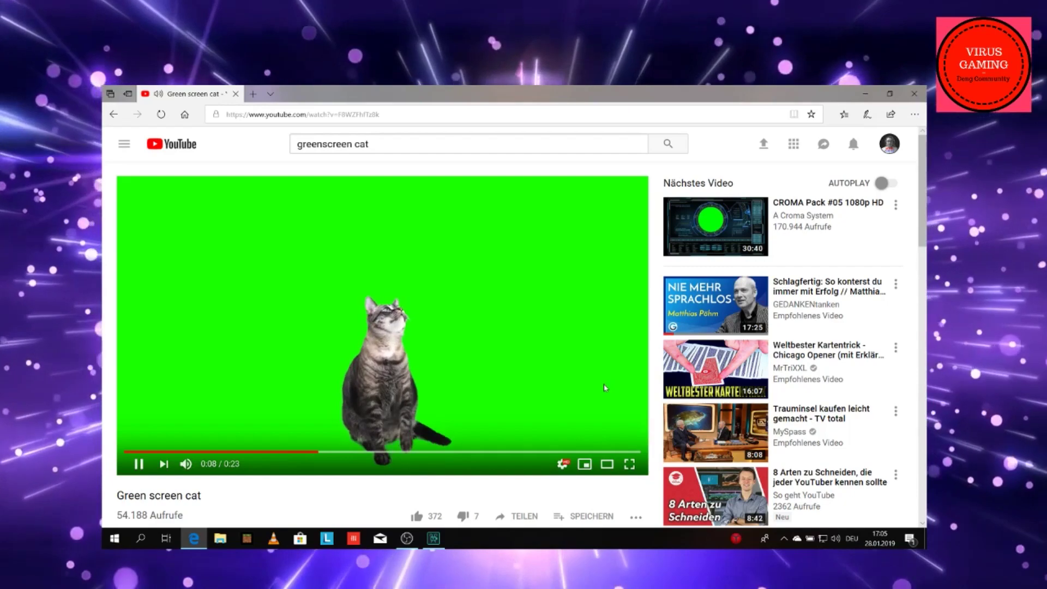
click(140, 121)
Preview the "Green screen cat playing guitar" video further down the results and return to the list.
scroll(480, 325, down, 4)
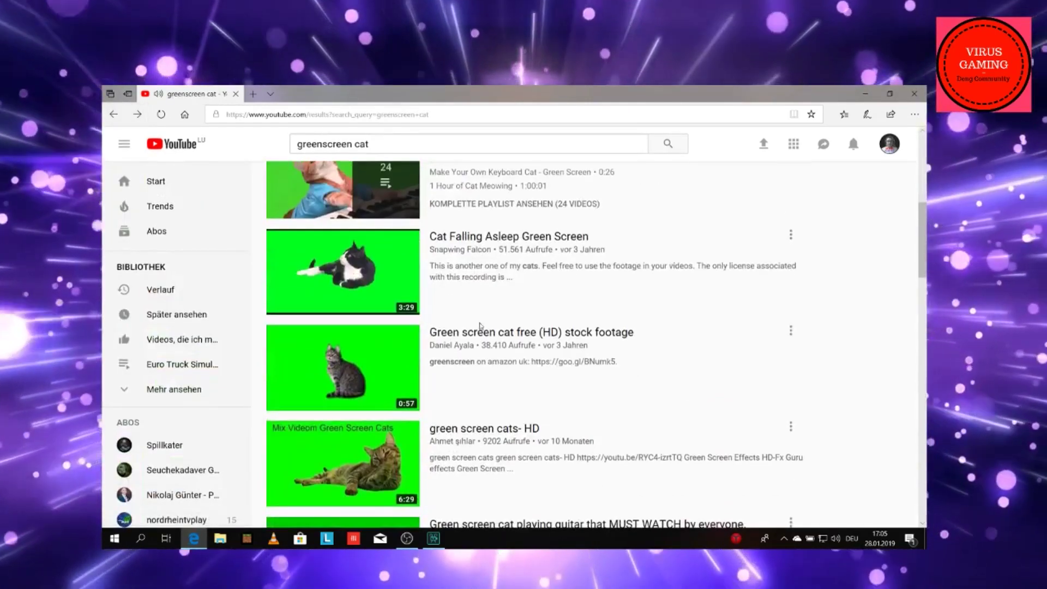
scroll(423, 309, down, 4)
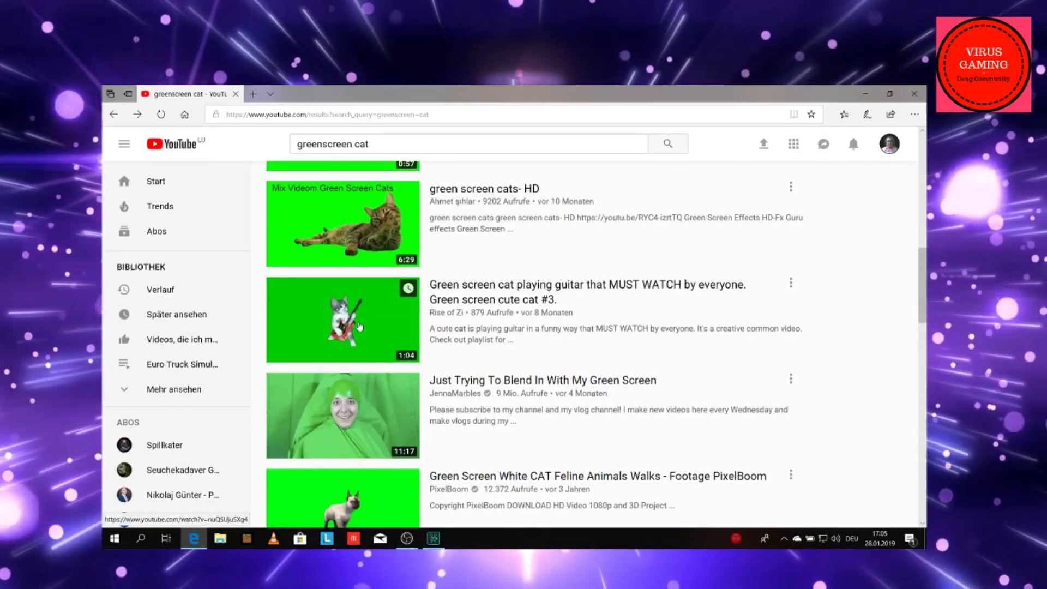
click(359, 327)
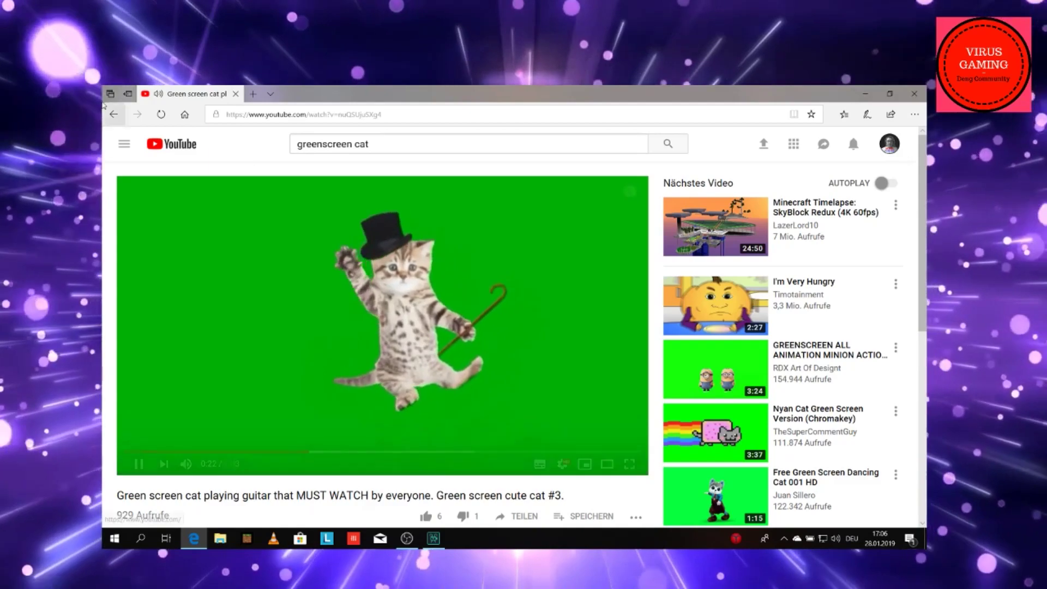
click(113, 114)
Find the "GREEN SCREEN EFFECTS: christmas cat dancing" video further down the results, open it and pause playback.
scroll(507, 389, down, 2)
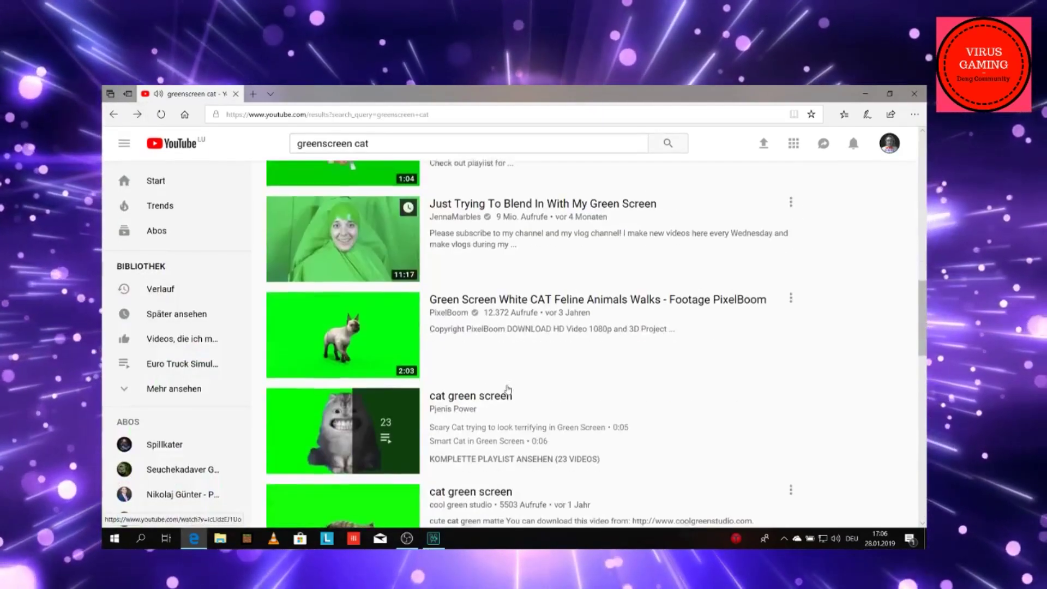
scroll(507, 390, down, 5)
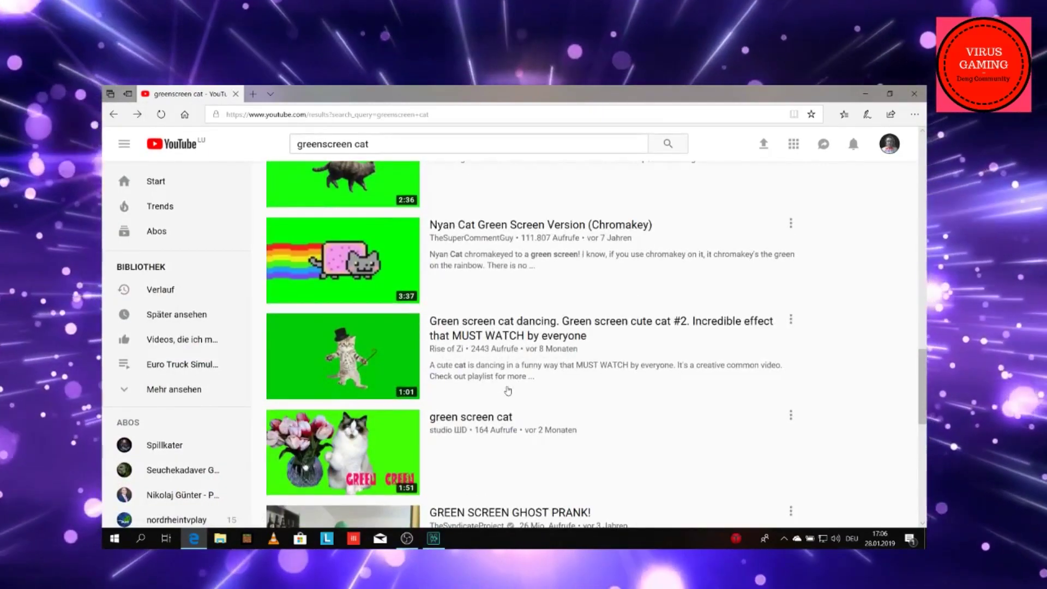
scroll(508, 389, down, 8)
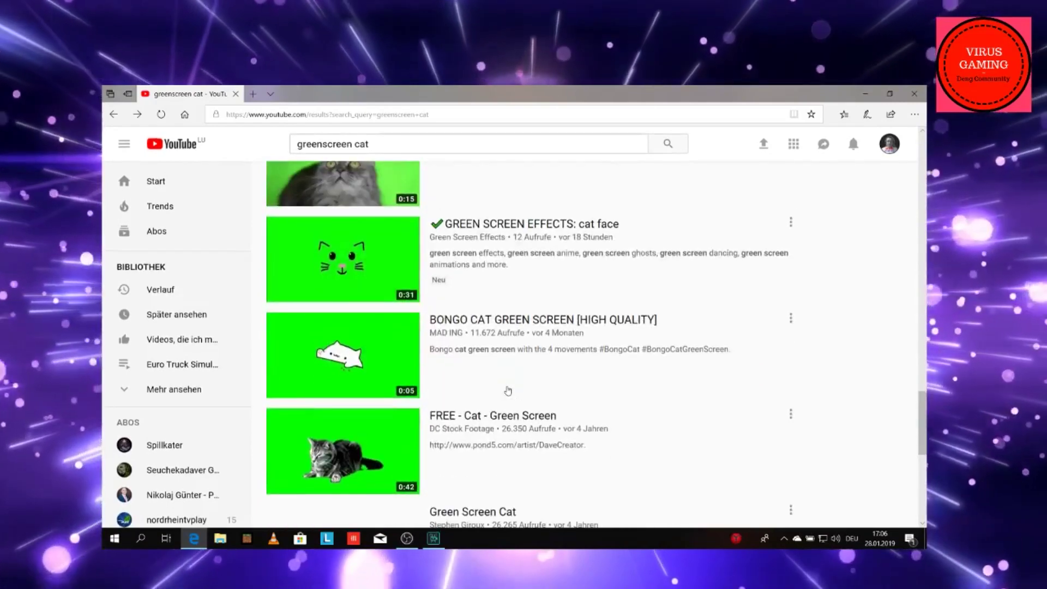
scroll(507, 391, down, 7)
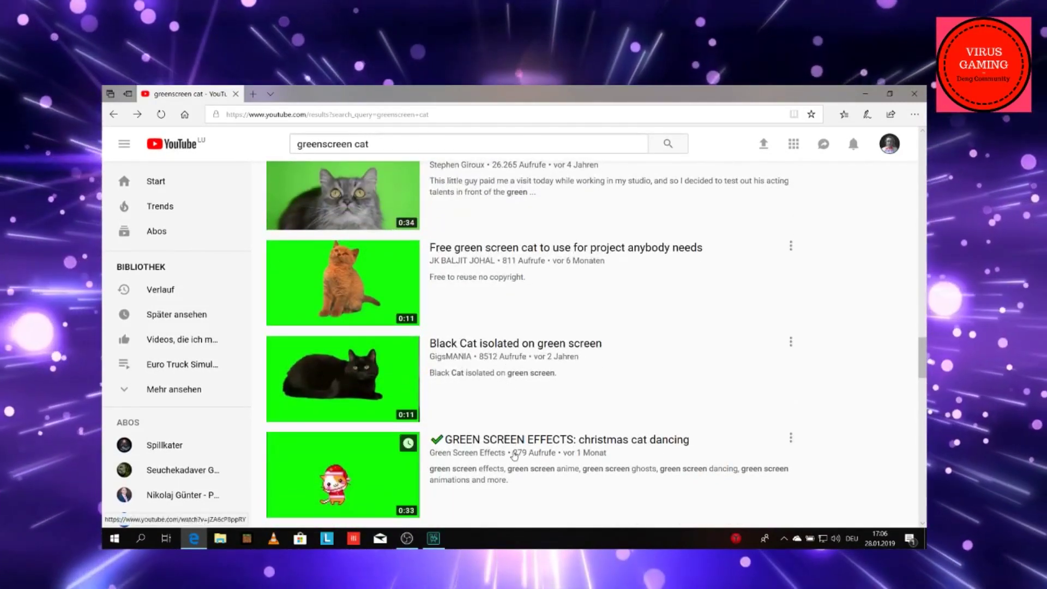
click(514, 442)
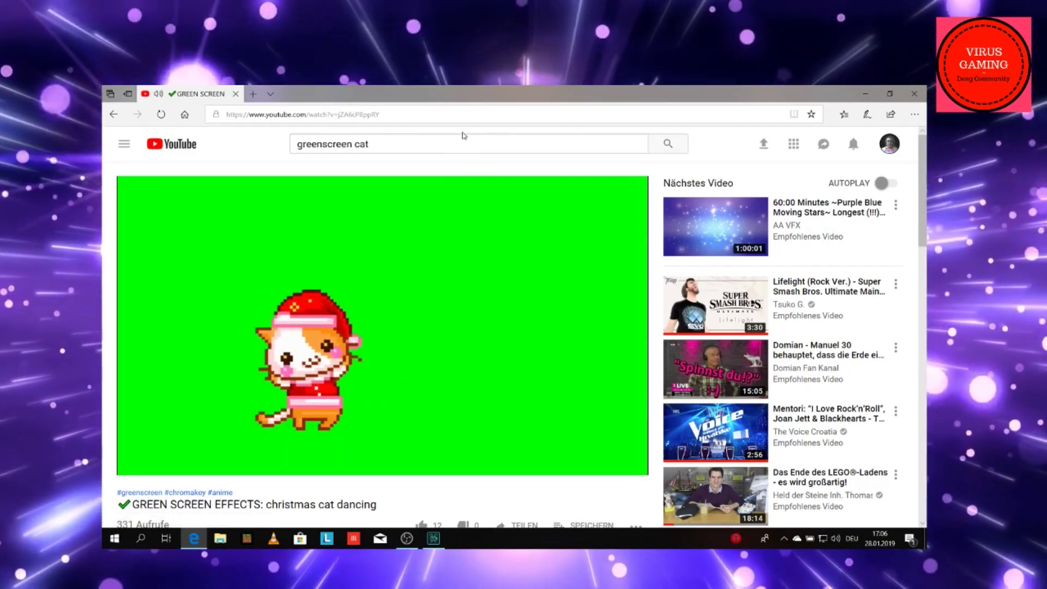
click(138, 463)
click(557, 114)
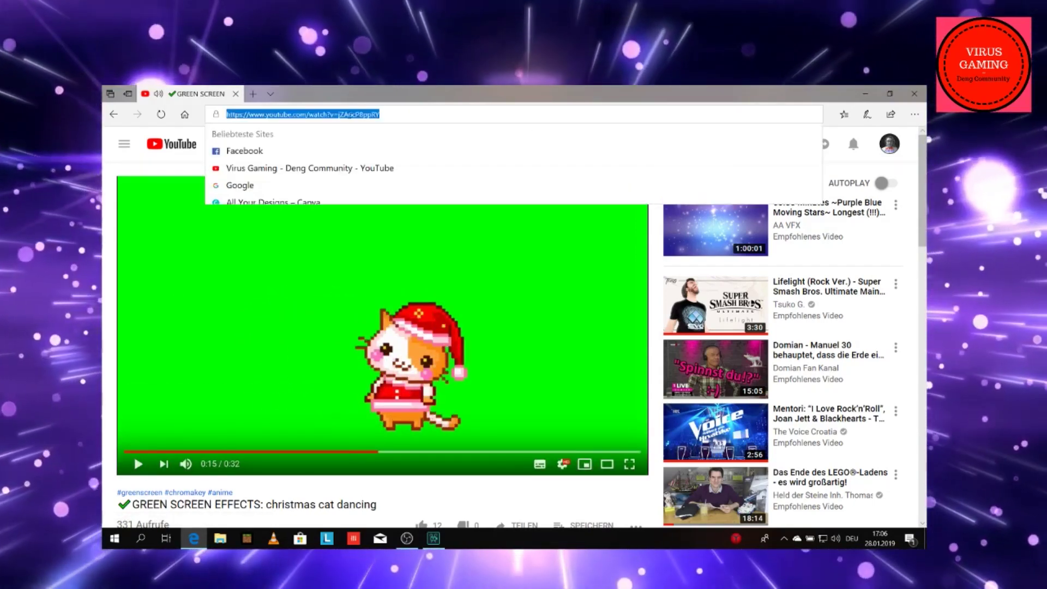
click(104, 194)
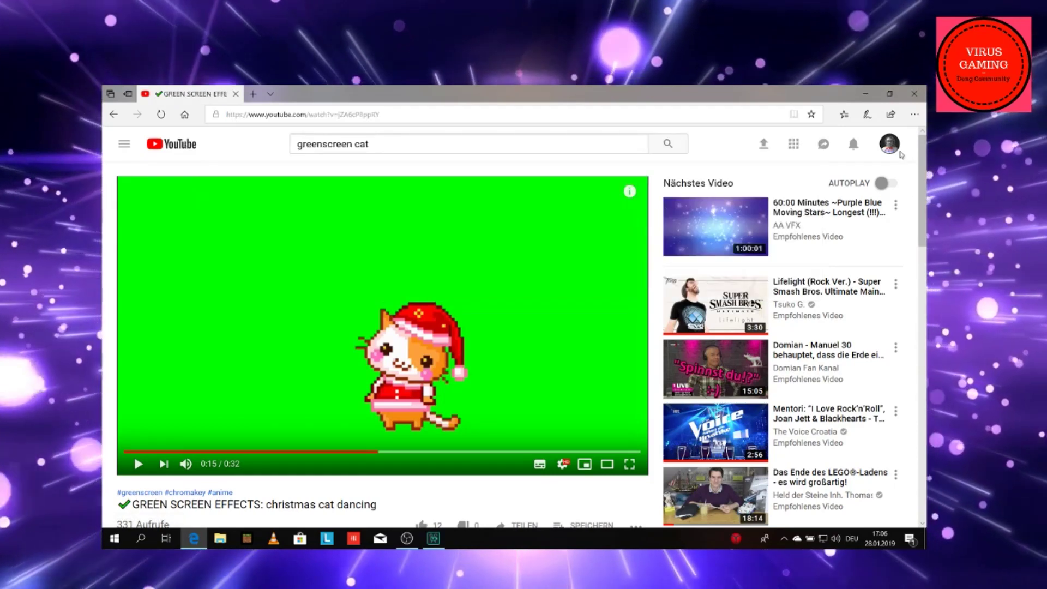
Open the saved favourite "YouTube Converter & Downloader" in a new browser tab.
click(254, 94)
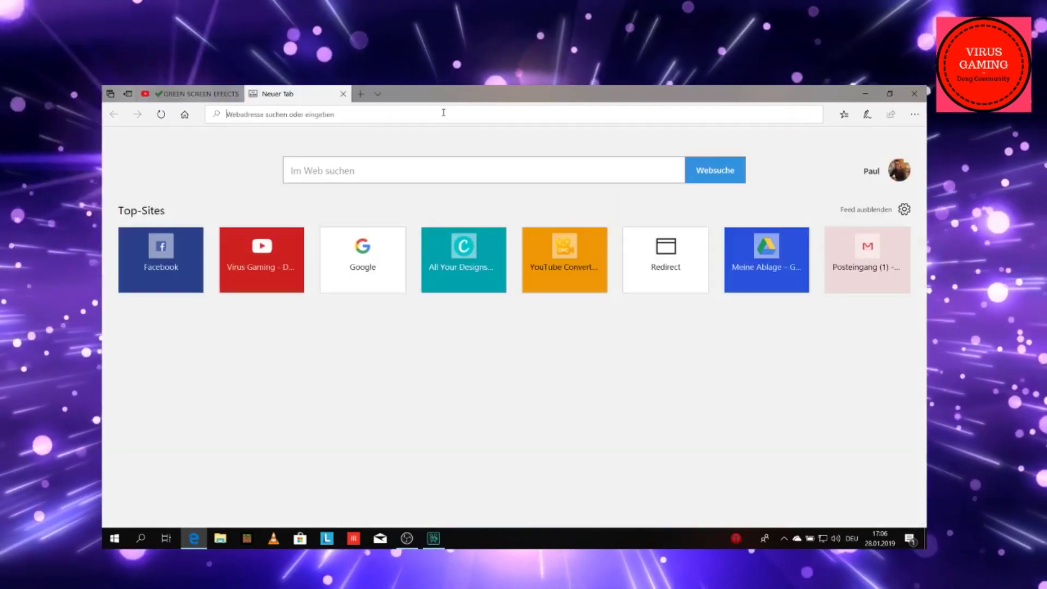
click(844, 116)
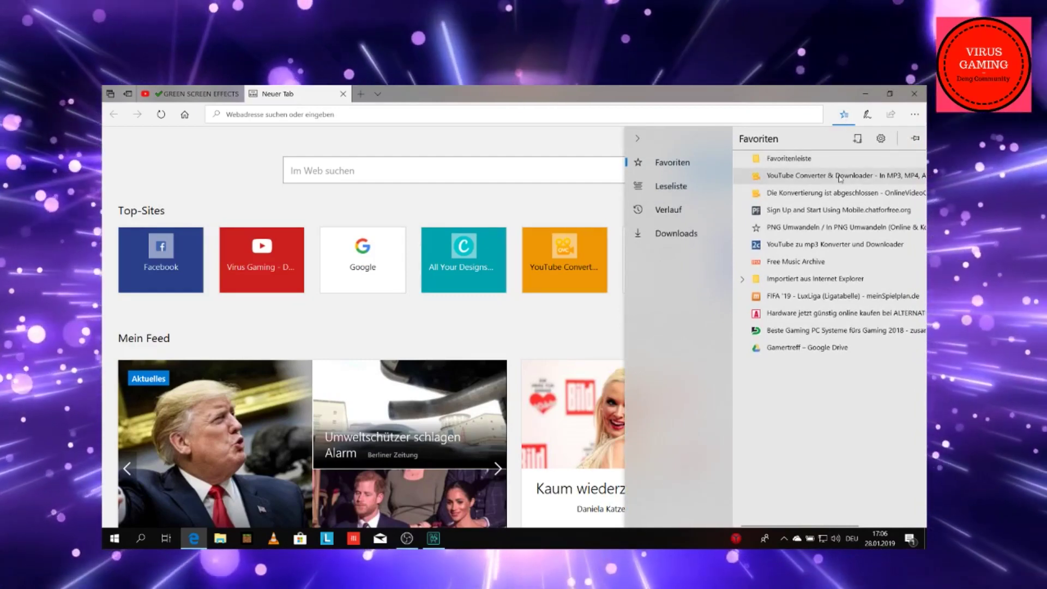
click(838, 175)
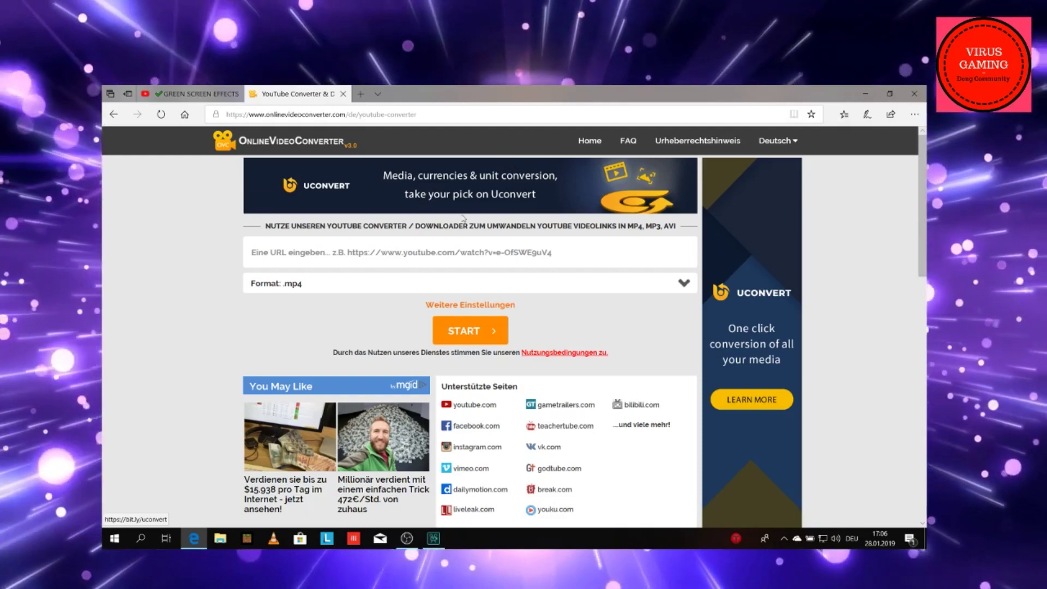
Copy the web address of the christmas cat dancing video and paste it into the converter's URL field.
click(238, 89)
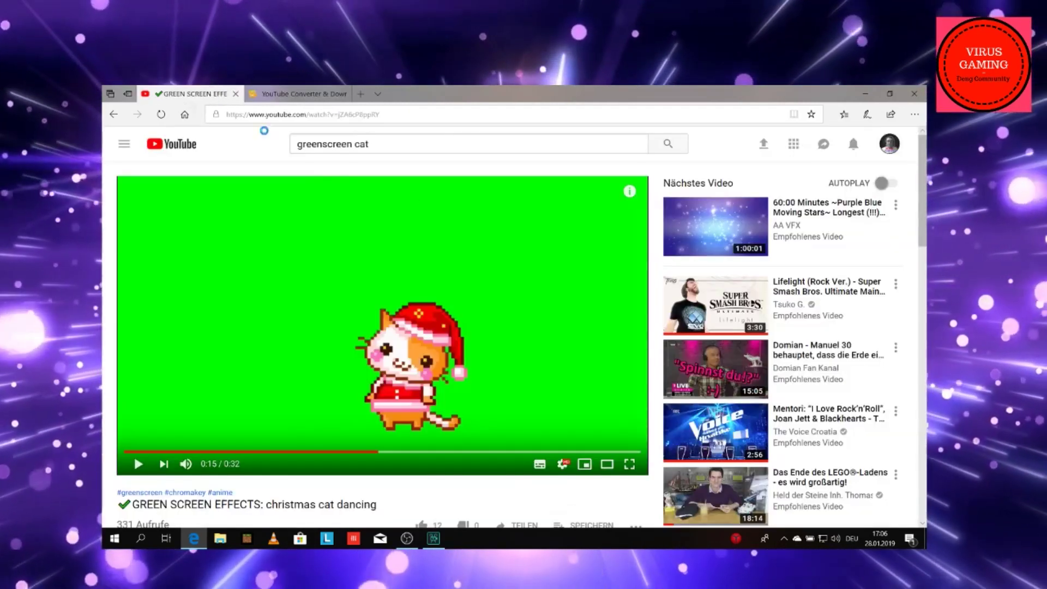
click(393, 112)
key(ctrl+c)
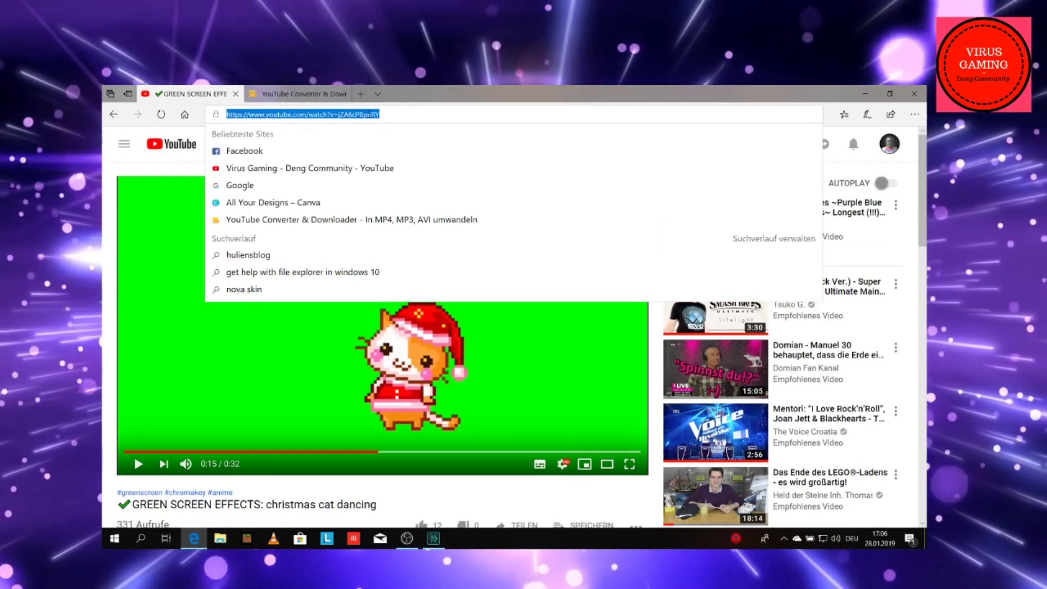
right_click(326, 116)
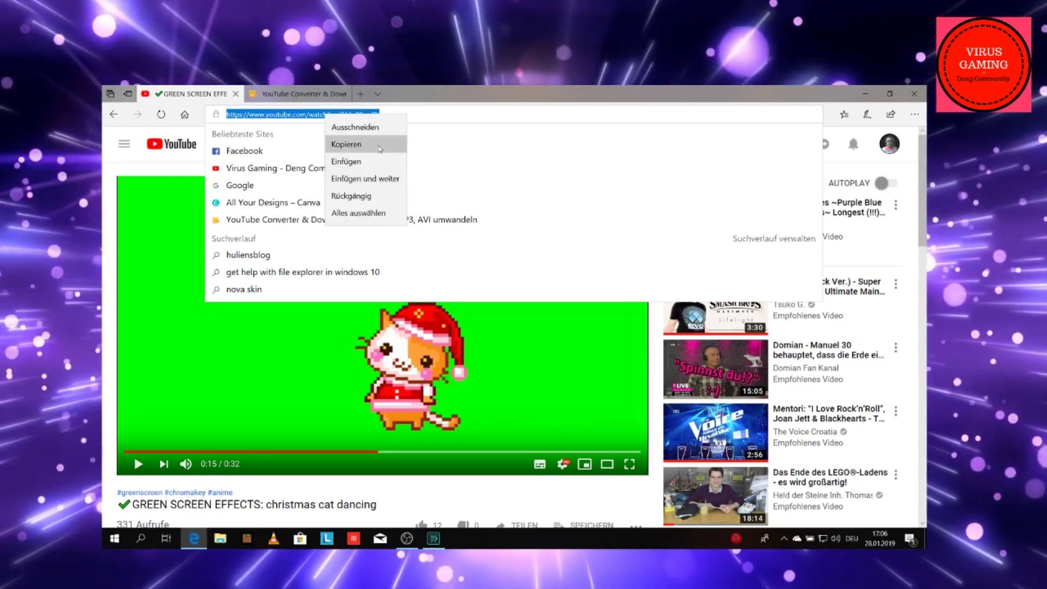
click(355, 144)
click(304, 91)
right_click(339, 257)
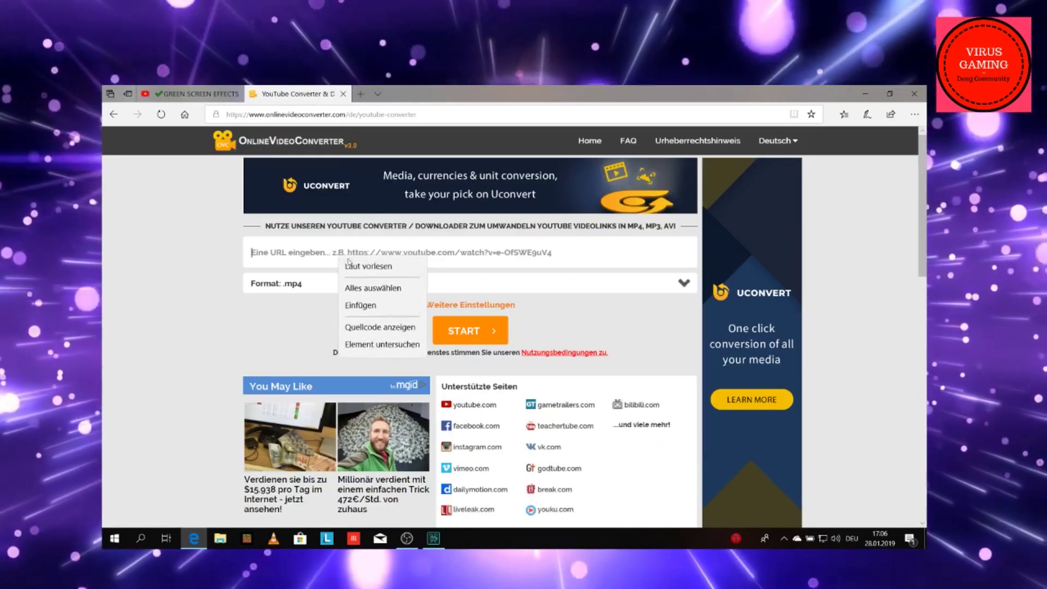
click(350, 305)
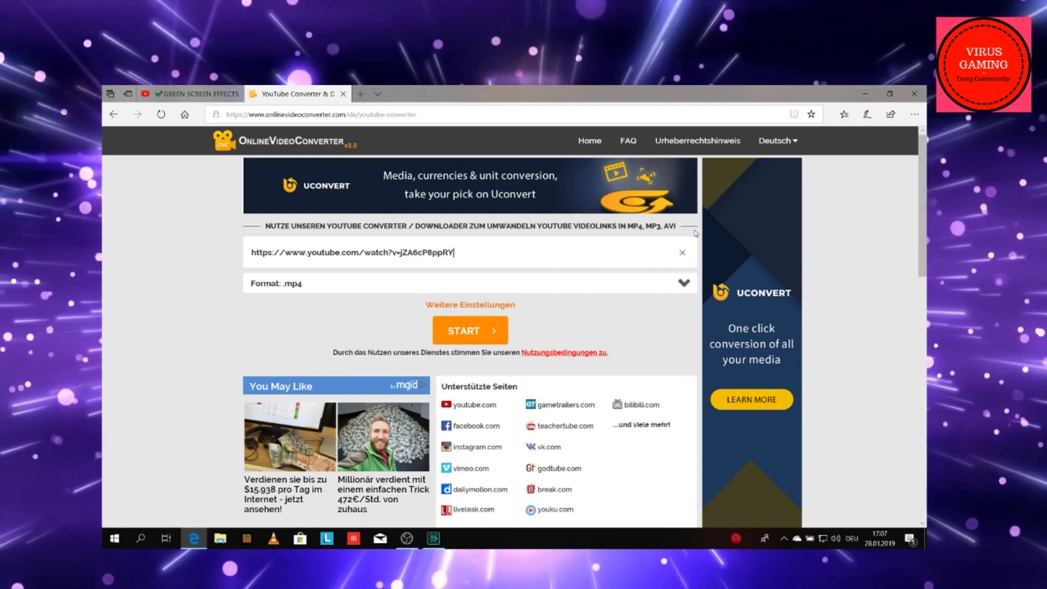
Convert the linked christmas cat video with the format kept at .mp4.
click(842, 115)
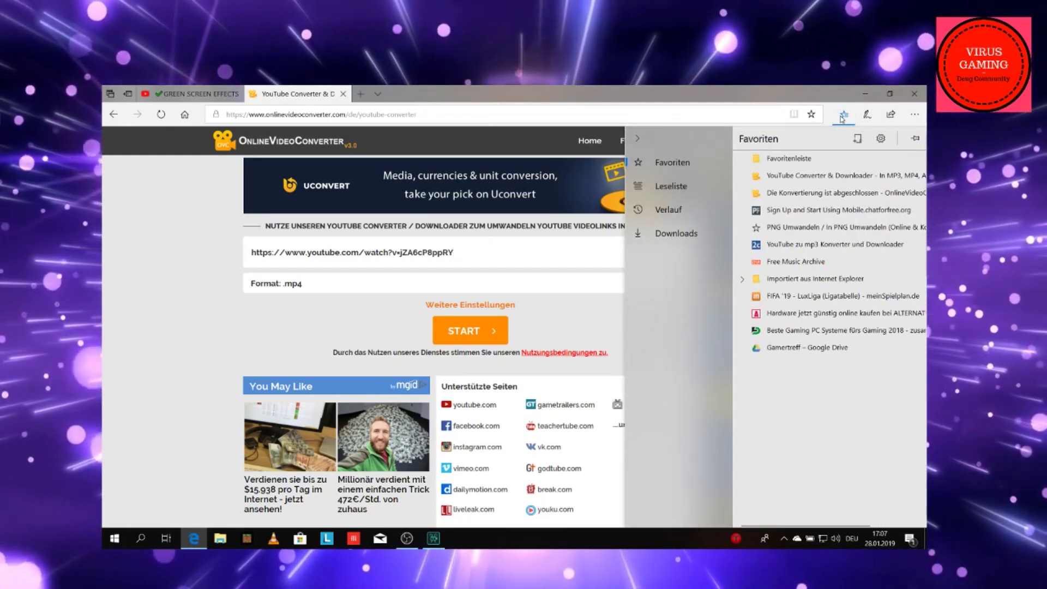
click(842, 117)
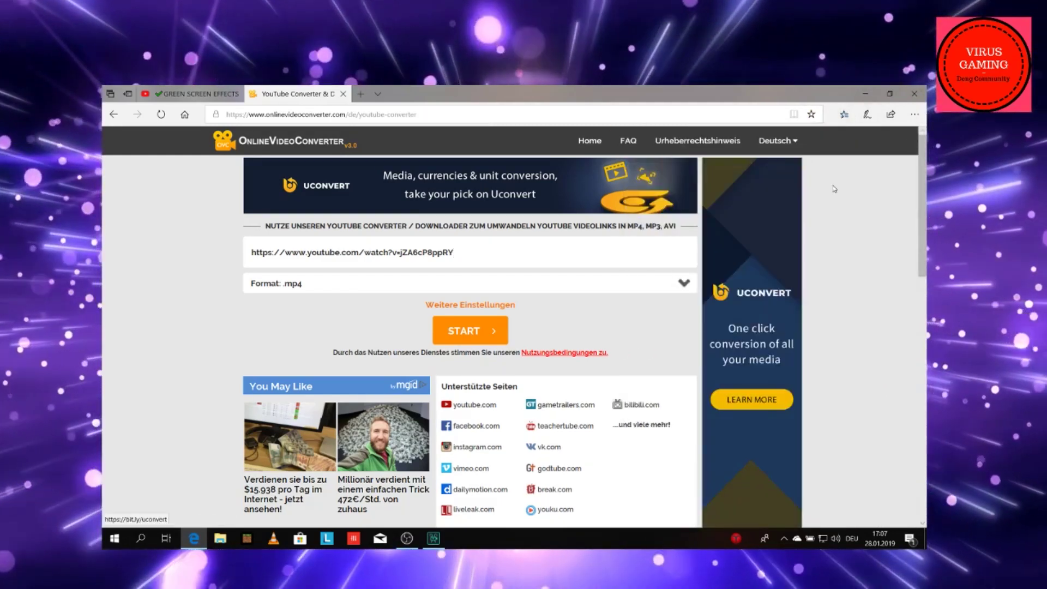
click(443, 326)
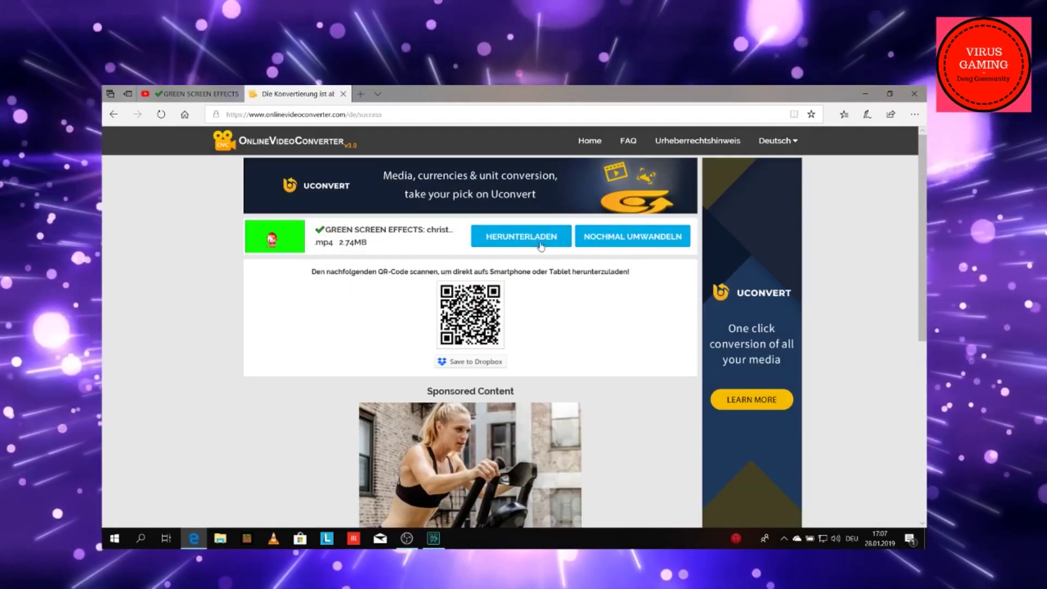
Download the converted MP4 to the Desktop under its suggested name, leaving the advertising page that opens.
click(539, 240)
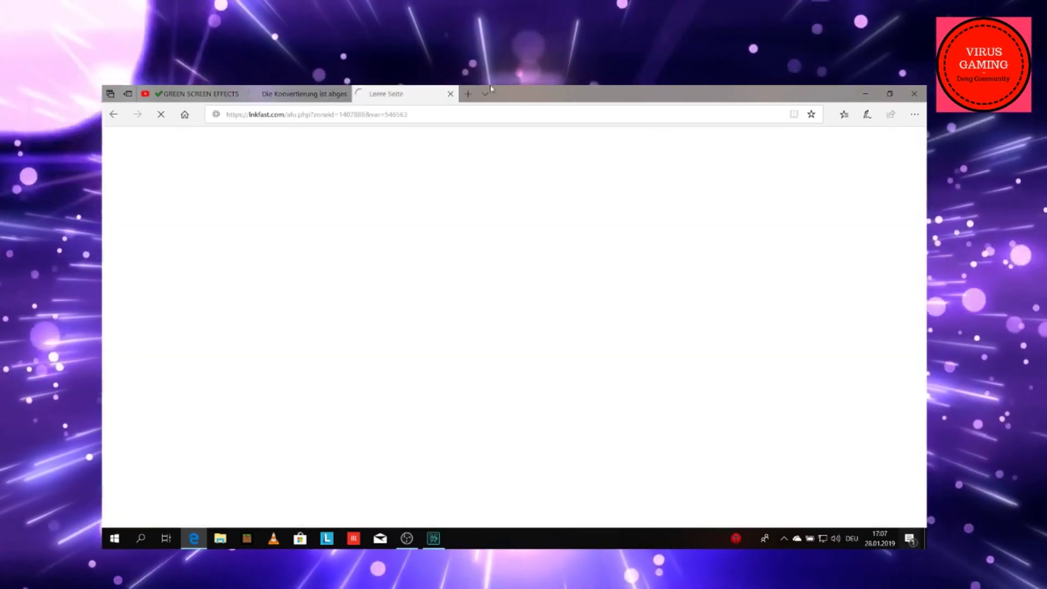
click(451, 95)
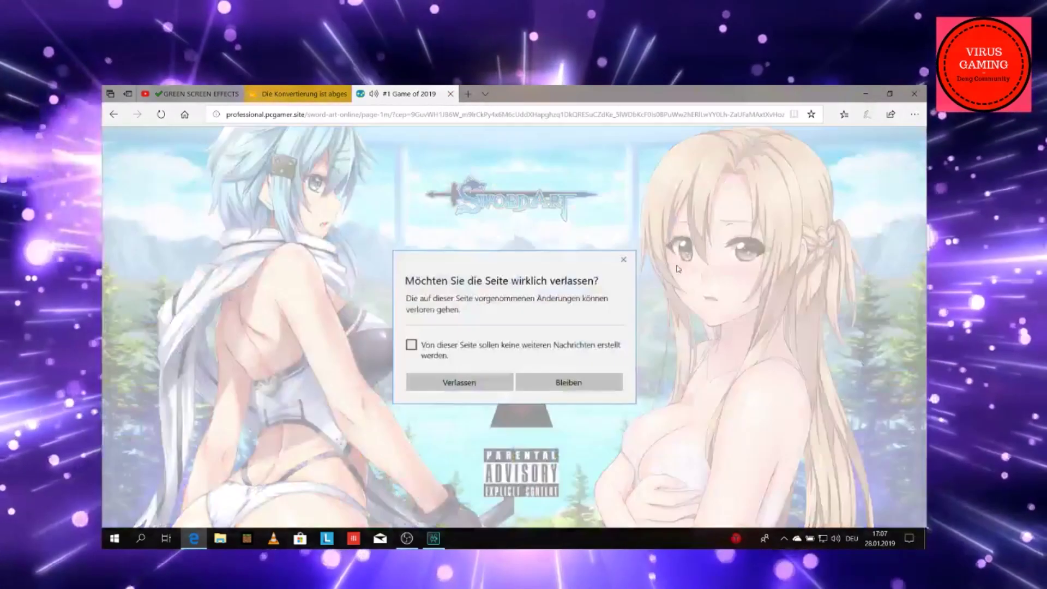
click(459, 382)
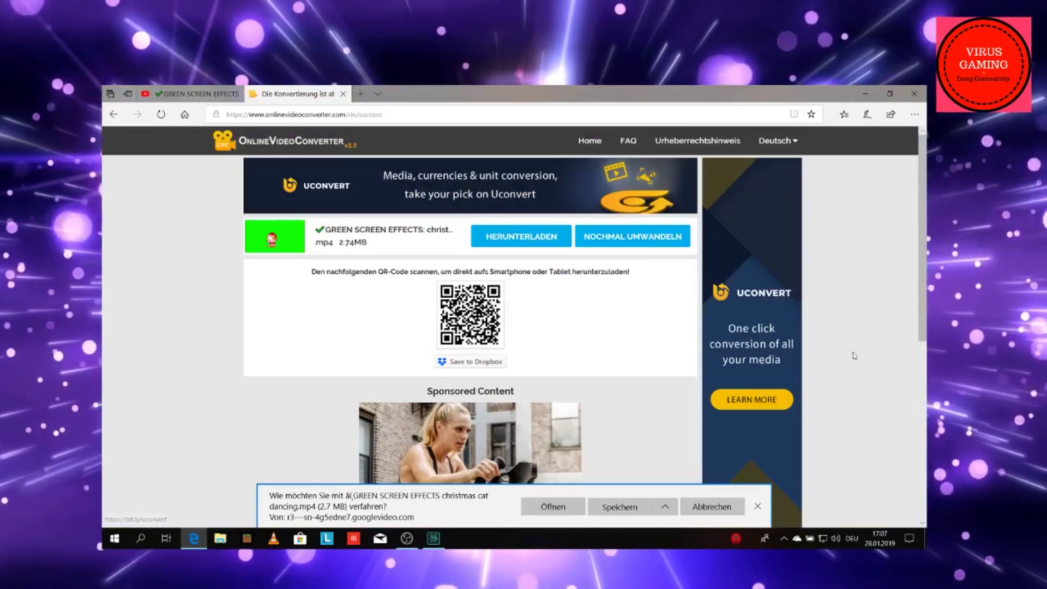
click(656, 502)
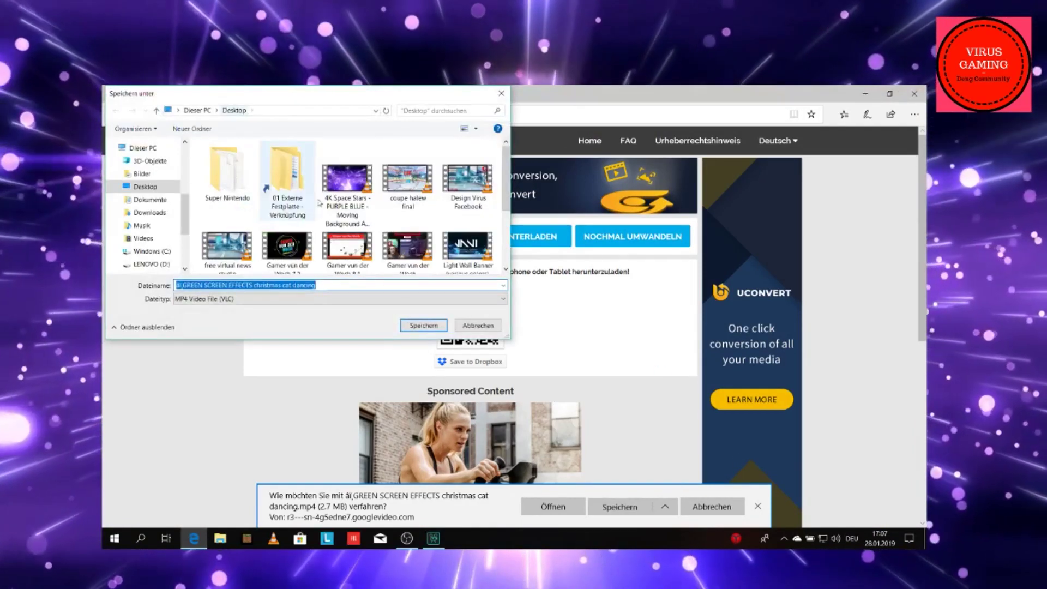
click(425, 325)
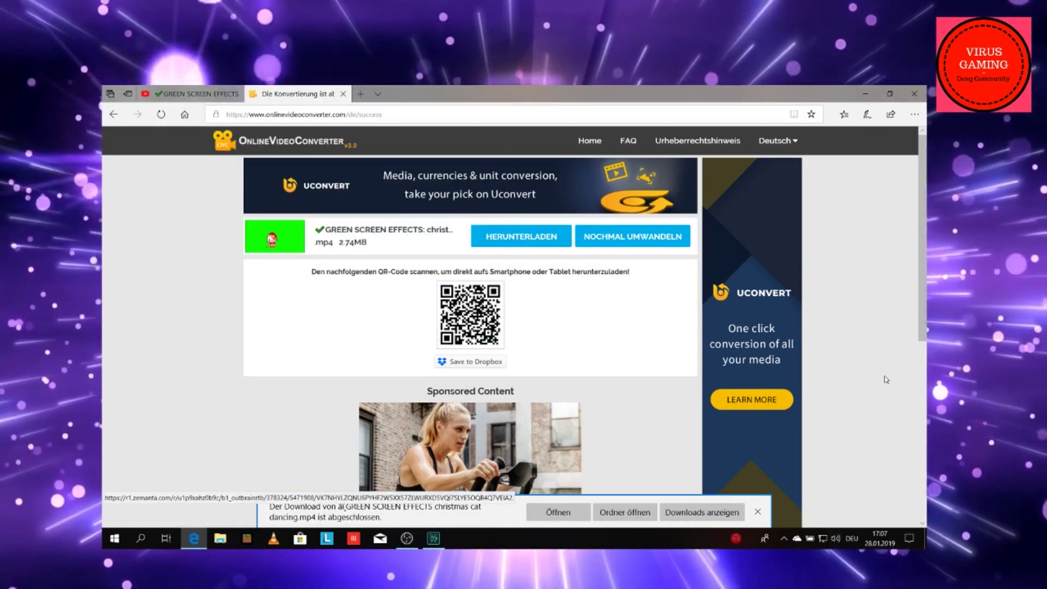
Dismiss the download notice, minimise the browser and place the downloaded christmas cat video in a free spot at the desktop's upper edge.
click(758, 513)
click(871, 95)
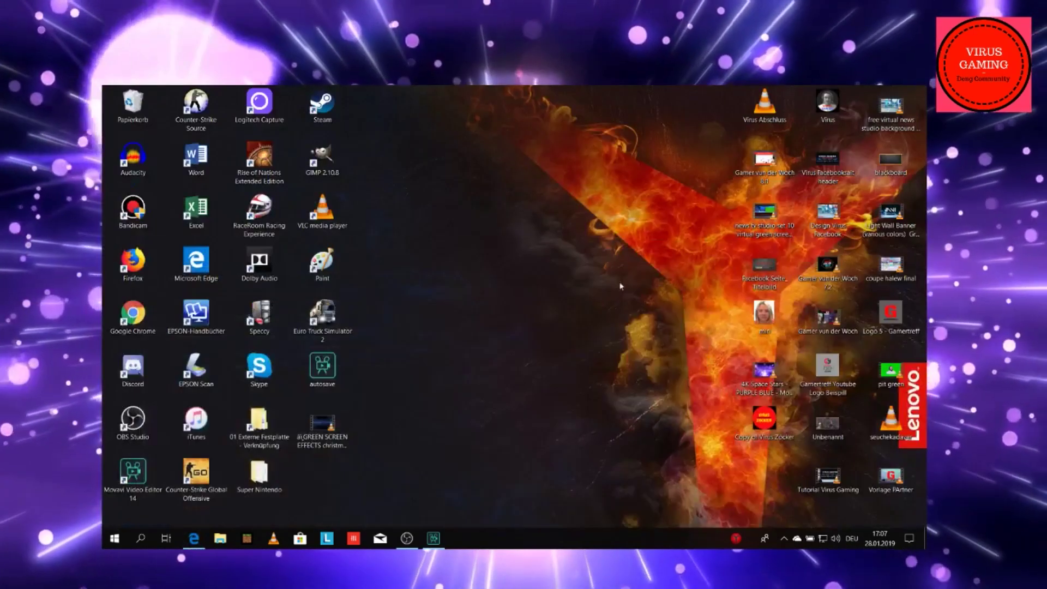
drag(323, 424, 512, 115)
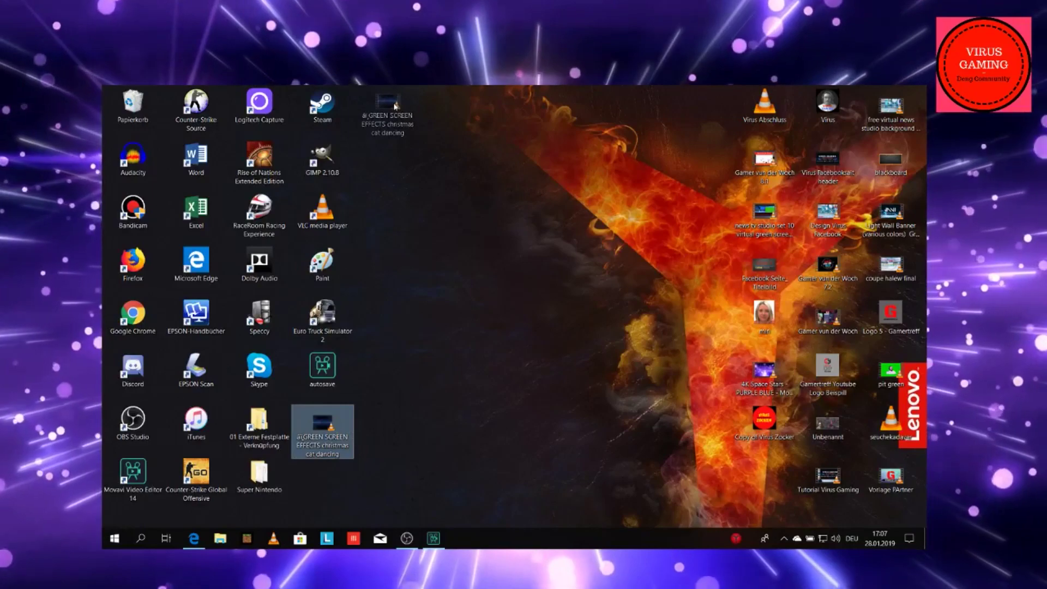
drag(396, 106, 394, 107)
Bring the downloaded christmas cat video from the desktop into Movavi Video Editor, at the start of the overlay track above 7.png.
click(436, 537)
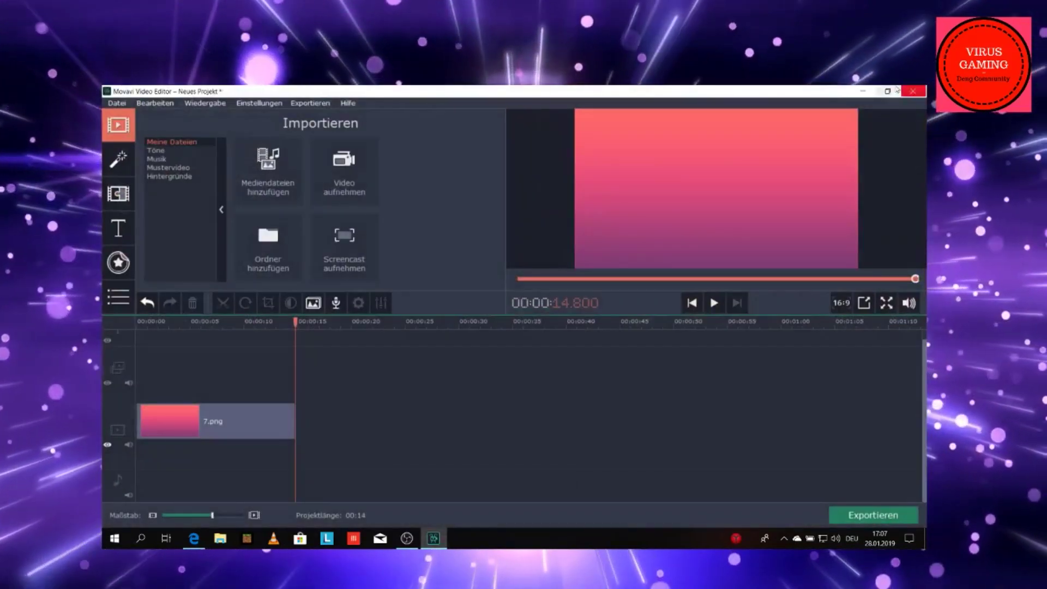
click(869, 91)
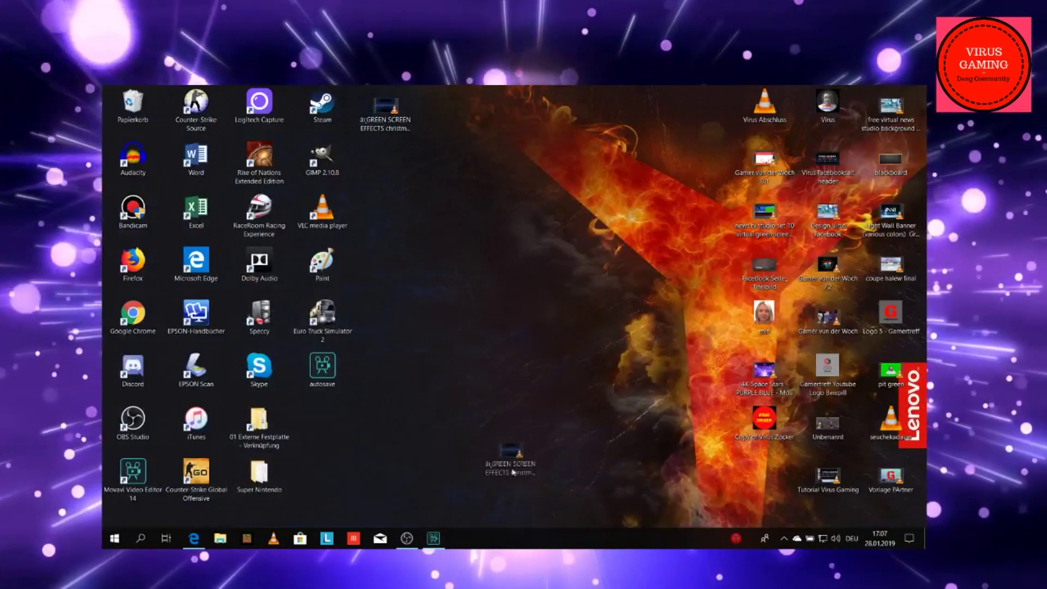
drag(435, 549, 218, 359)
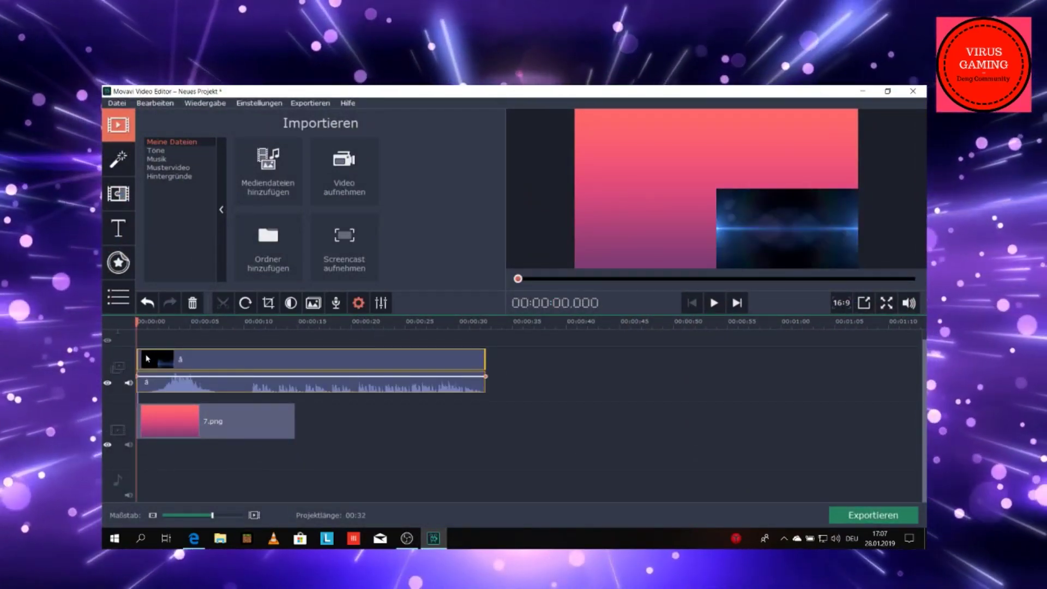
Preview the beginning of the overlaid cat clip and delete its linked audio from the timeline.
click(713, 304)
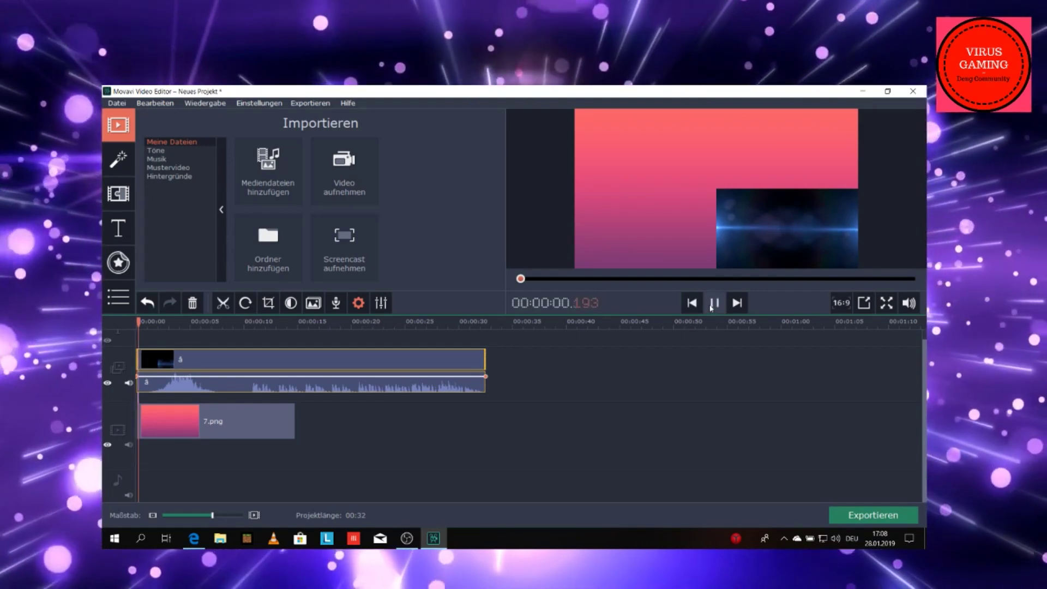
click(714, 303)
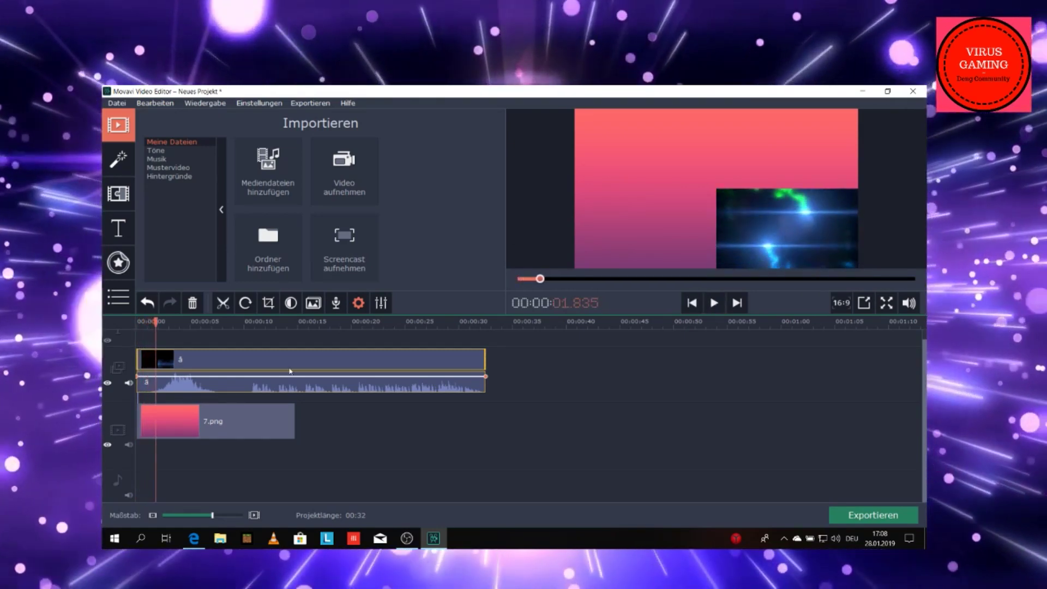
click(280, 388)
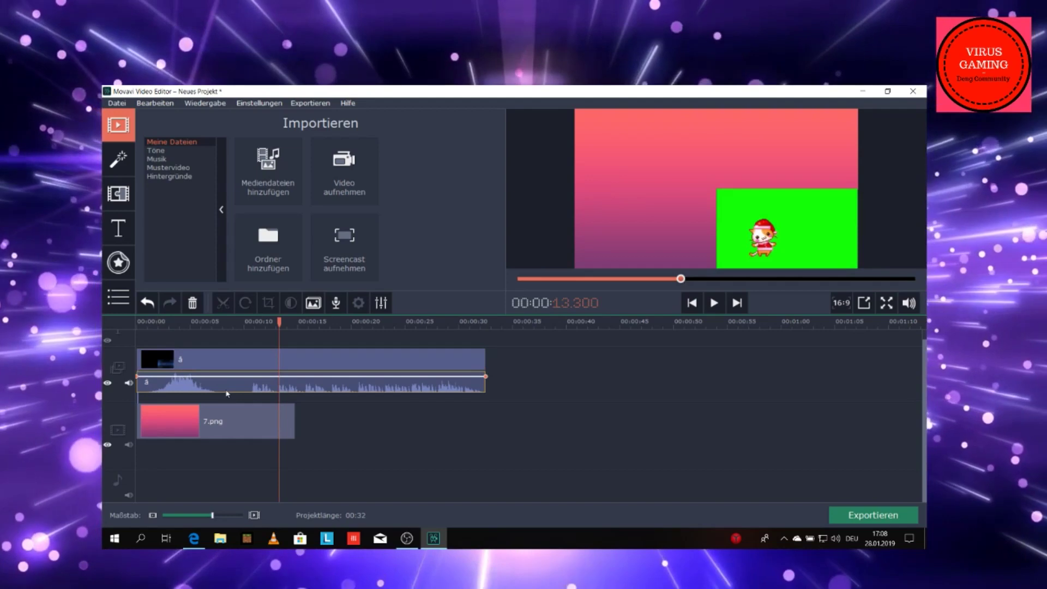
double_click(265, 387)
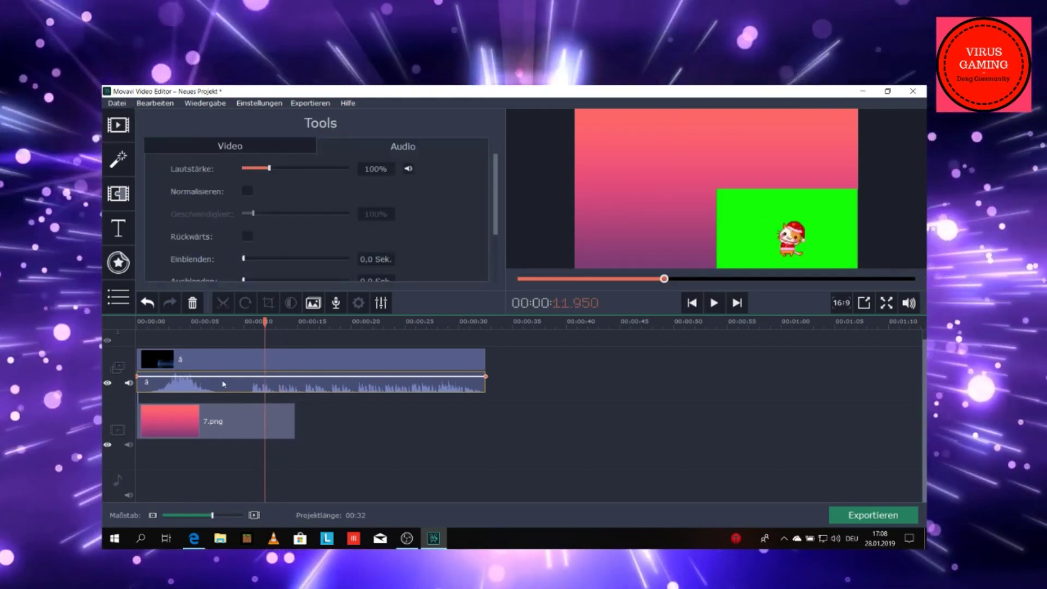
right_click(224, 386)
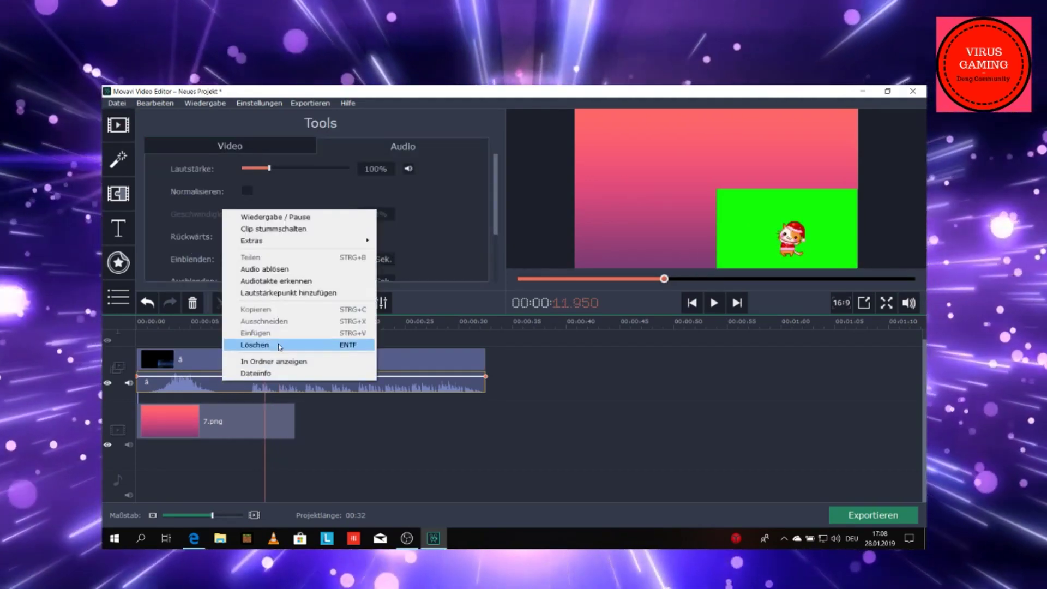
click(280, 347)
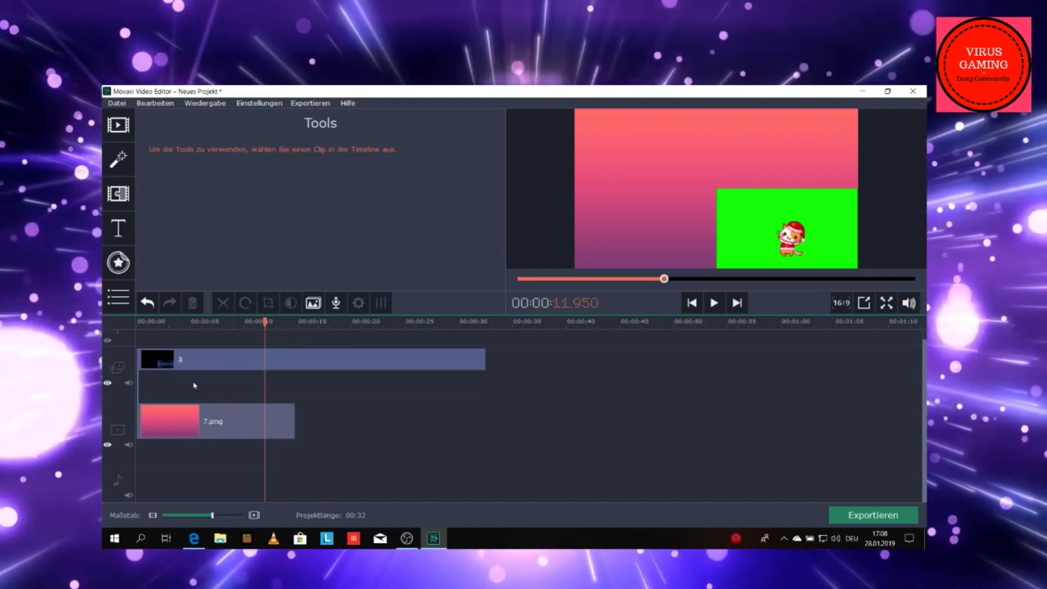
Play through the overlay clip's intro and trim it away so the clip starts with the green screen cat.
click(146, 327)
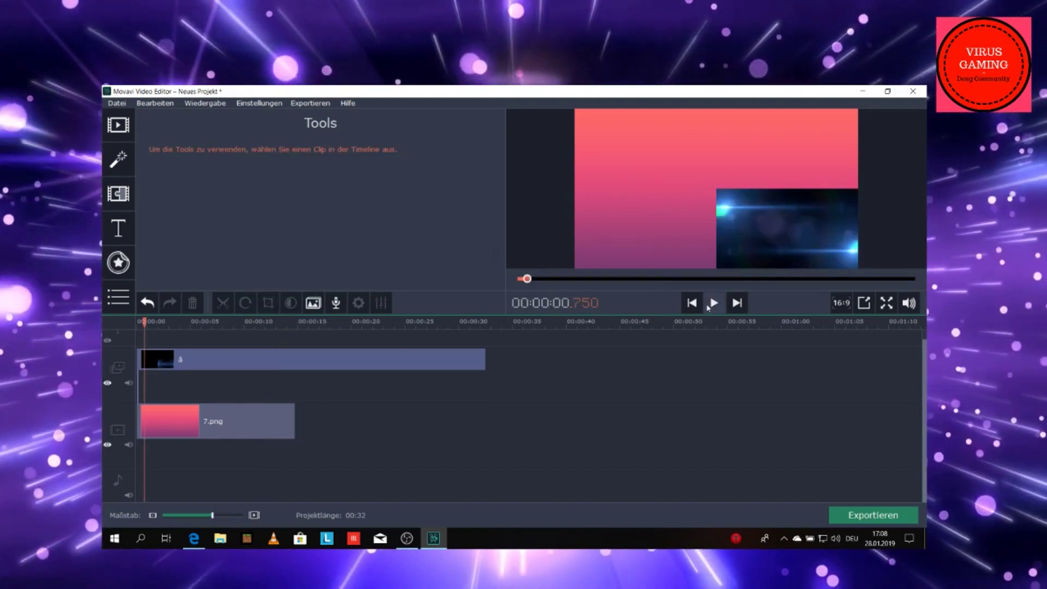
click(709, 306)
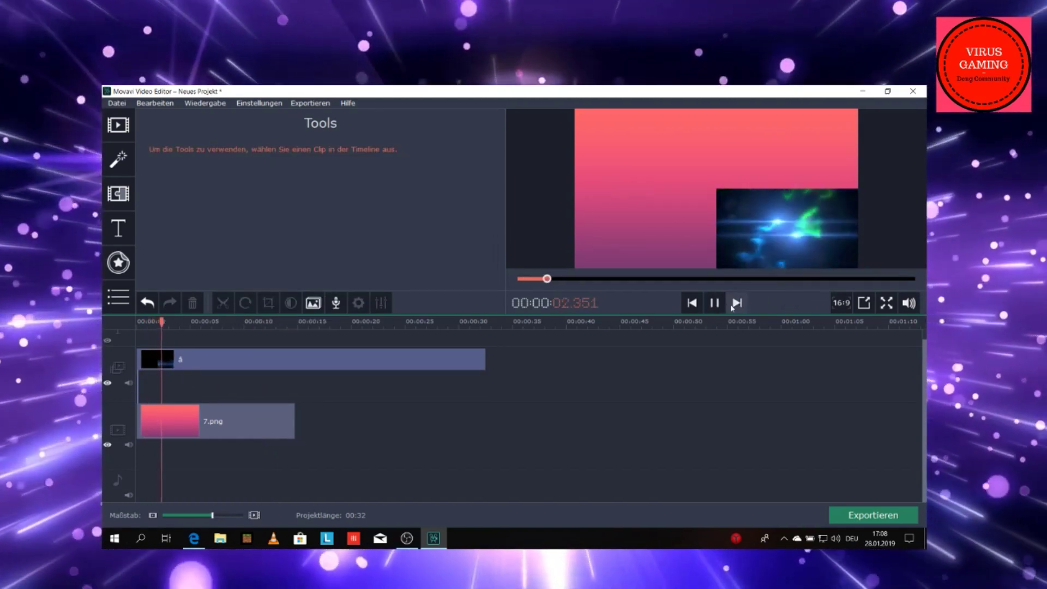
click(717, 306)
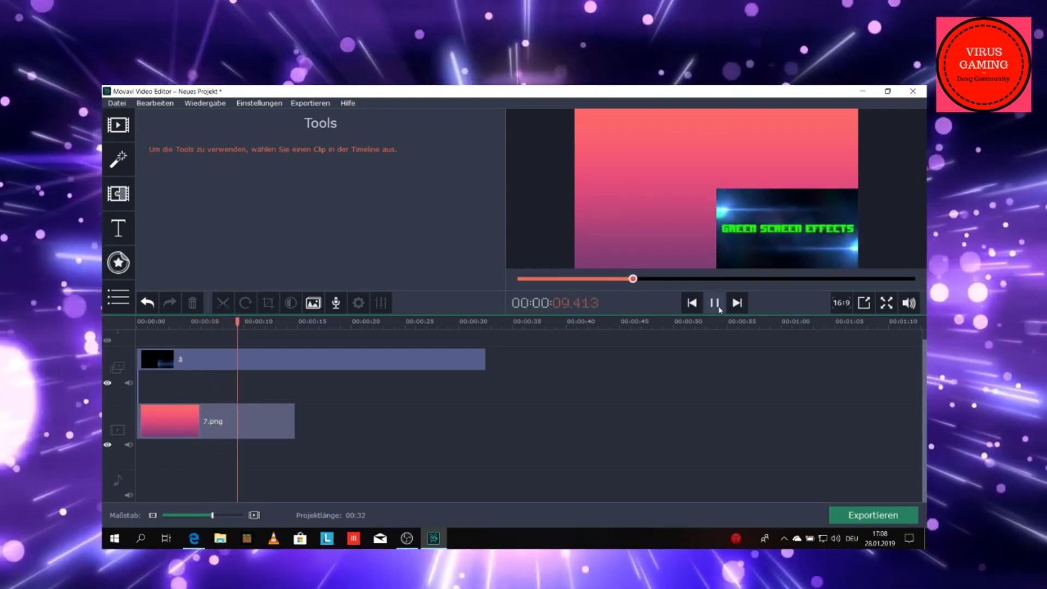
click(719, 305)
mouse_move(137, 366)
mouse_down()
mouse_move(257, 359)
mouse_move(151, 359)
mouse_up()
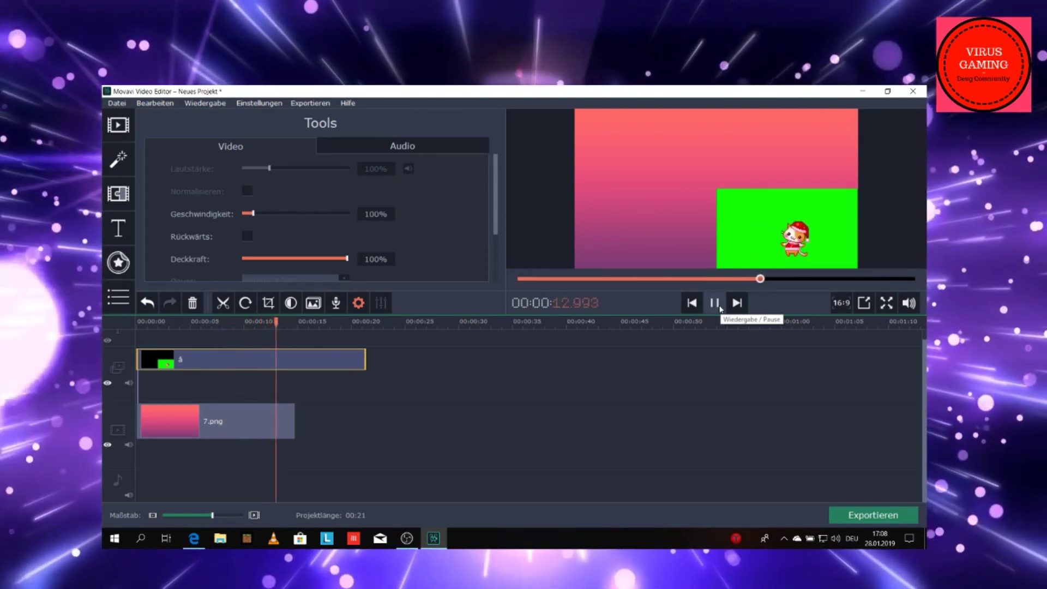
Stop the preview and shorten the end of the cat clip to match the end of the 7.png background clip.
click(714, 307)
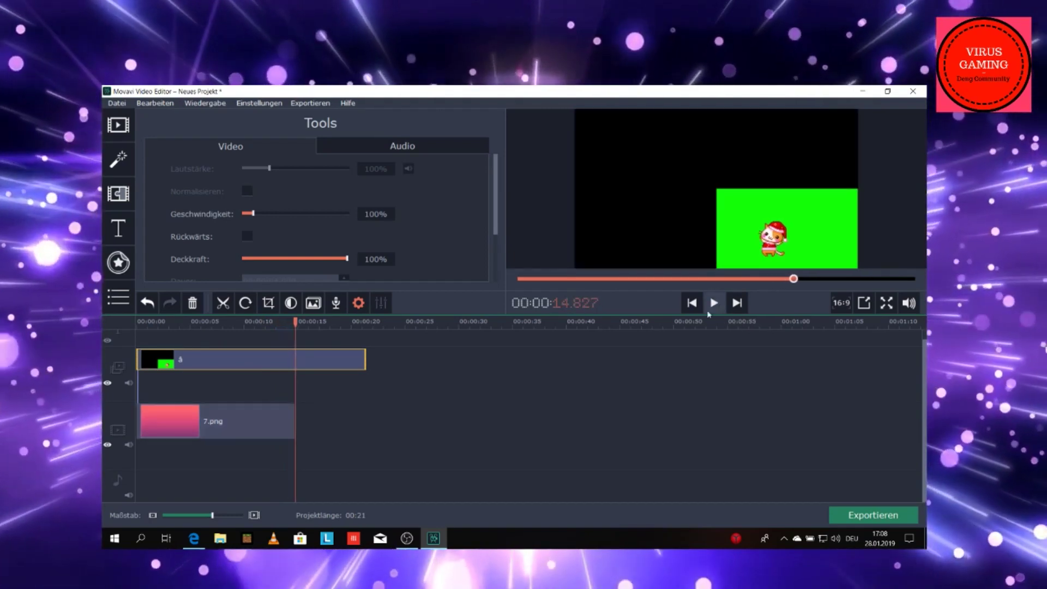
click(344, 362)
drag(367, 360, 299, 357)
click(390, 385)
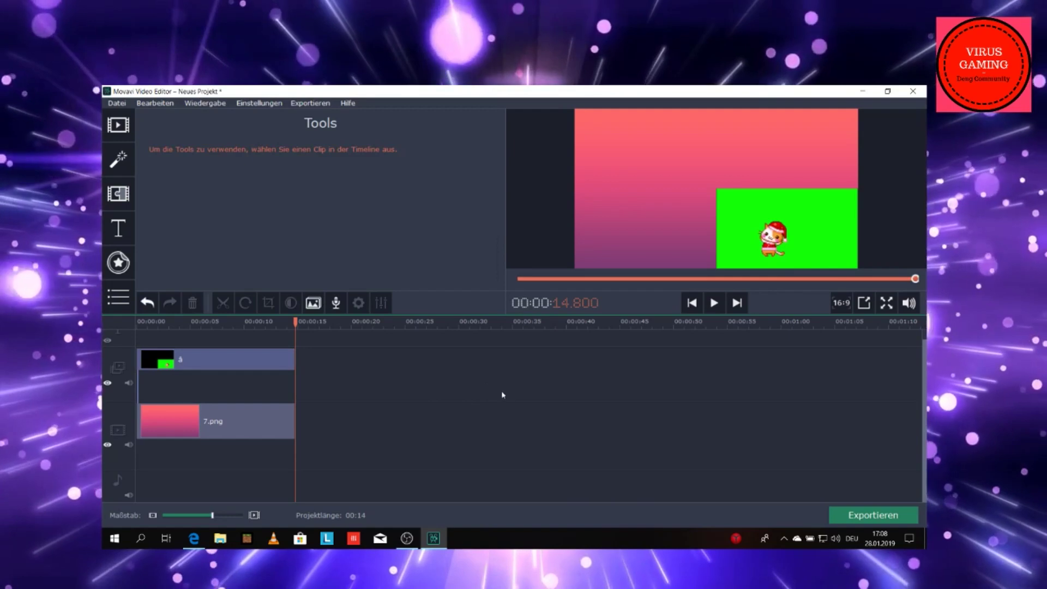
Open Chroma-Key for the cat clip, choose its green background as the transparency colour and set Toleranz to 75.
click(207, 365)
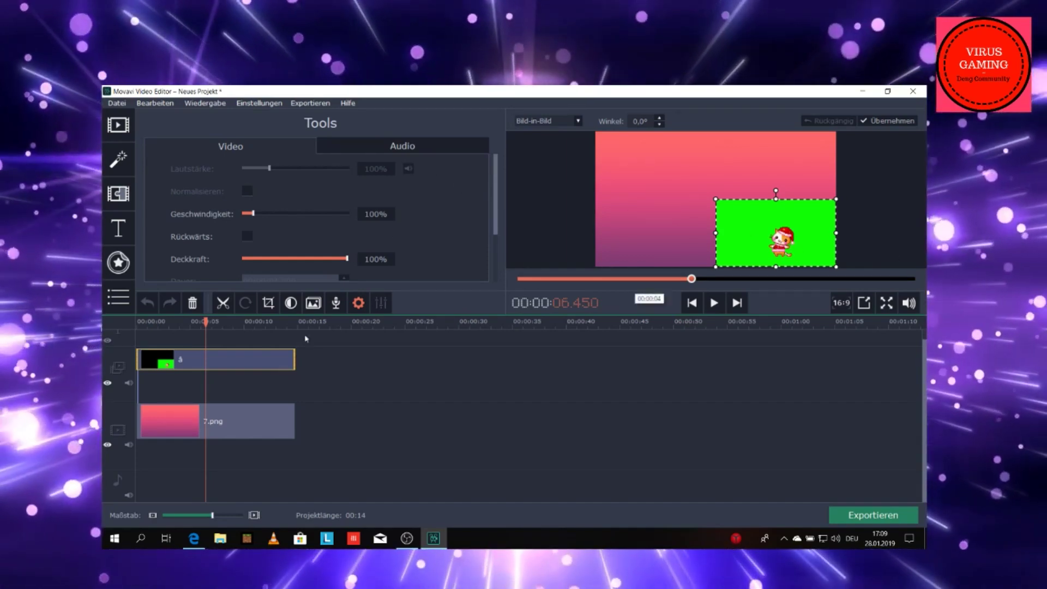
click(250, 367)
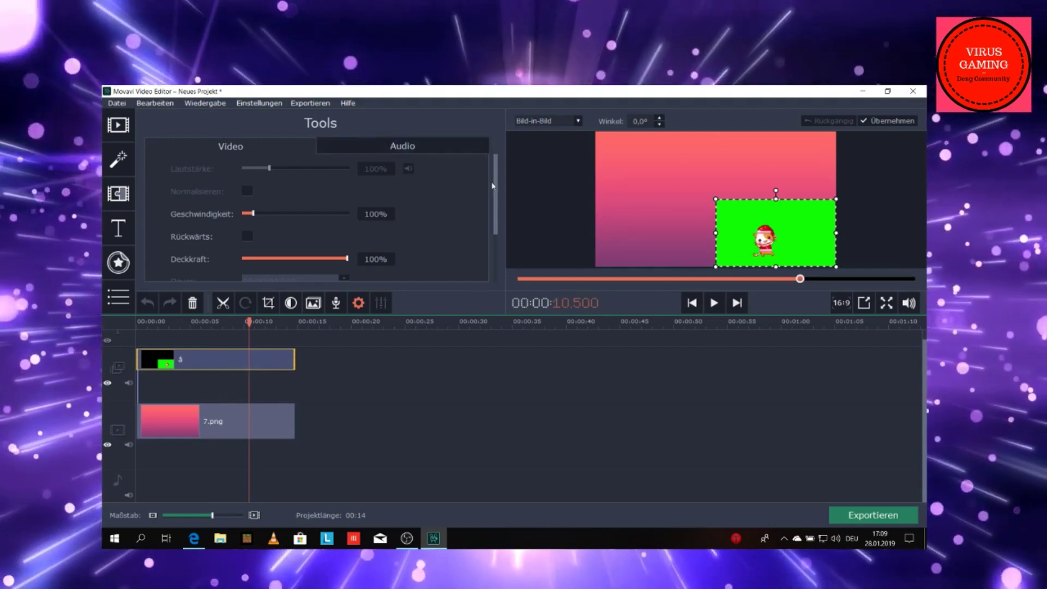
drag(497, 187, 496, 235)
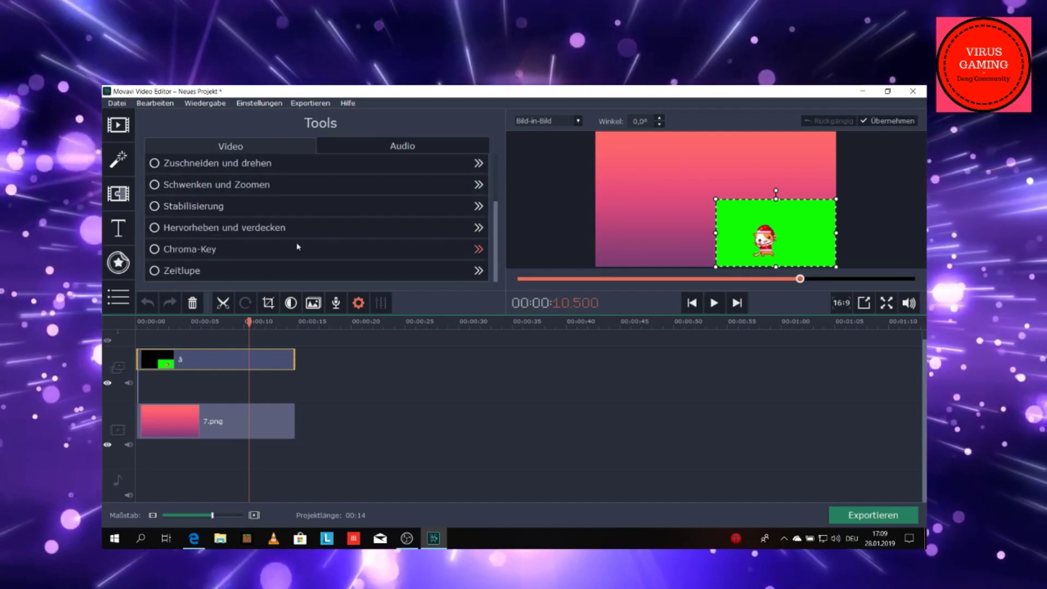
click(211, 250)
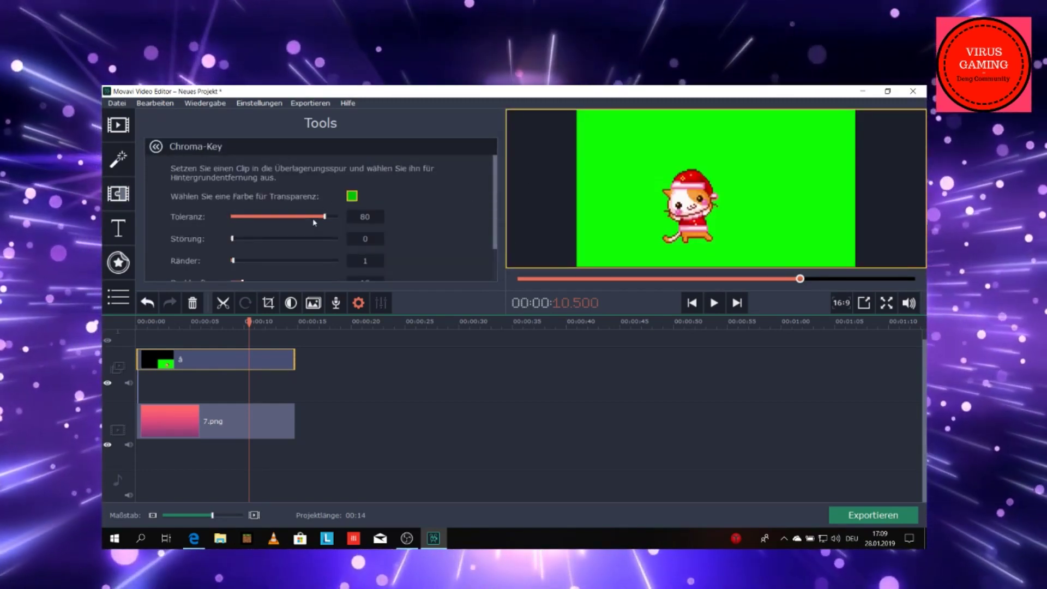
drag(325, 218, 327, 218)
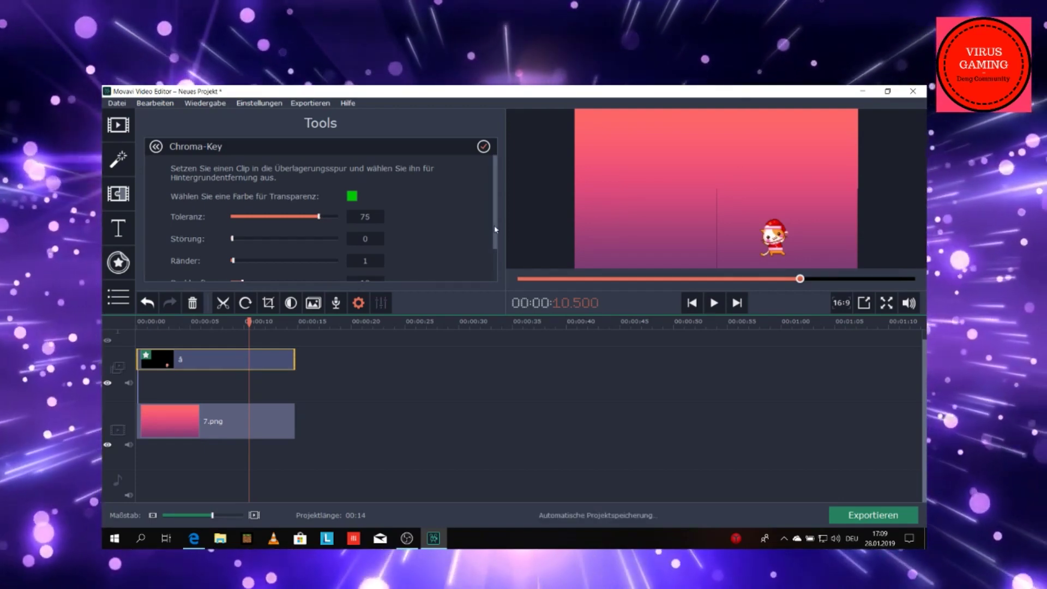
Set the Chroma-Key Deckkraft to 0 and apply the keying to the cat clip.
scroll(467, 265, down, 1)
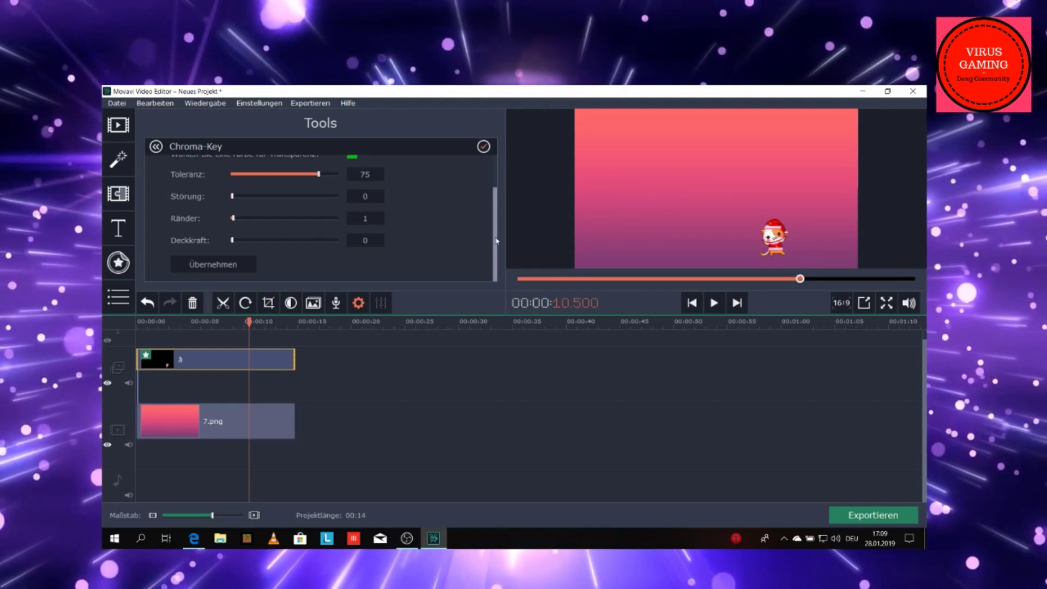
scroll(283, 206, up, 1)
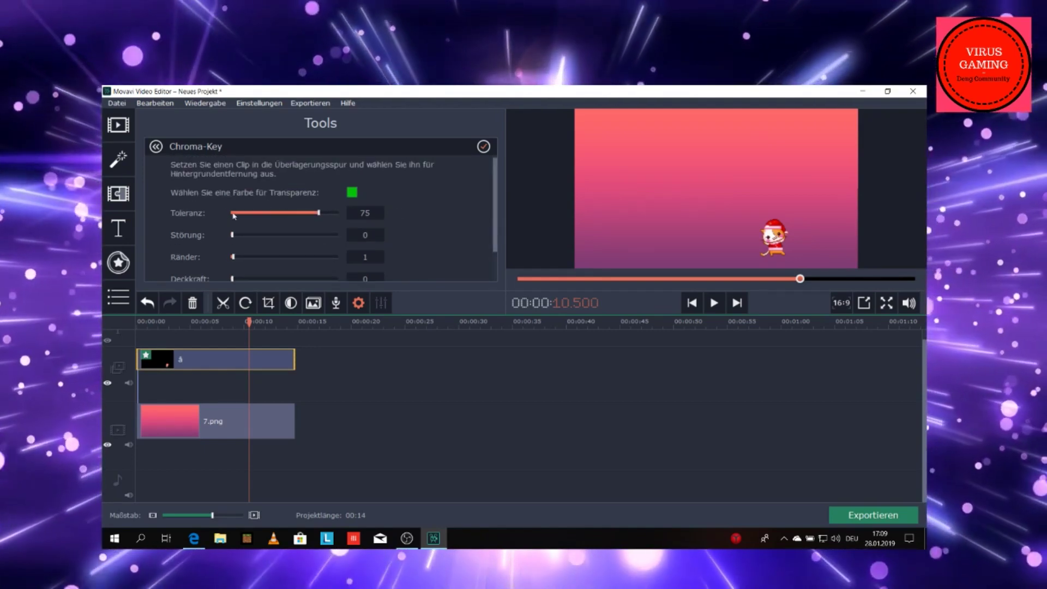
scroll(487, 240, down, 1)
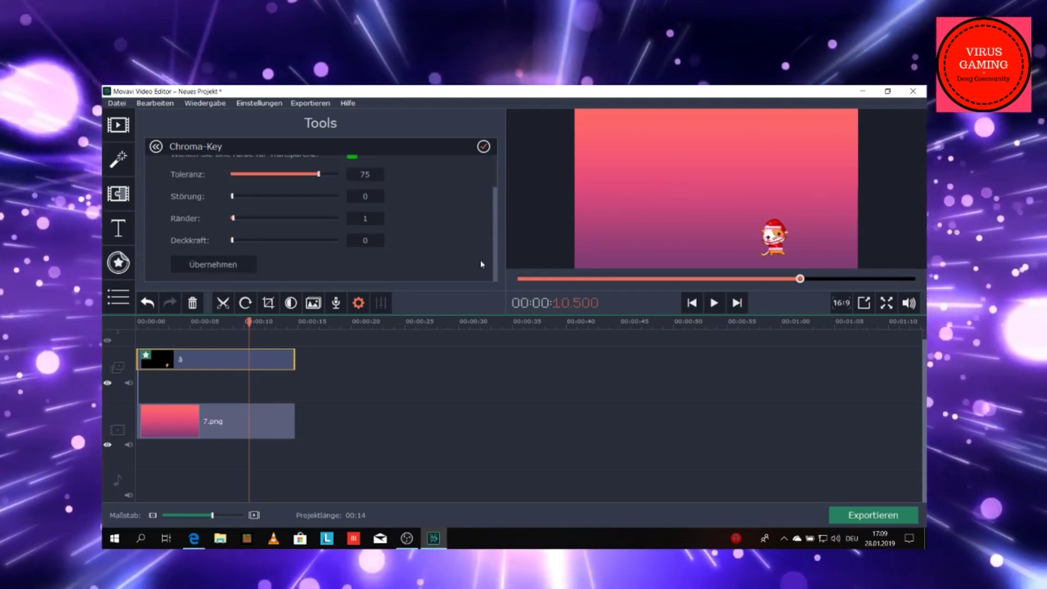
click(212, 261)
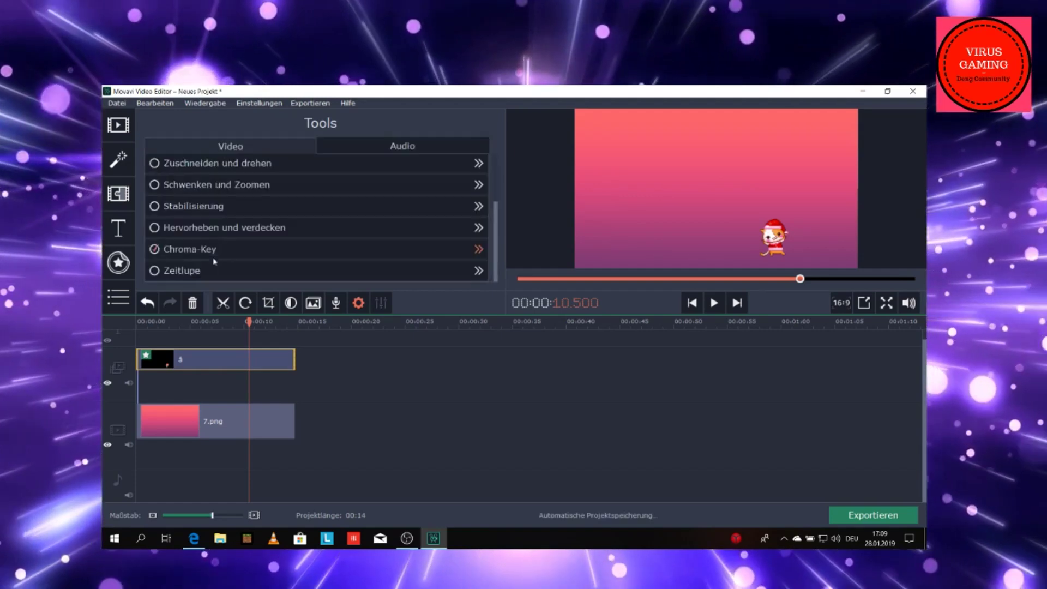
Enlarge the cat's picture-in-picture frame, move it to the lower middle of the background, apply it and preview the result.
double_click(212, 364)
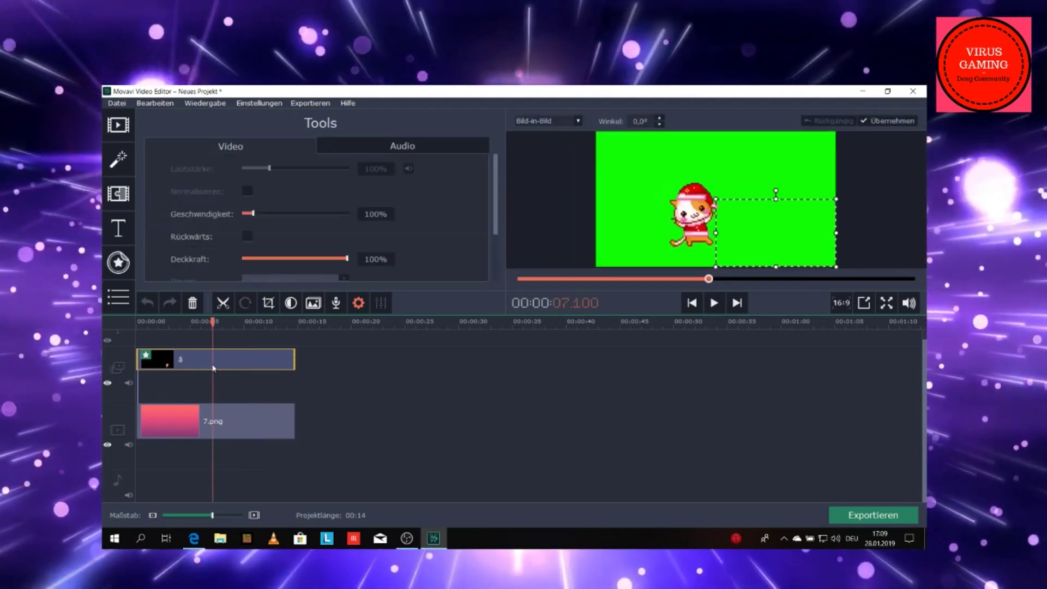
drag(717, 198, 640, 156)
drag(772, 221, 735, 238)
click(898, 123)
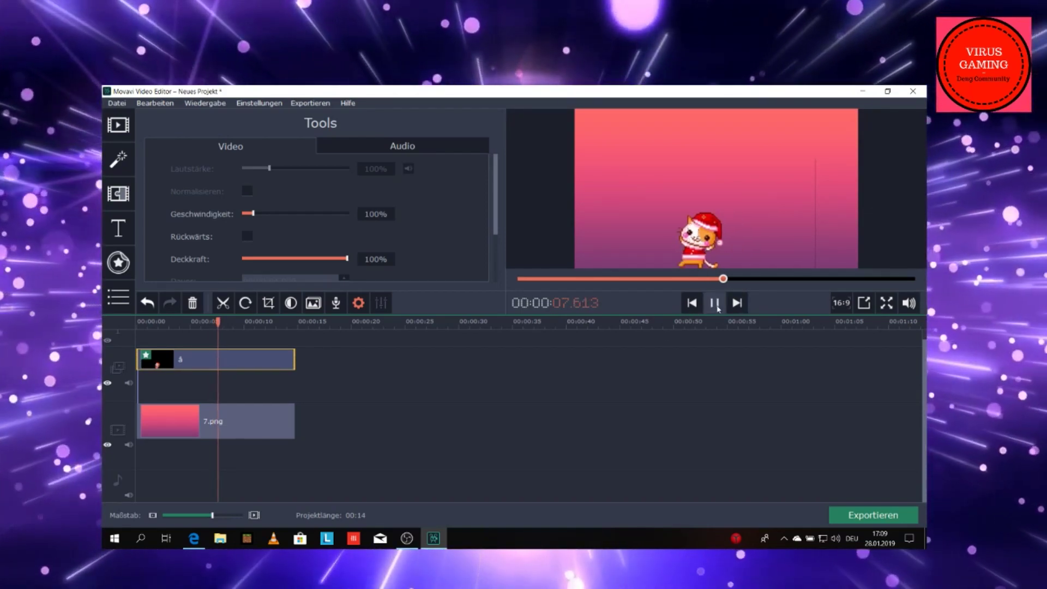
click(715, 304)
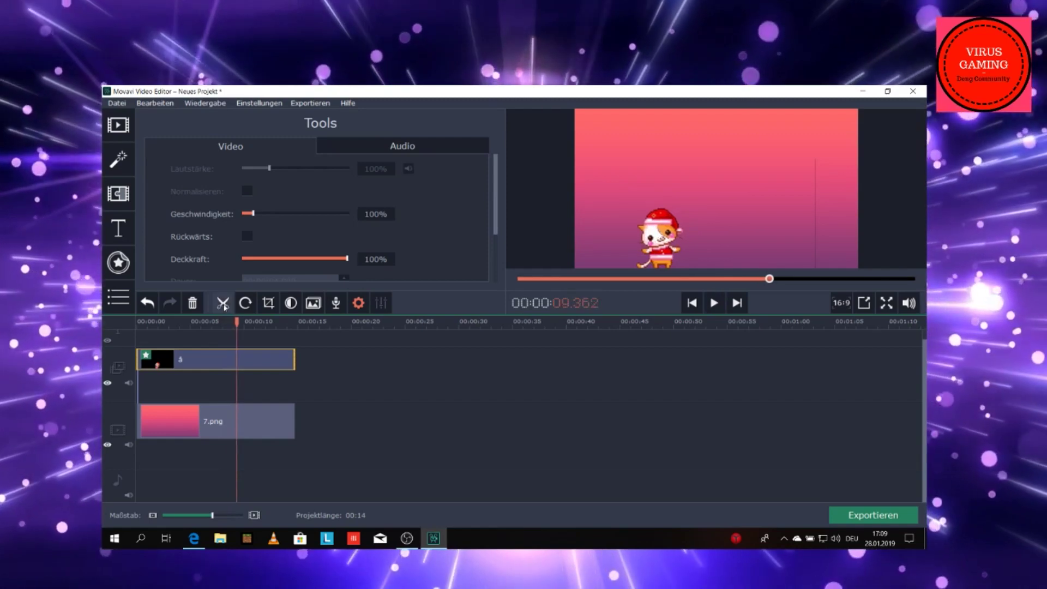
Reopen the cat clip's Chroma-Key settings, set Toleranz to 90 and Ränder to 0, and apply them.
double_click(251, 363)
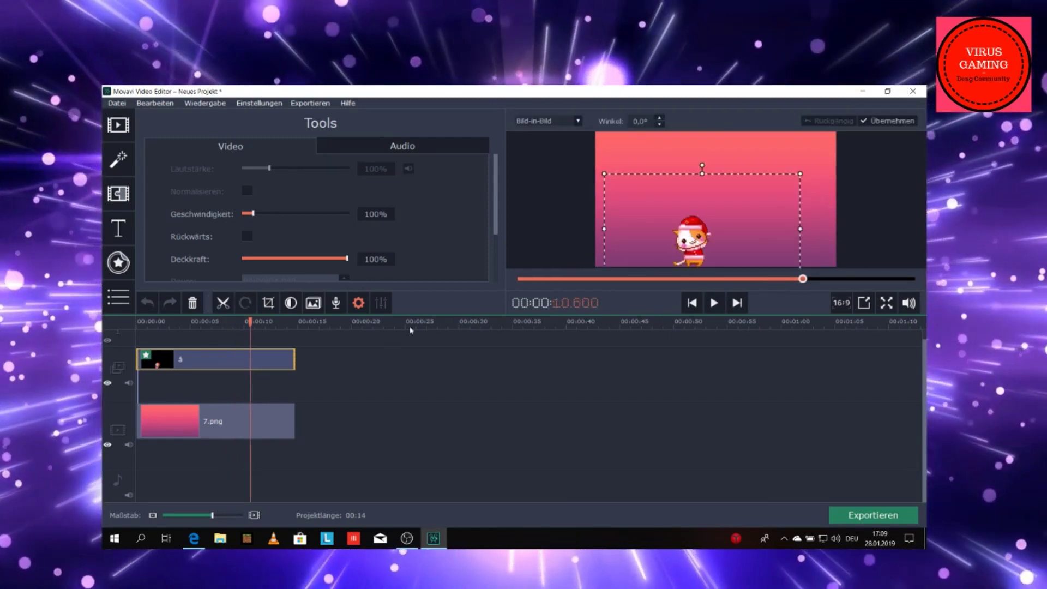
scroll(365, 224, down, 5)
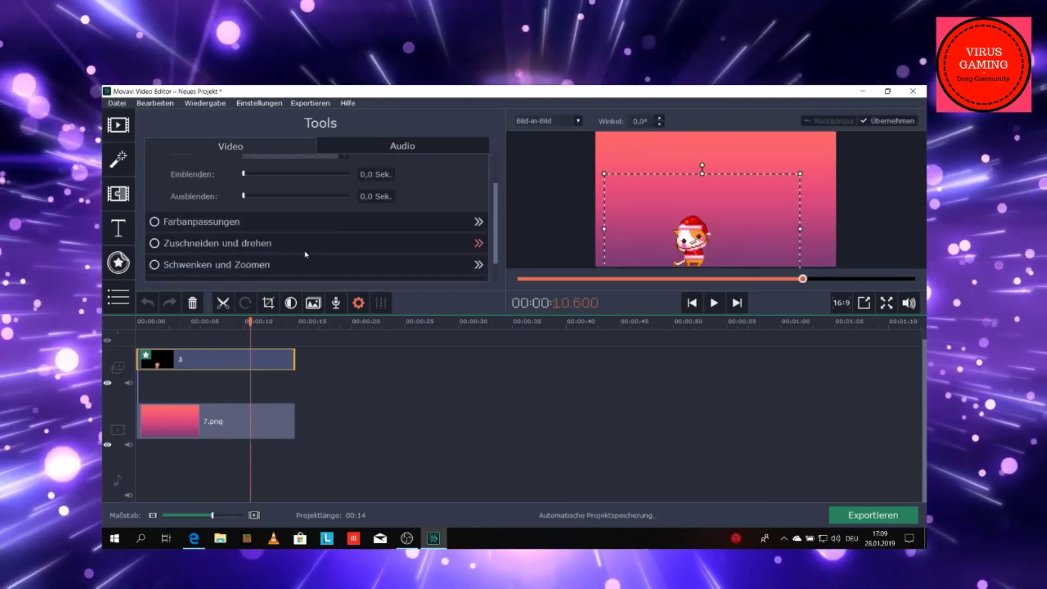
click(252, 250)
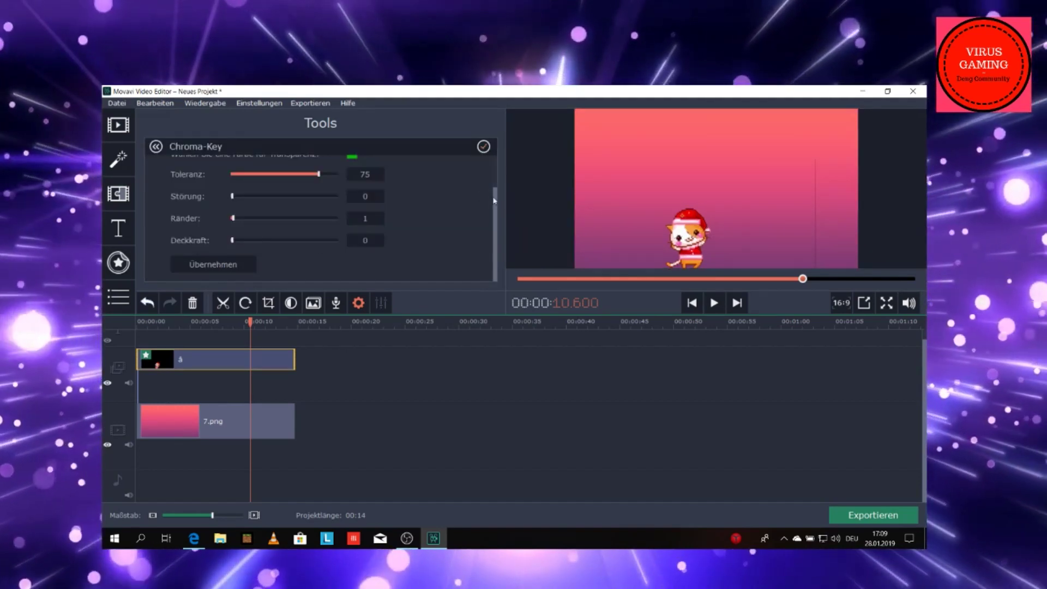
mouse_move(318, 174)
mouse_down()
mouse_move(308, 174)
mouse_move(333, 176)
mouse_up()
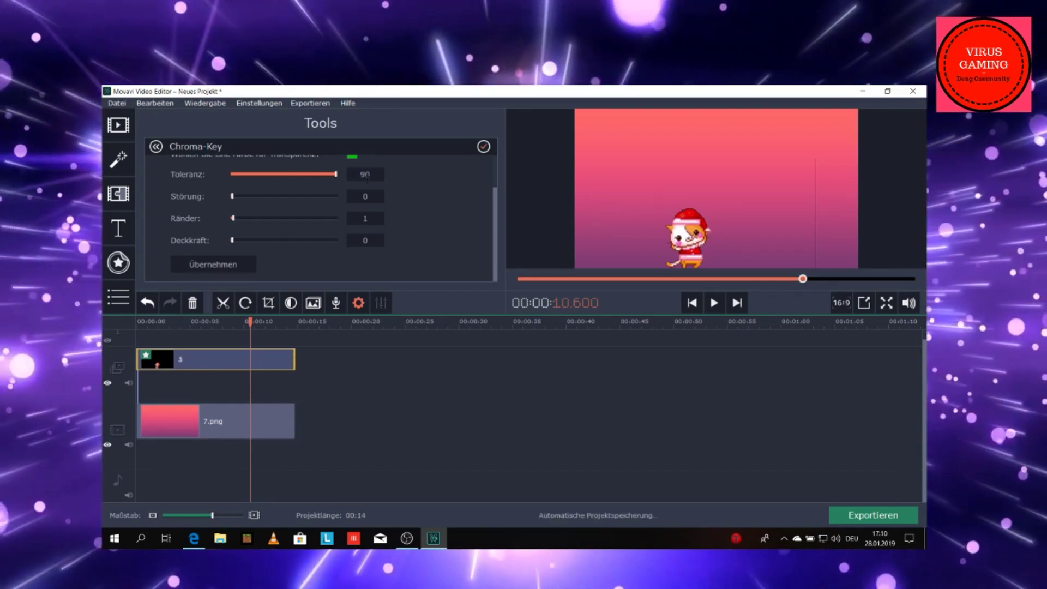
mouse_move(233, 240)
mouse_down()
mouse_move(267, 241)
mouse_move(225, 225)
mouse_up()
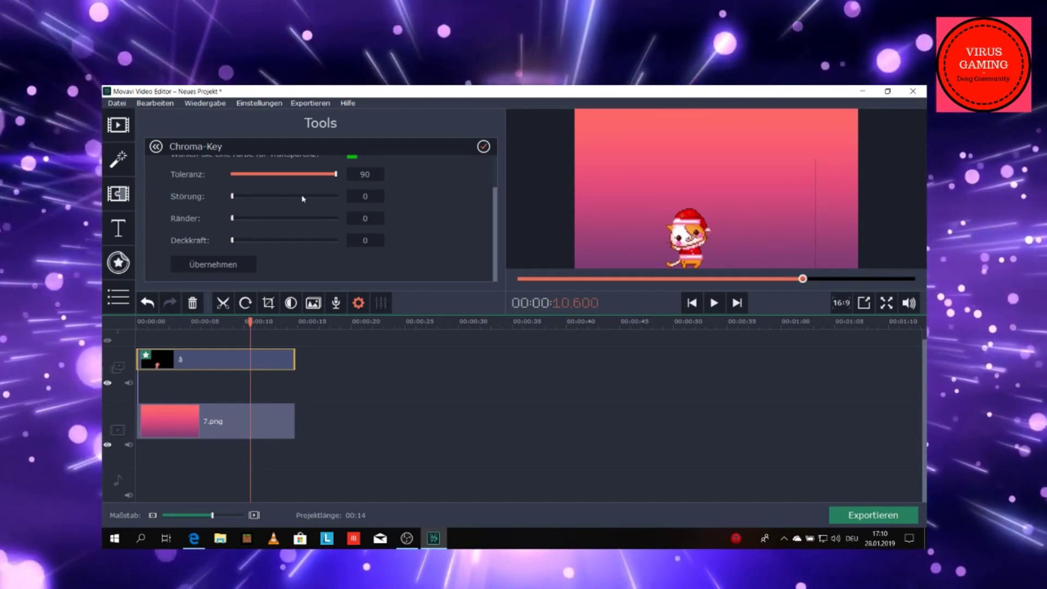
click(232, 264)
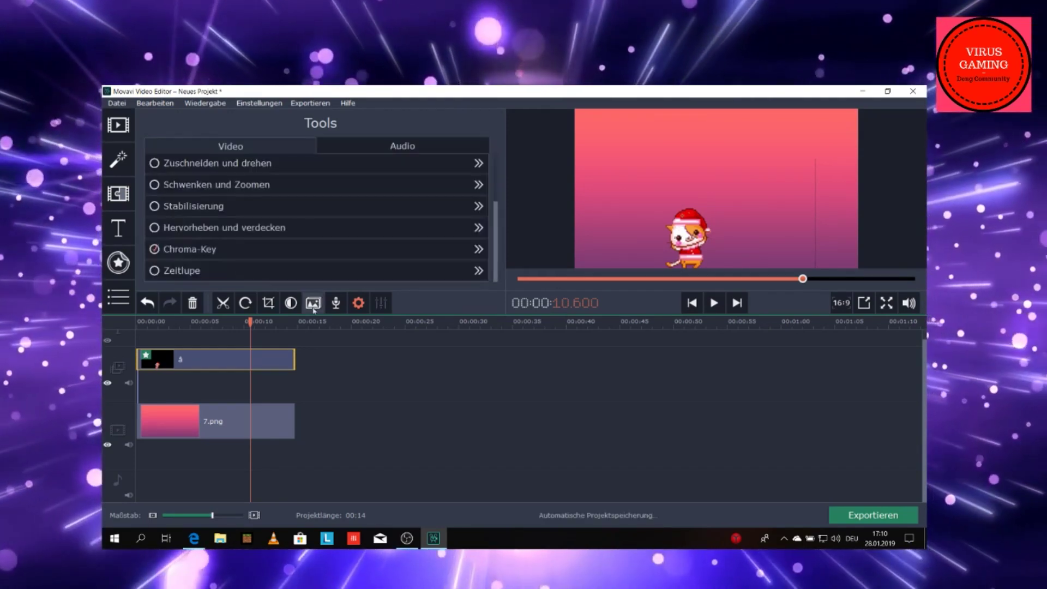
Open the crop tool for the cat clip, try a narrower frame, restore it to the full width and apply it.
double_click(211, 359)
click(268, 303)
drag(819, 188, 778, 188)
drag(613, 188, 681, 188)
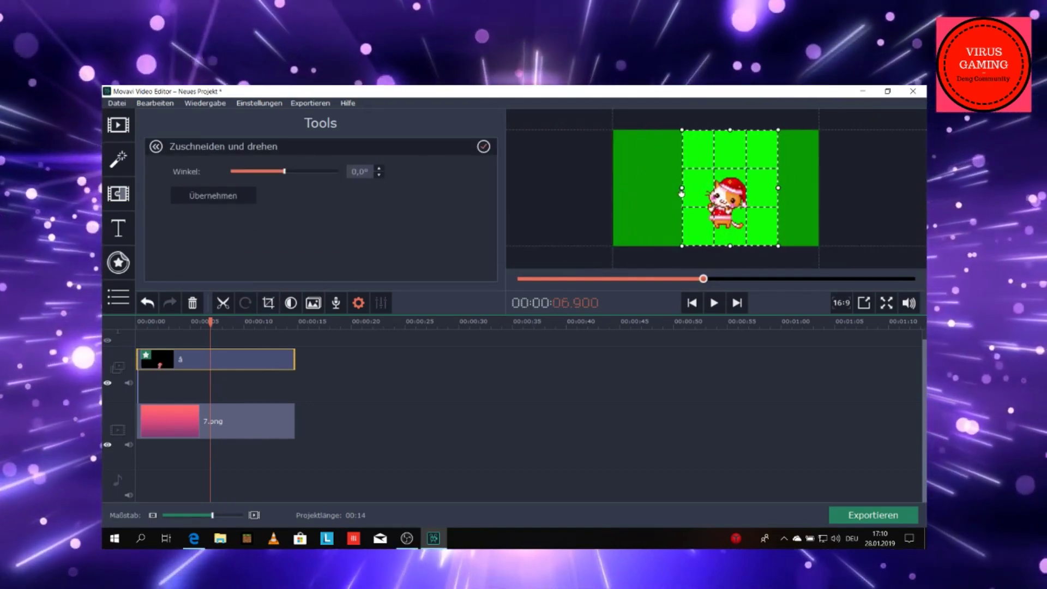
drag(680, 190, 613, 190)
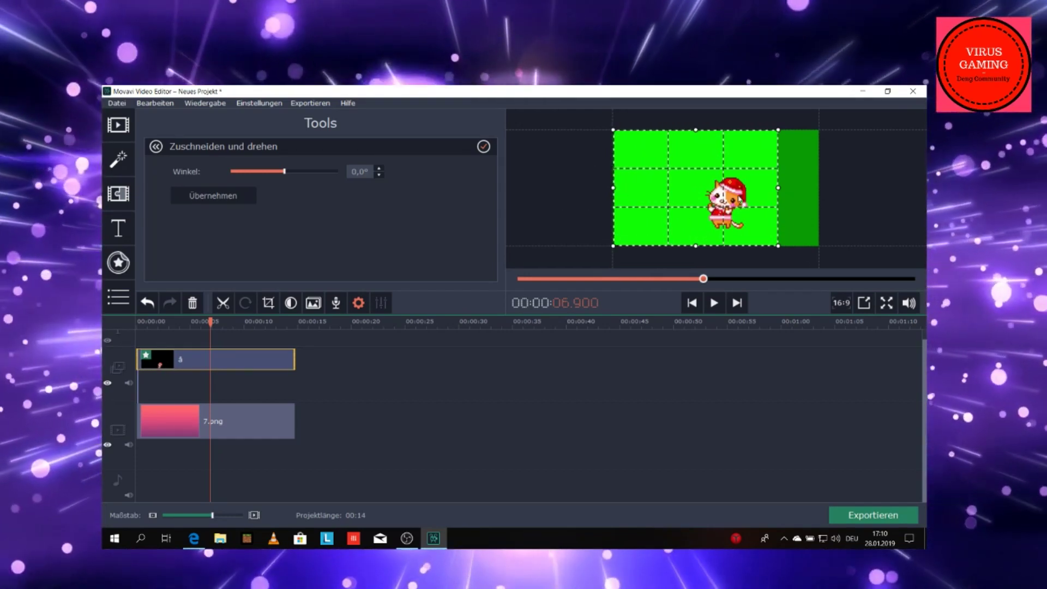
drag(778, 188, 817, 188)
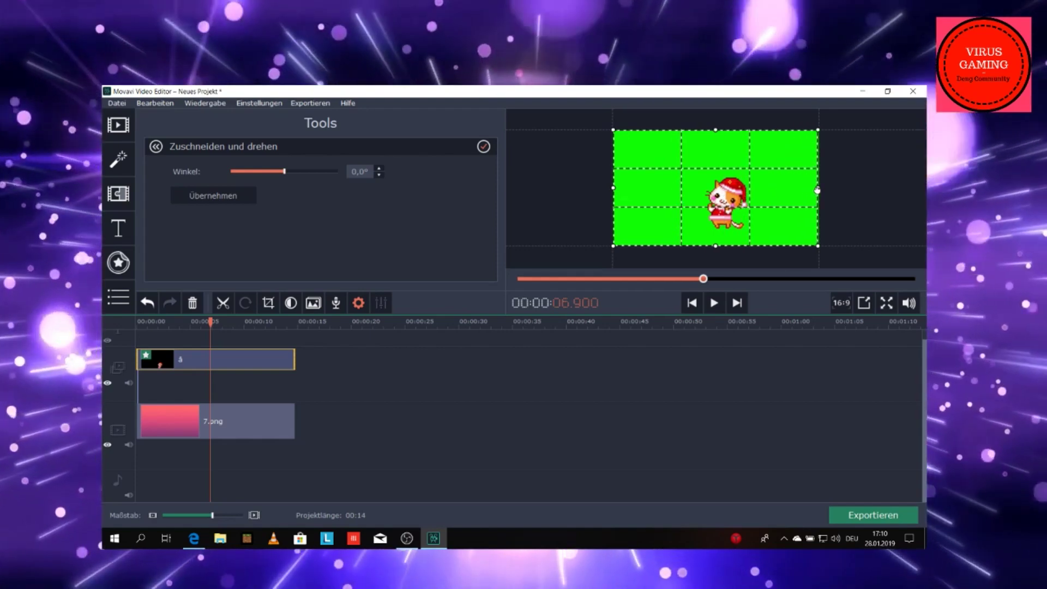
click(234, 196)
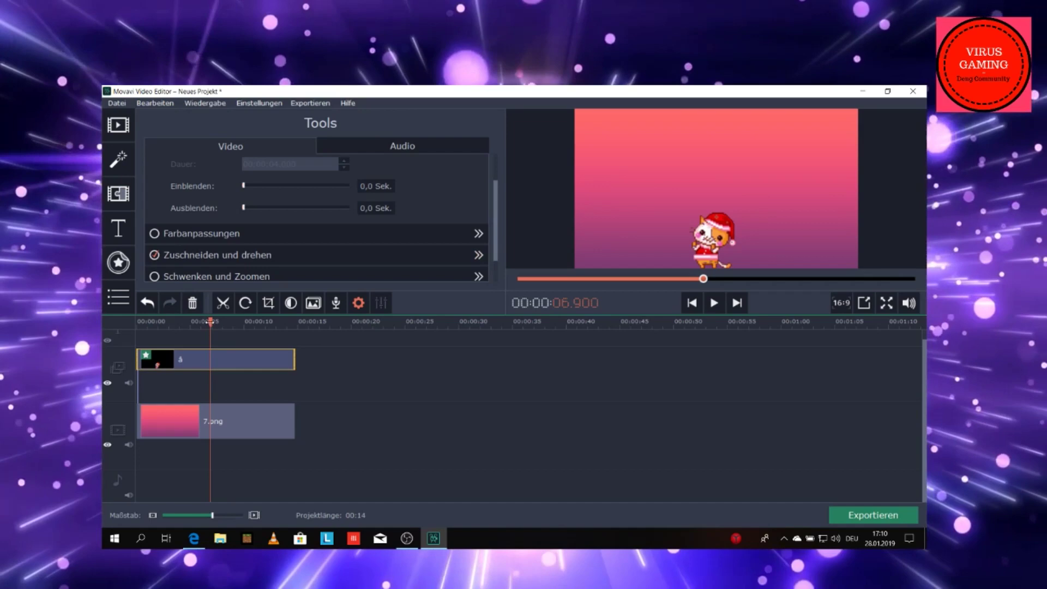
Preview the keyed cat animation over the background from the start of the project.
key(Home)
click(714, 302)
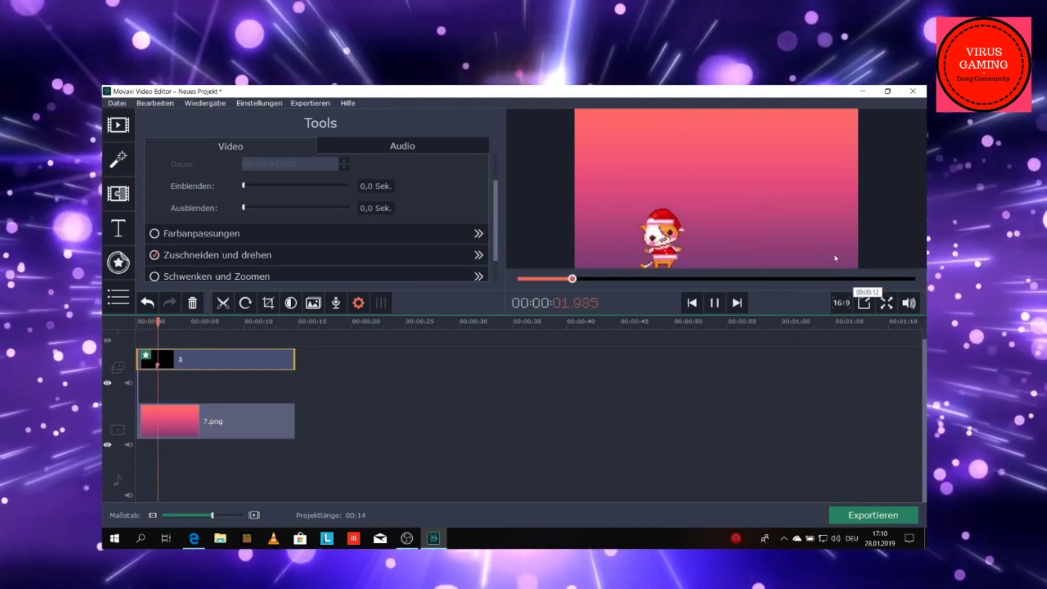
click(715, 303)
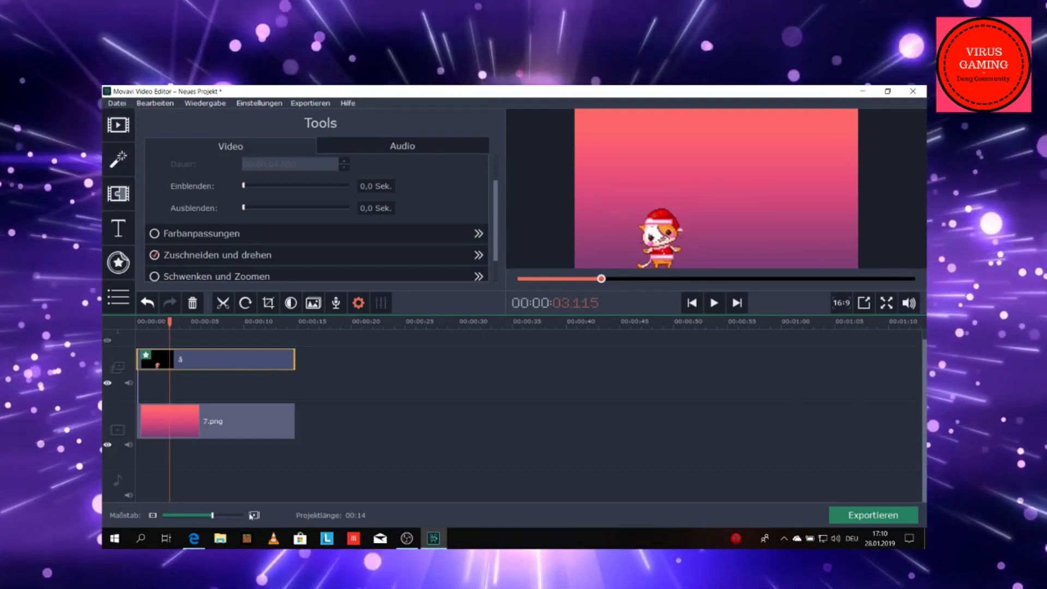
Switch to the YouTube page in the browser and search for "greenscreen snow".
click(194, 547)
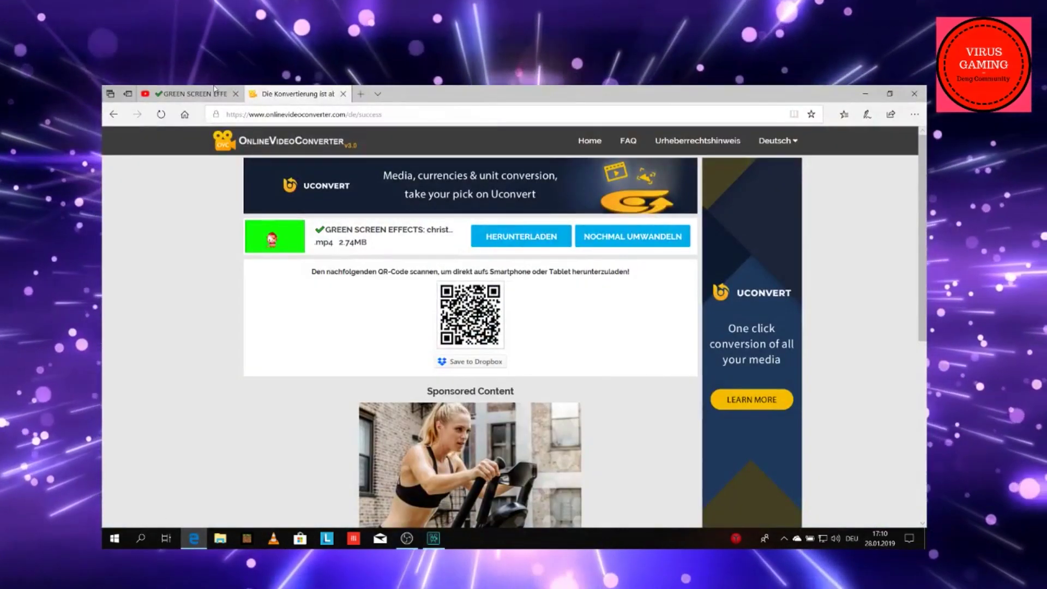
click(216, 92)
click(471, 150)
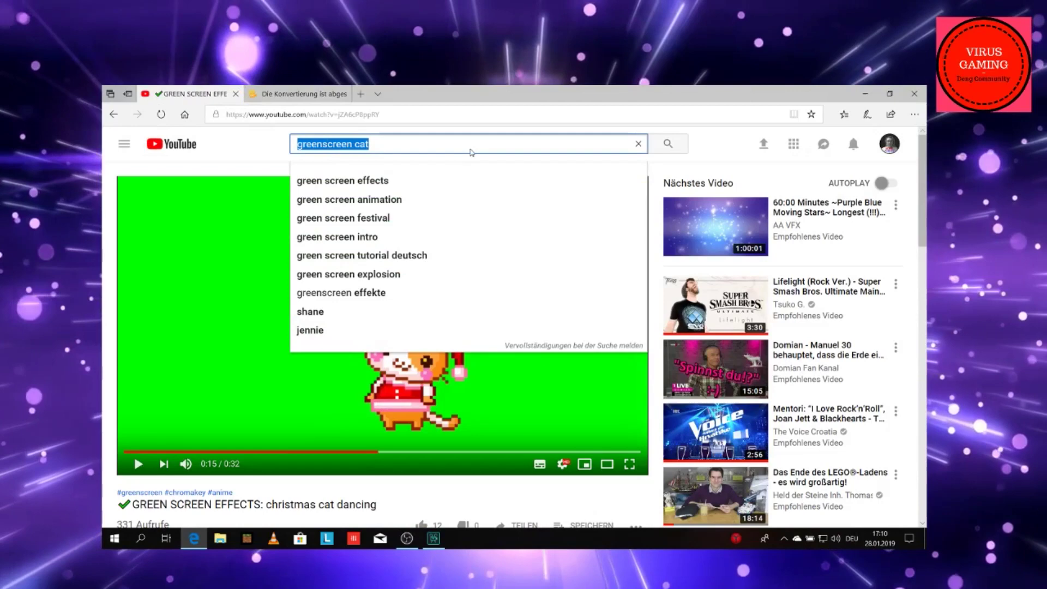
text(gre)
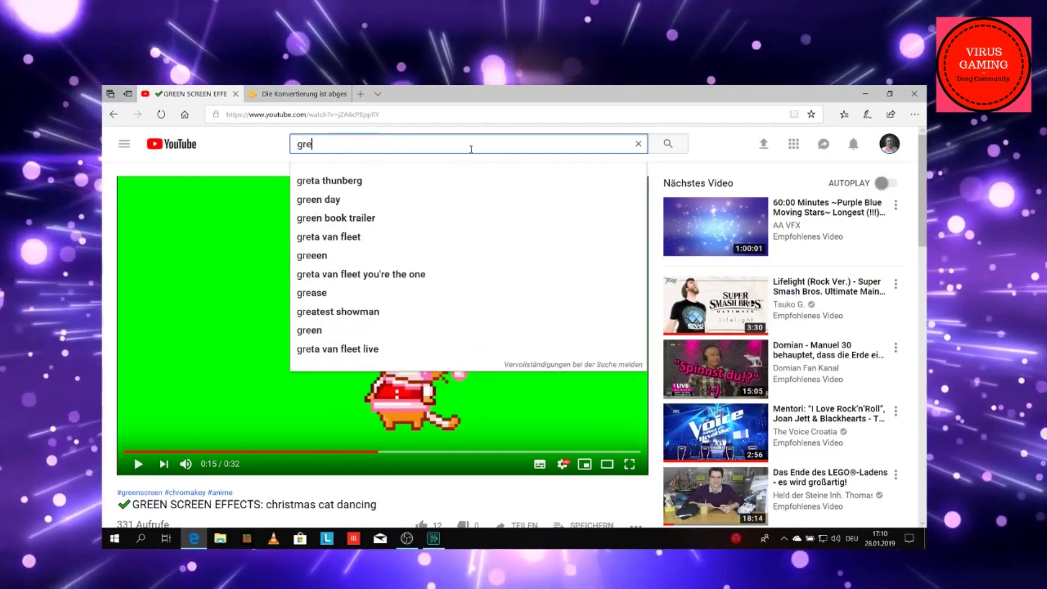
text(enscreen )
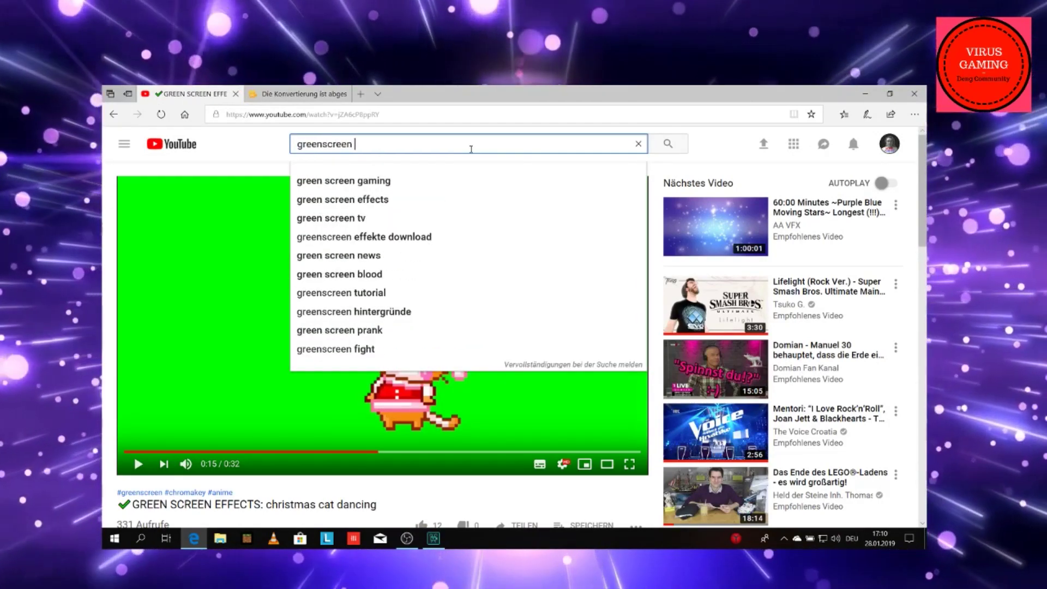
text(snow)
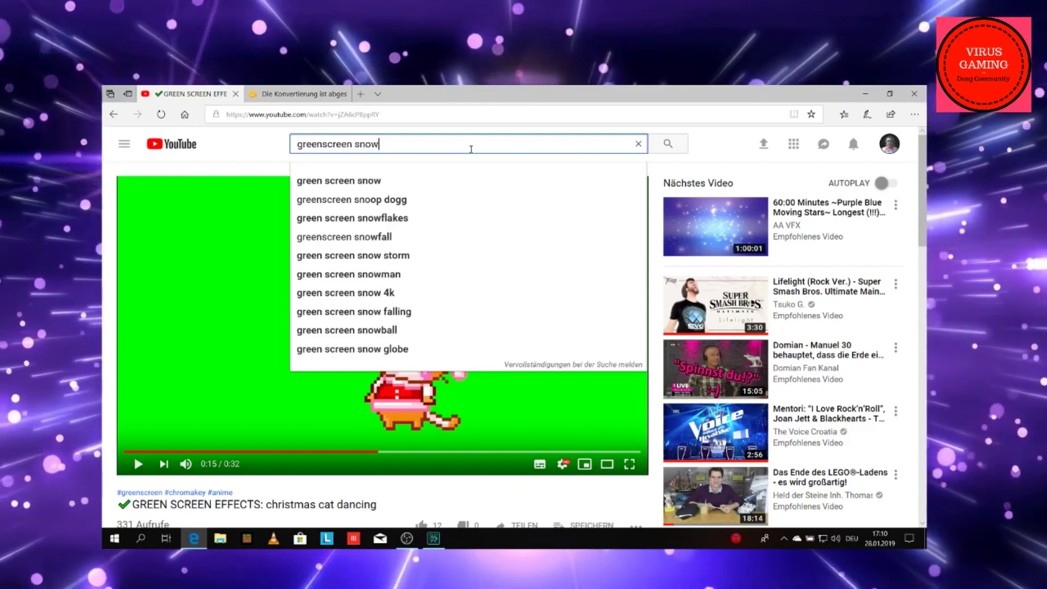
key(Return)
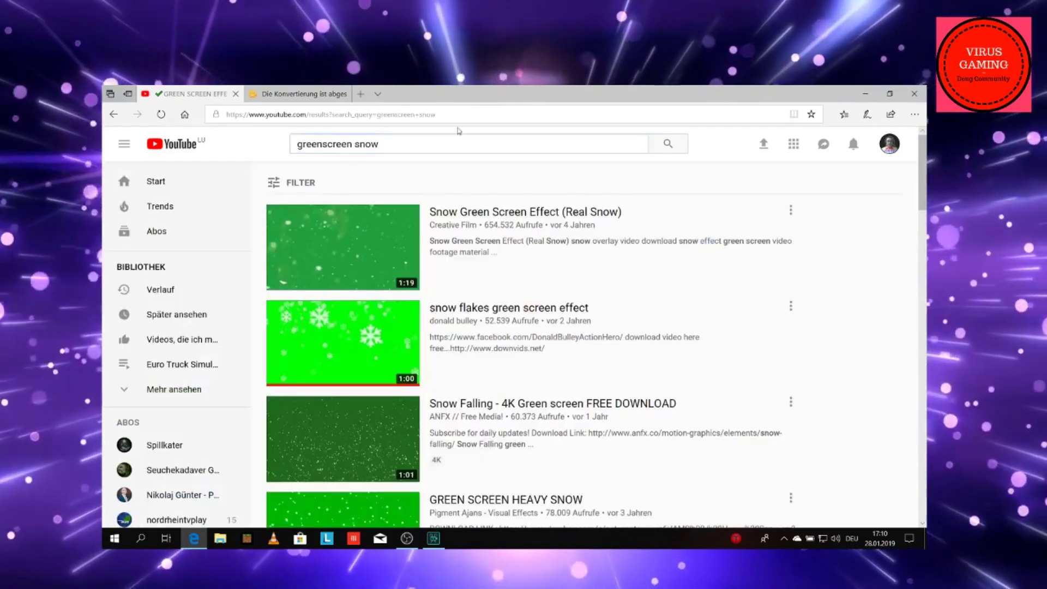
Open the video "Snow Falling - 4K Green screen FREE DOWNLOAD" and copy its web address.
scroll(365, 305, down, 3)
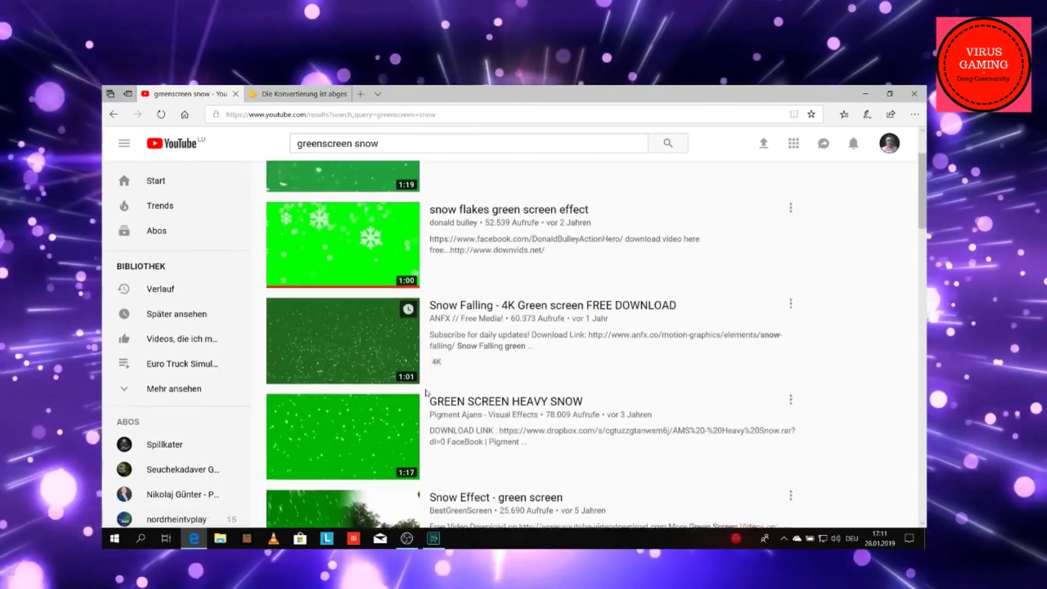
click(360, 319)
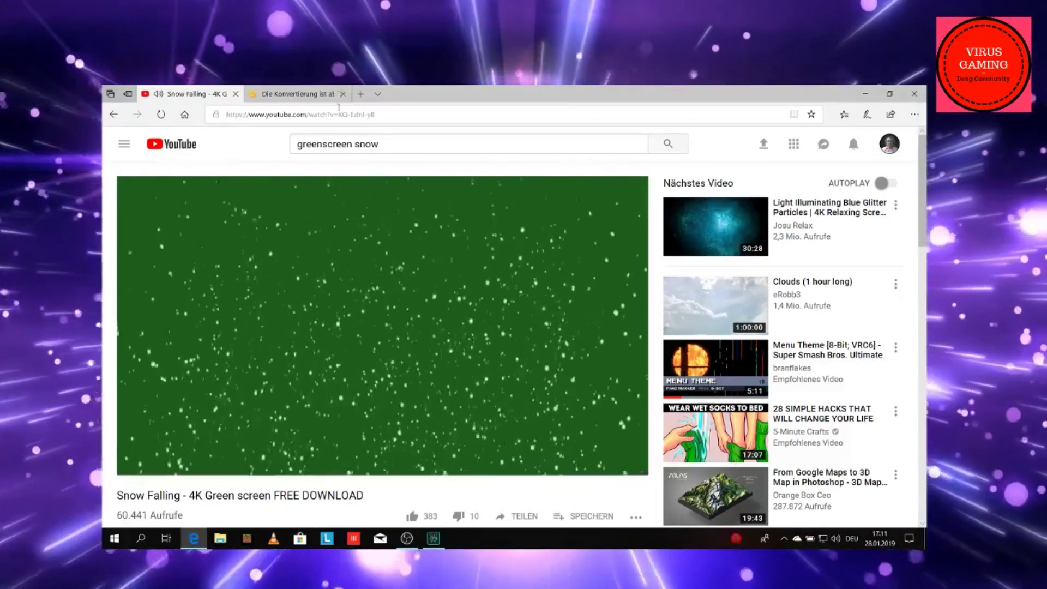
click(327, 114)
right_click(295, 116)
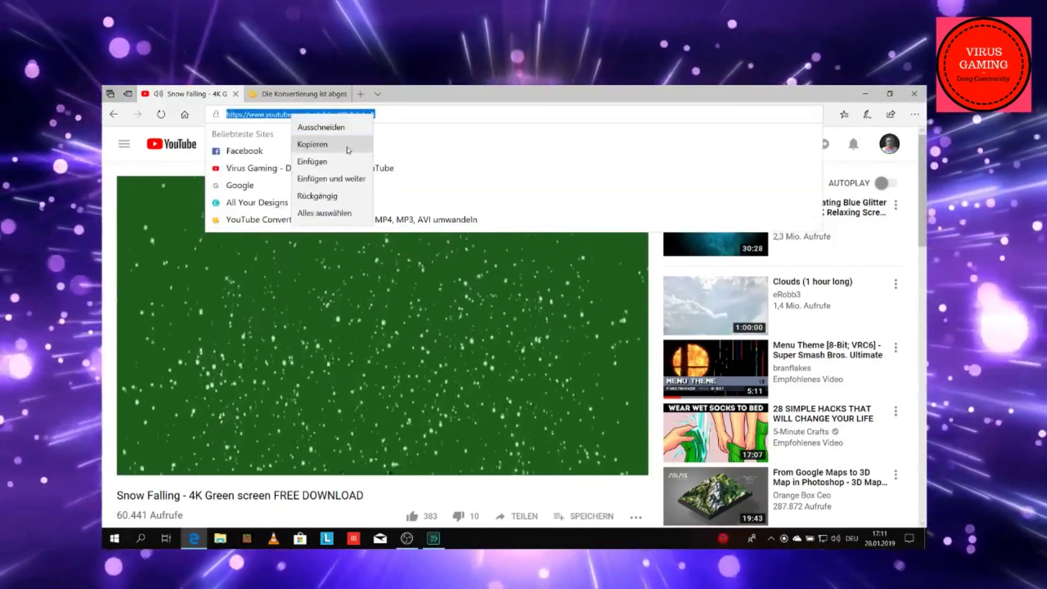
click(348, 144)
Start a new conversion in OnlineVideoConverter with the copied snow video address and .mp4 as the format.
click(320, 97)
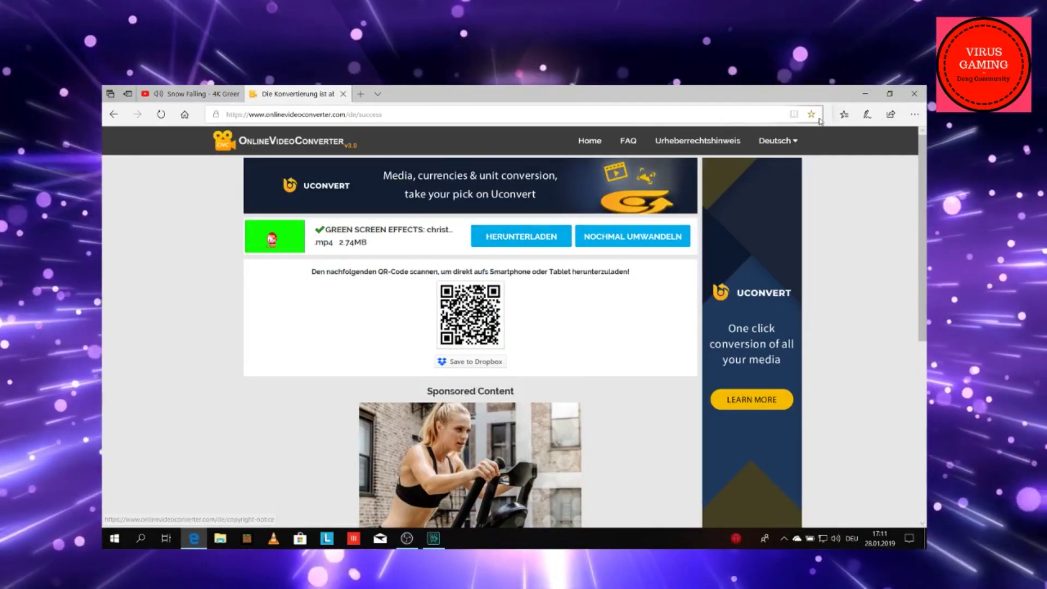
scroll(140, 358, down, 2)
scroll(136, 362, up, 2)
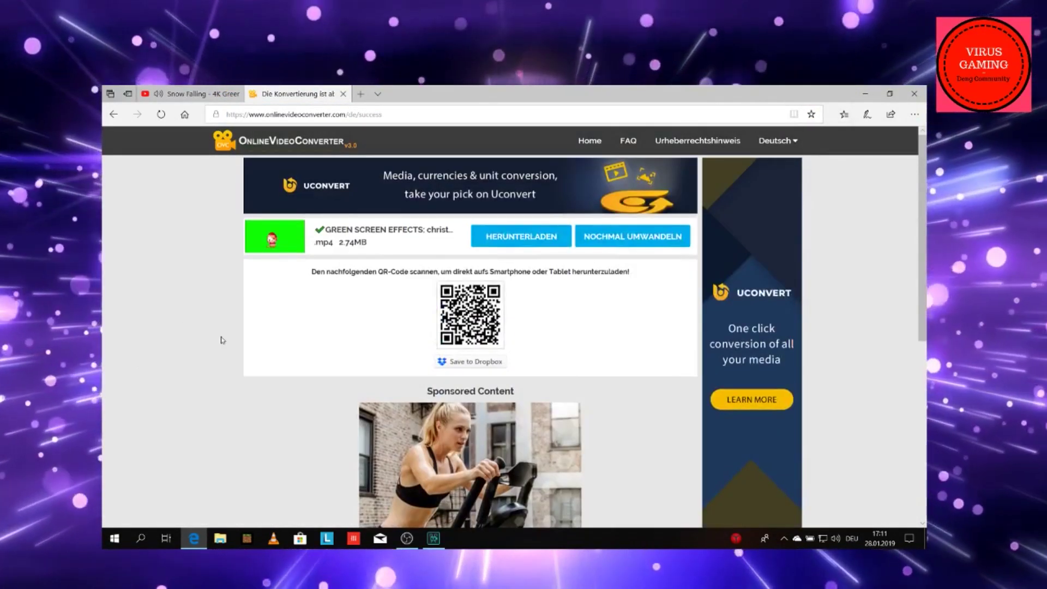
click(653, 237)
click(328, 341)
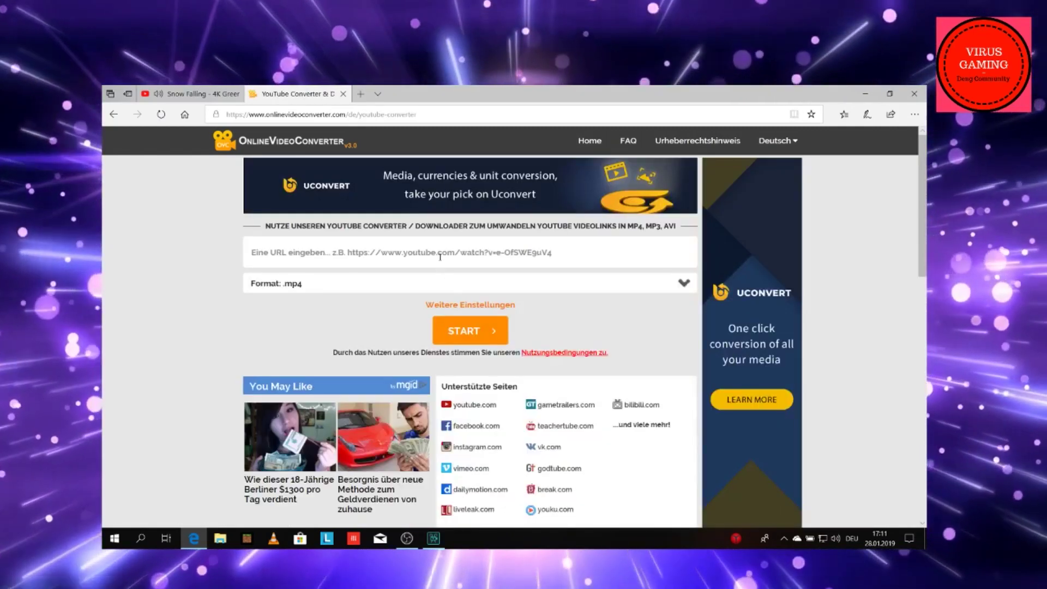
click(461, 308)
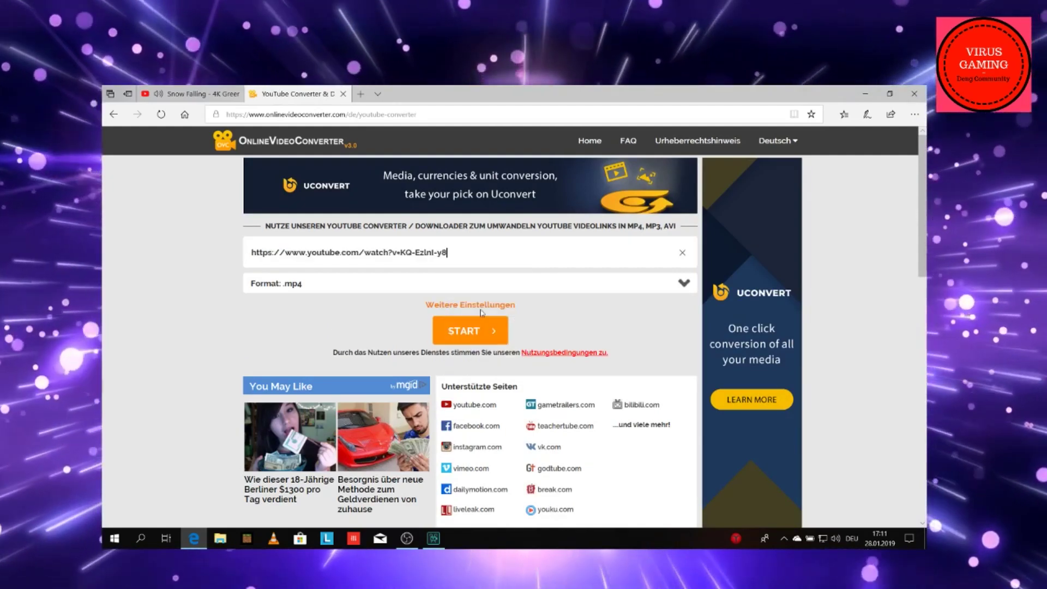
click(496, 332)
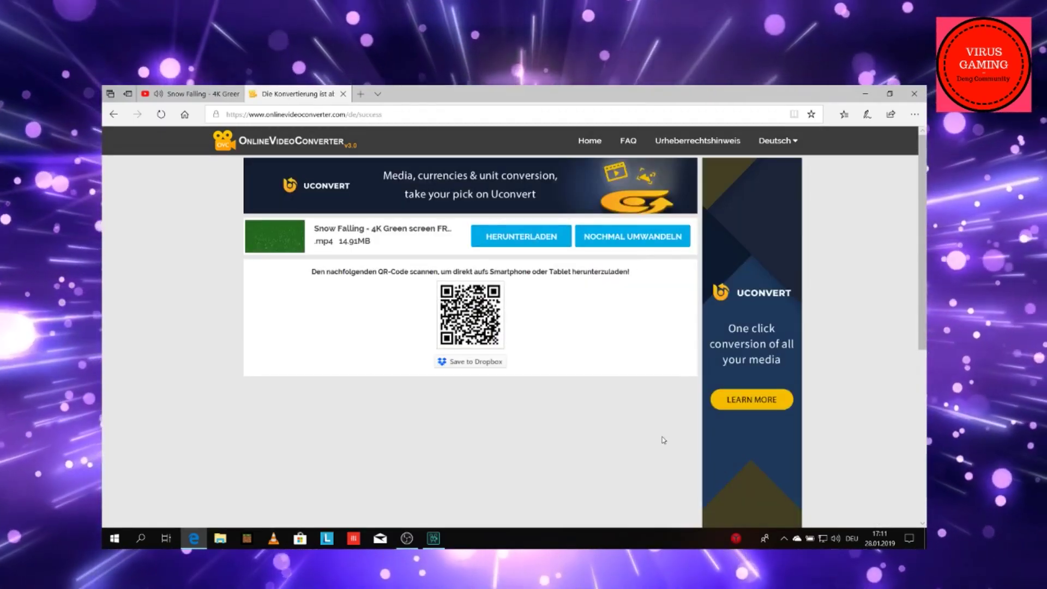
Download the converted snow video to the Desktop as "Snow Falling - 4K Green screen FREE DOWNLOAD".
click(542, 244)
click(665, 506)
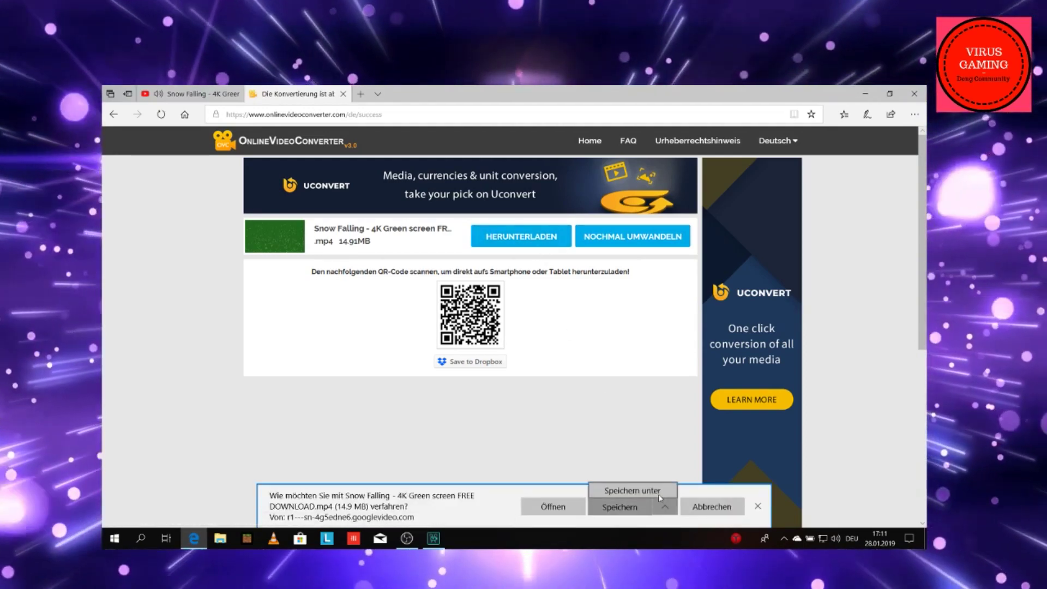
click(621, 487)
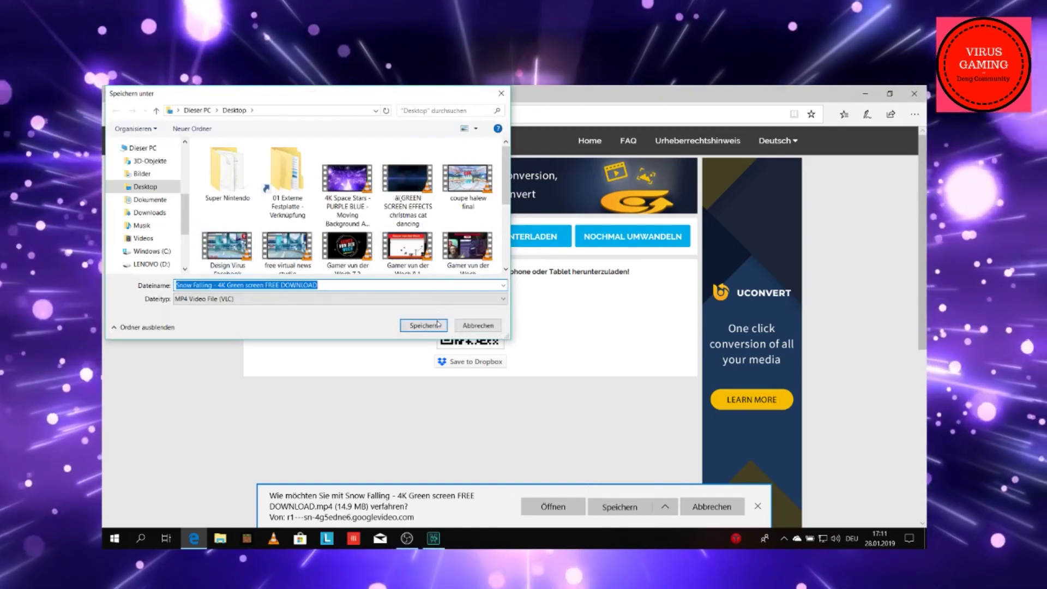
click(423, 325)
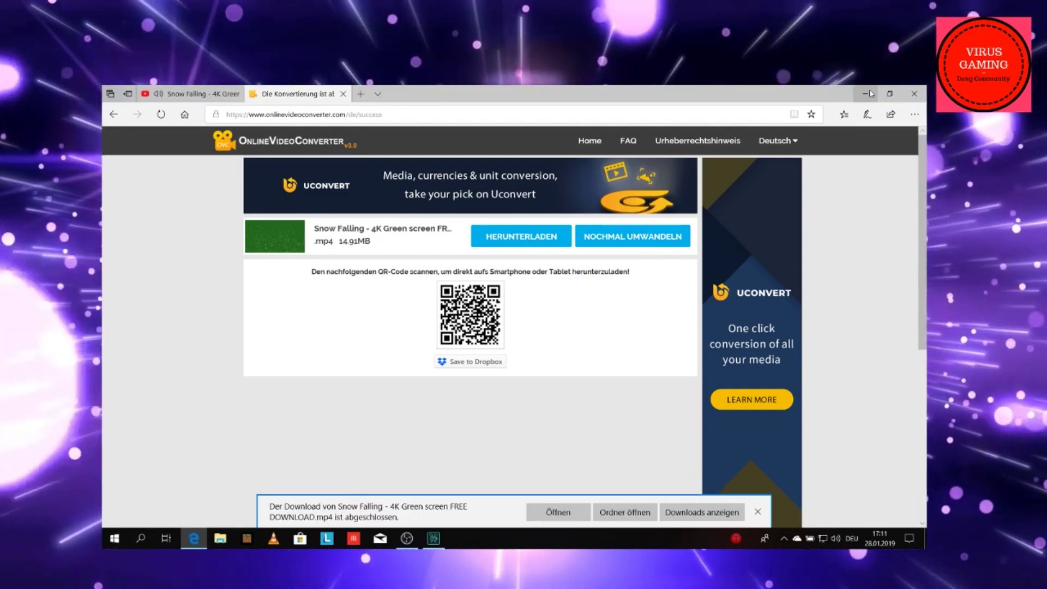
Switch back to Movavi Video Editor, add the snow video from the desktop as an overlay clip and delete its audio.
click(869, 94)
click(860, 94)
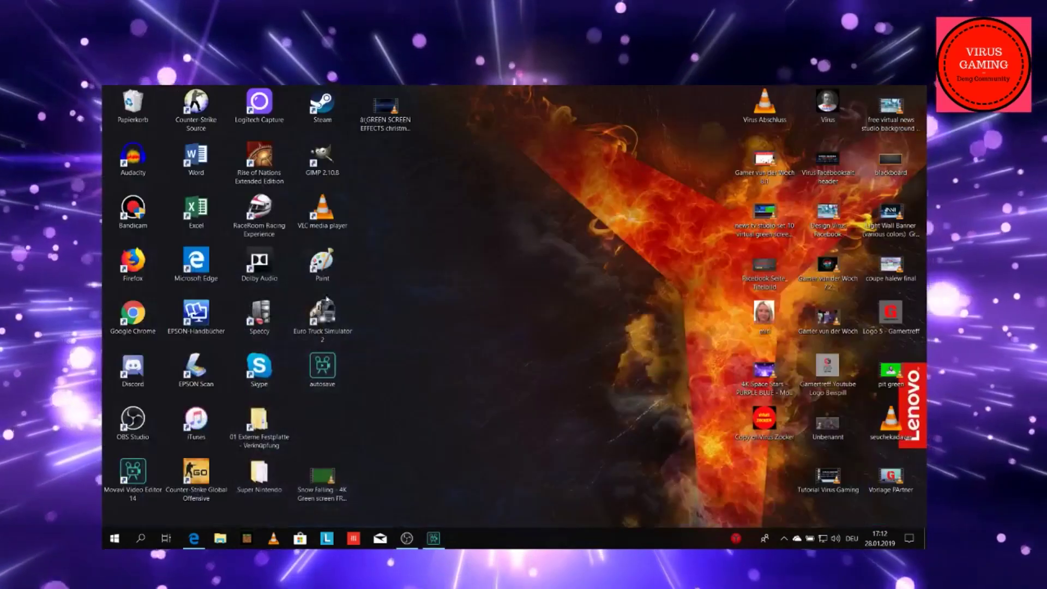
drag(322, 479, 152, 397)
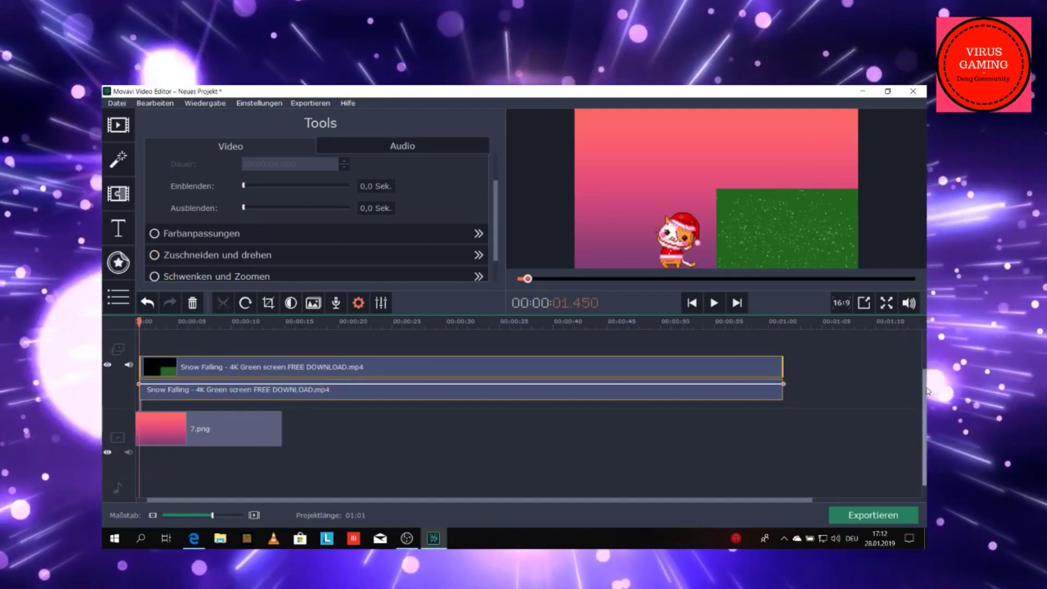
right_click(212, 446)
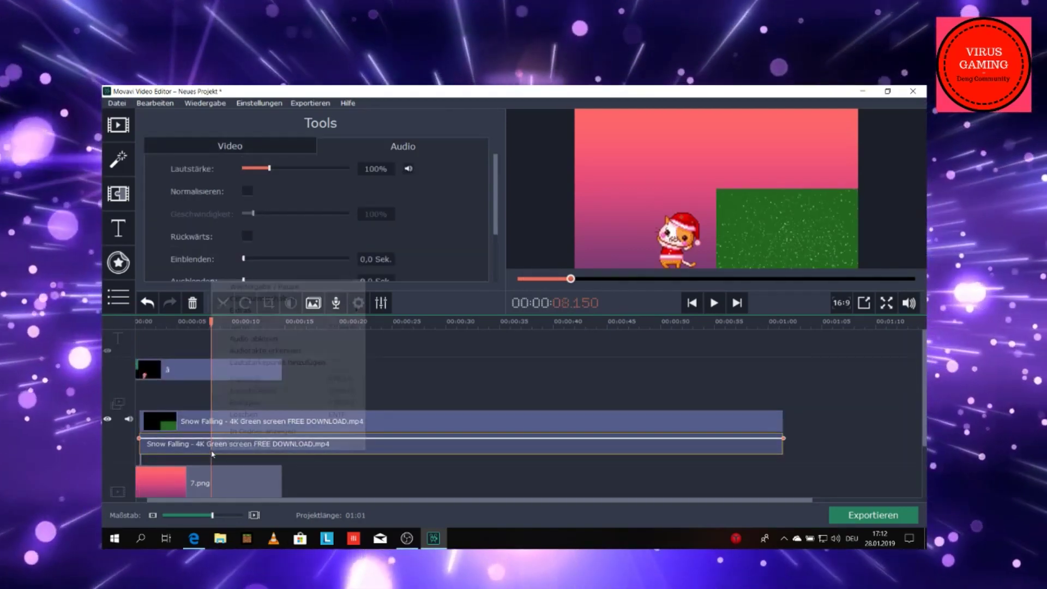
click(272, 415)
Arrange the overlay clips so the snow video starts at 0 on the upper track with the cat clip beneath it.
drag(181, 427, 138, 357)
click(153, 375)
drag(154, 401, 158, 431)
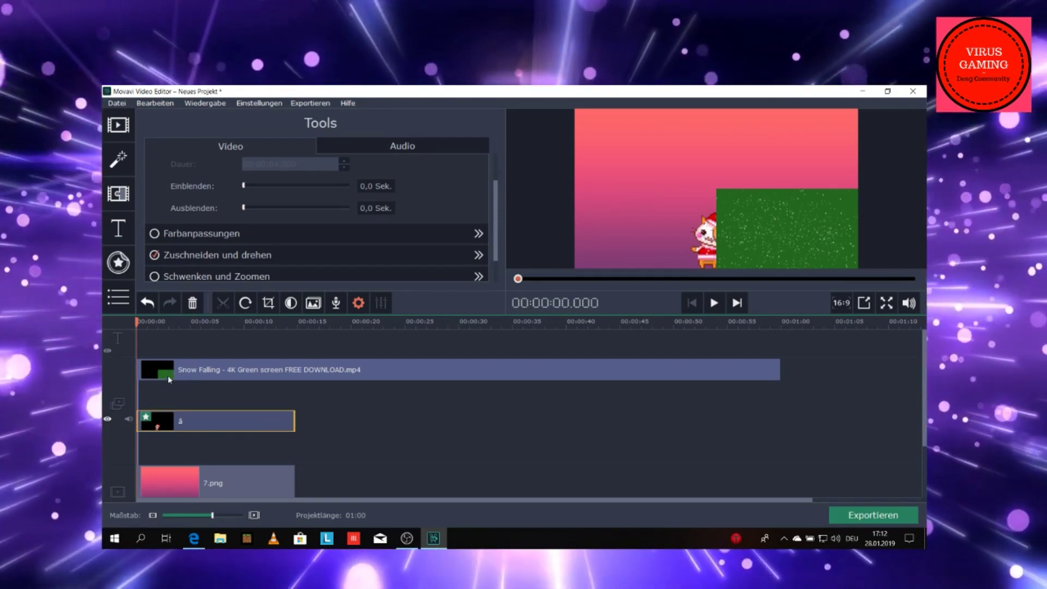
Enlarge the snow clip's picture-in-picture frame to cover the whole background and open its Chroma-Key settings.
click(169, 380)
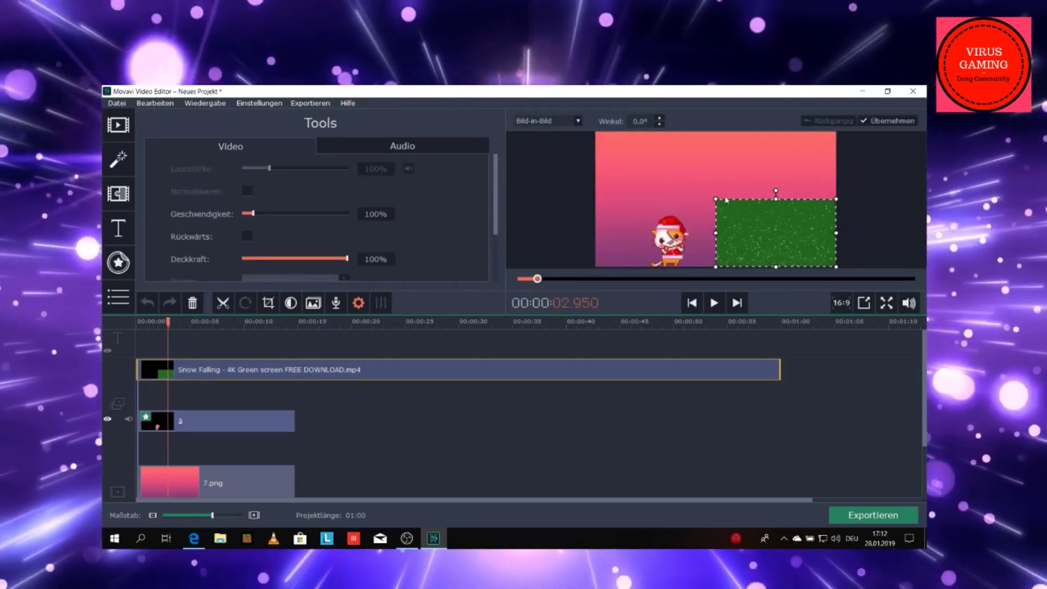
drag(715, 199, 584, 146)
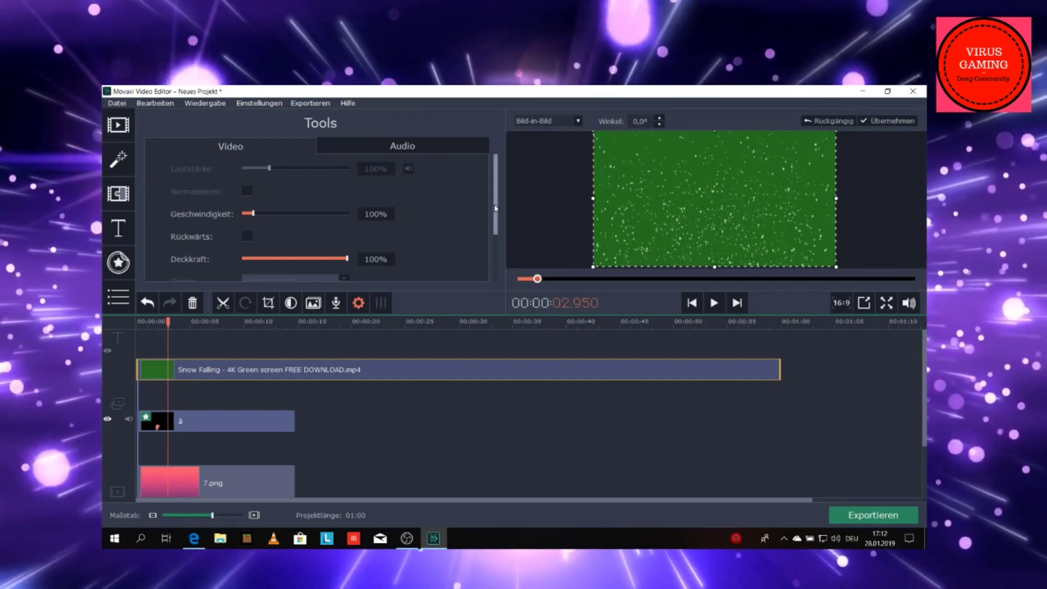
drag(495, 208, 489, 269)
click(212, 250)
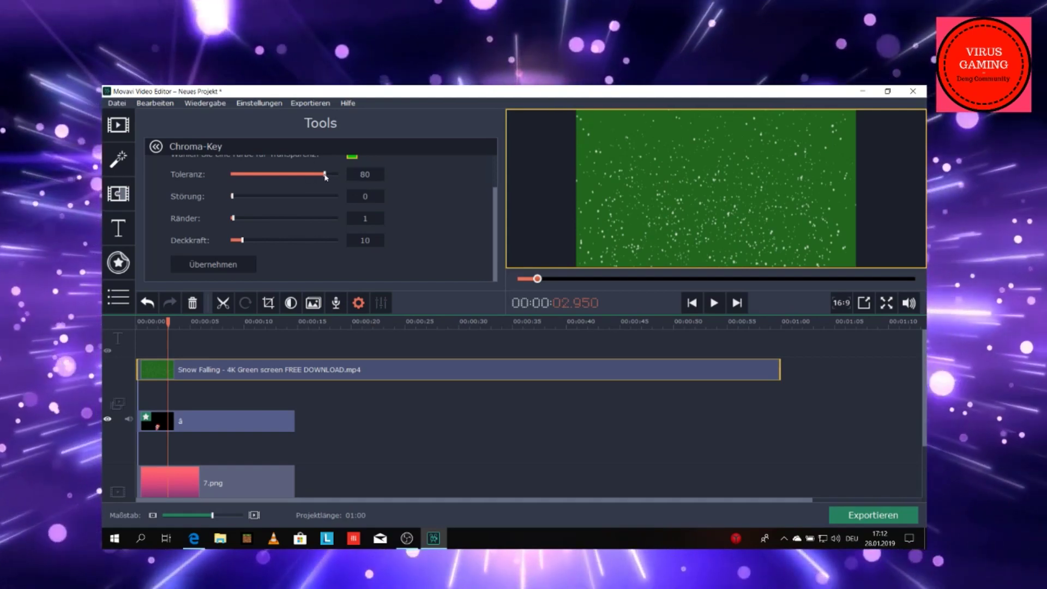
Key out the snow clip's green with Toleranz 90, Ränder 0 and Deckkraft 18, and apply the settings.
drag(325, 177, 328, 177)
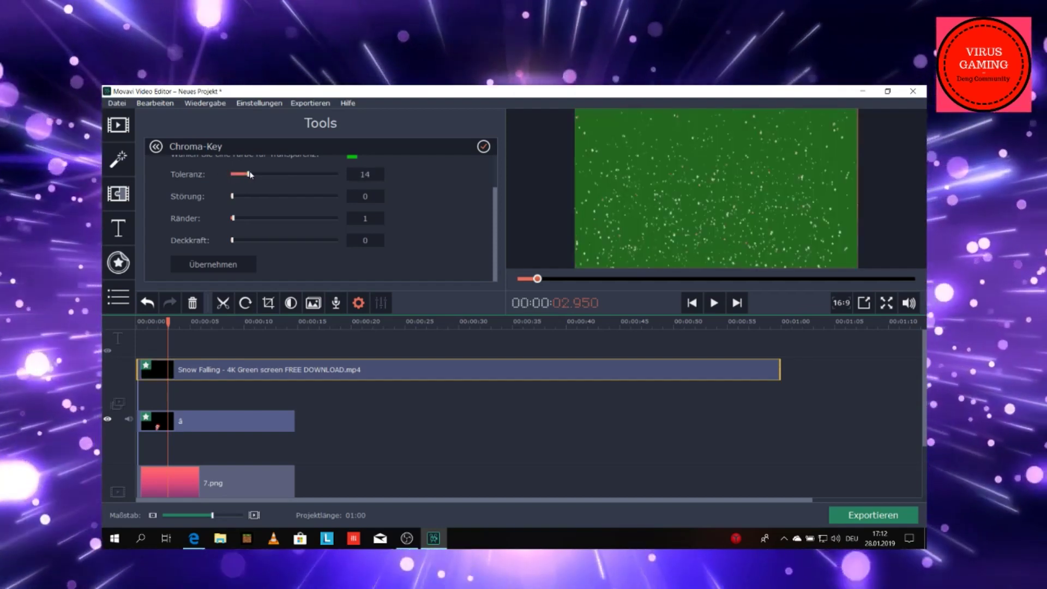
drag(248, 174, 319, 174)
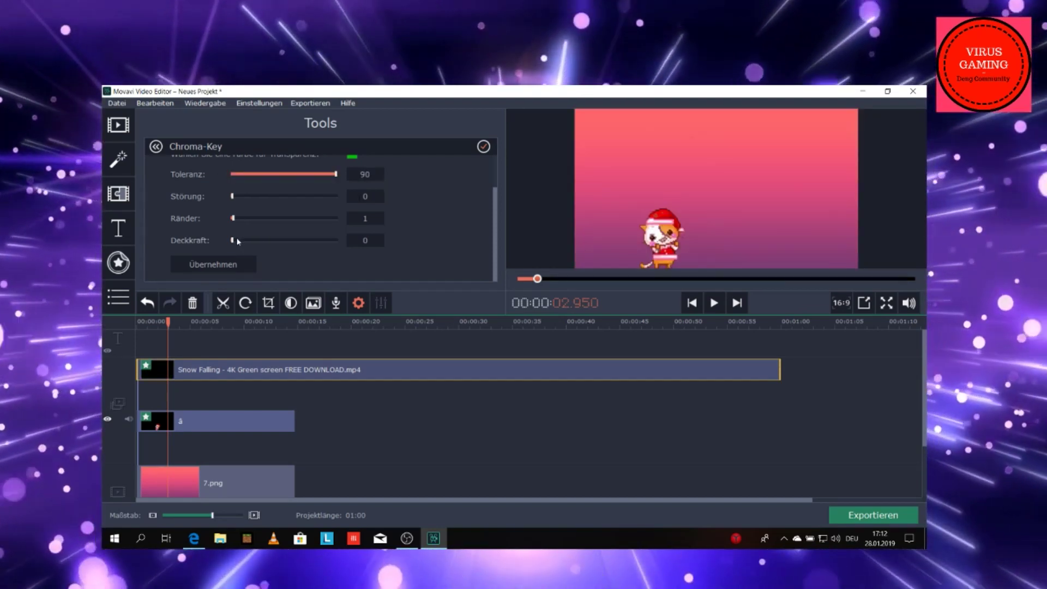
drag(232, 242, 246, 242)
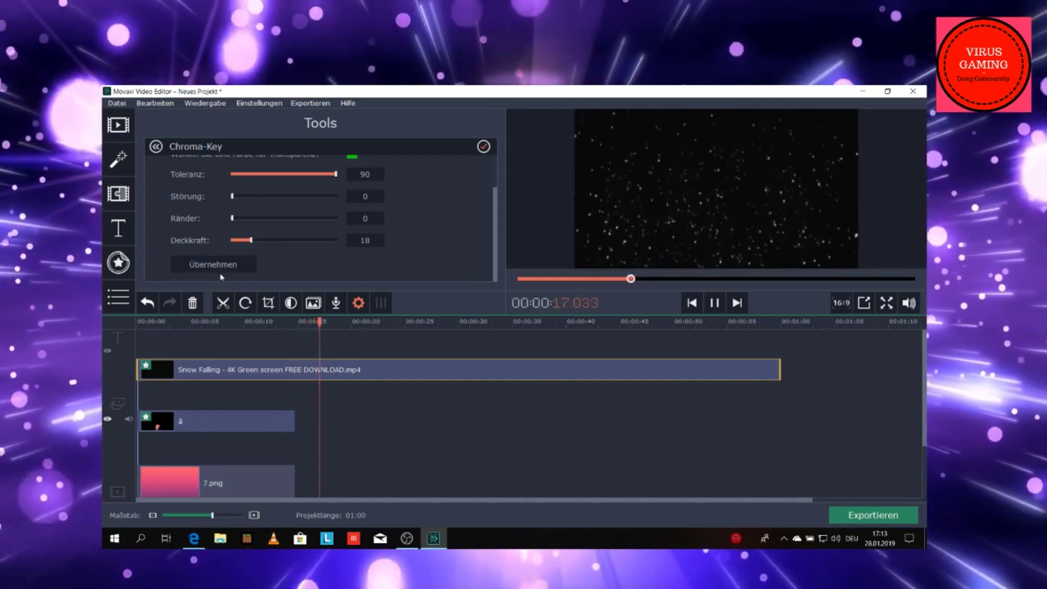
click(219, 269)
Shorten the snow clip so it ends together with the cat and background clips, and play back part of the composite.
click(467, 429)
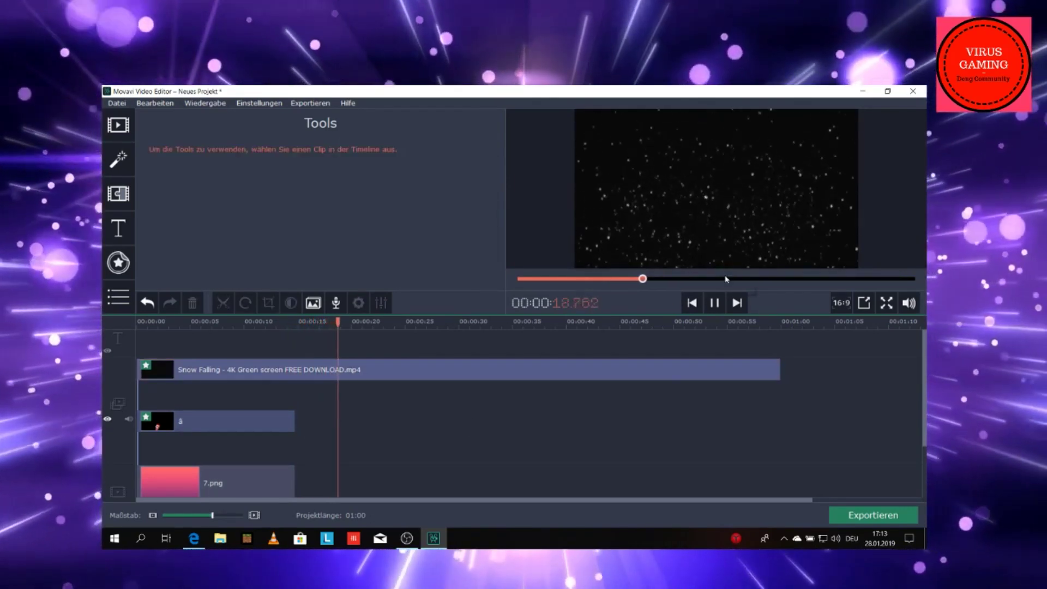
click(715, 302)
click(756, 372)
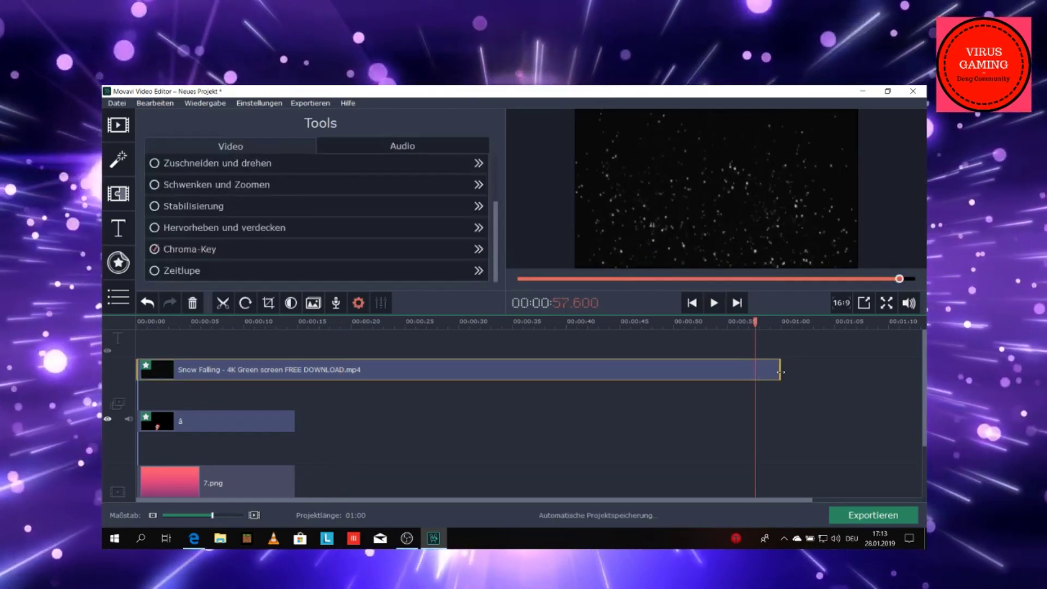
drag(781, 372, 296, 352)
drag(916, 279, 423, 267)
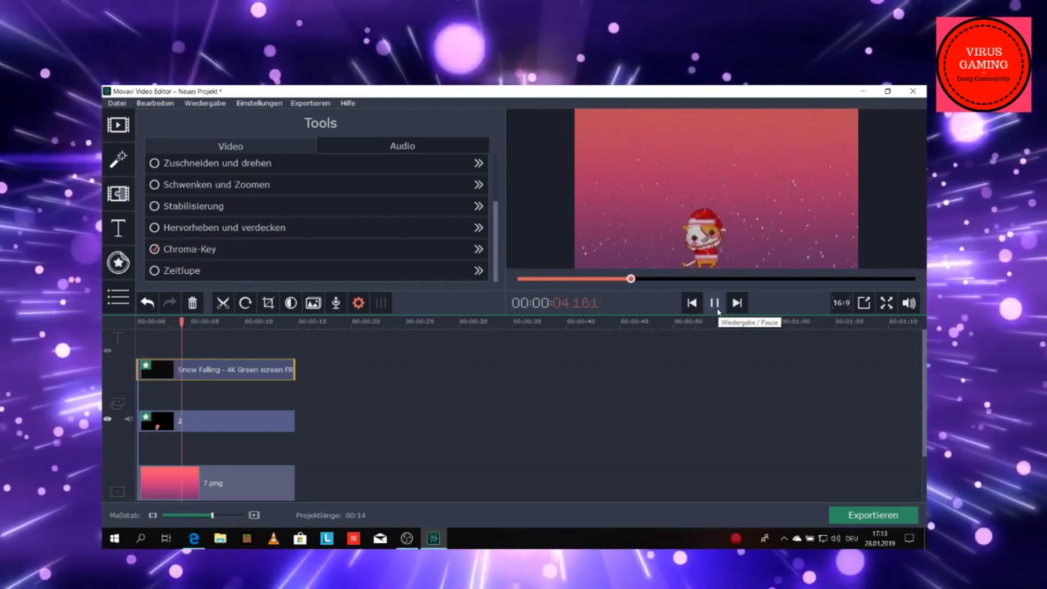
click(716, 308)
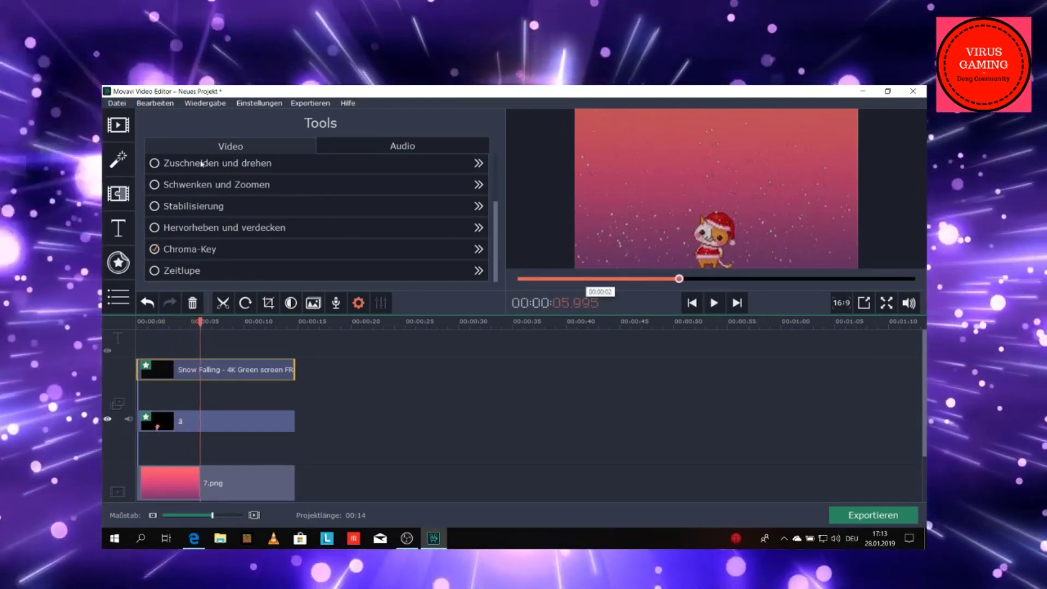
Add a Schleife 2 title at the start of the title track and set its main text to "Intro".
click(119, 225)
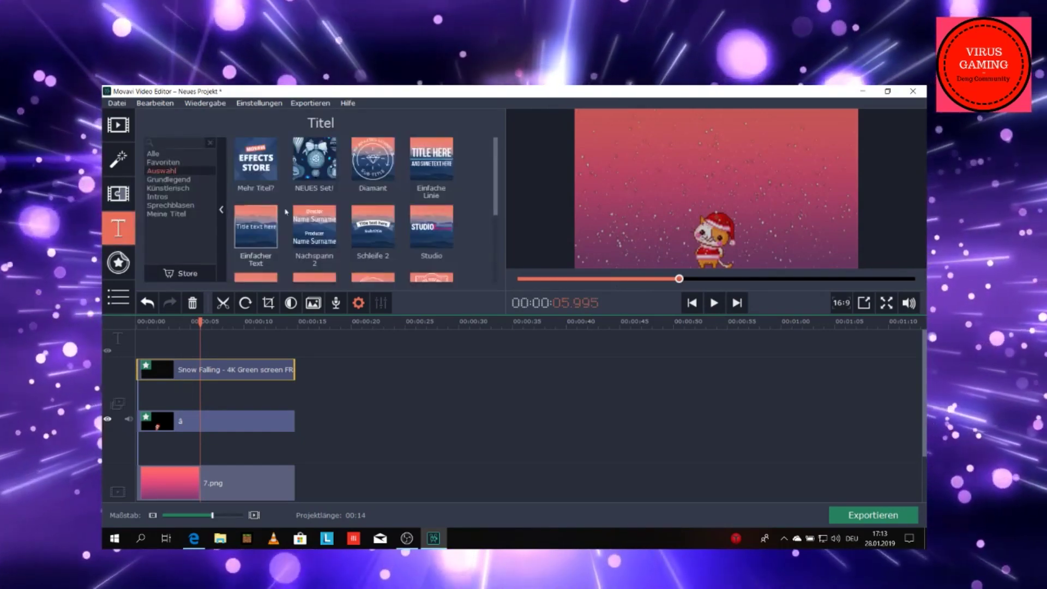
drag(372, 225, 140, 337)
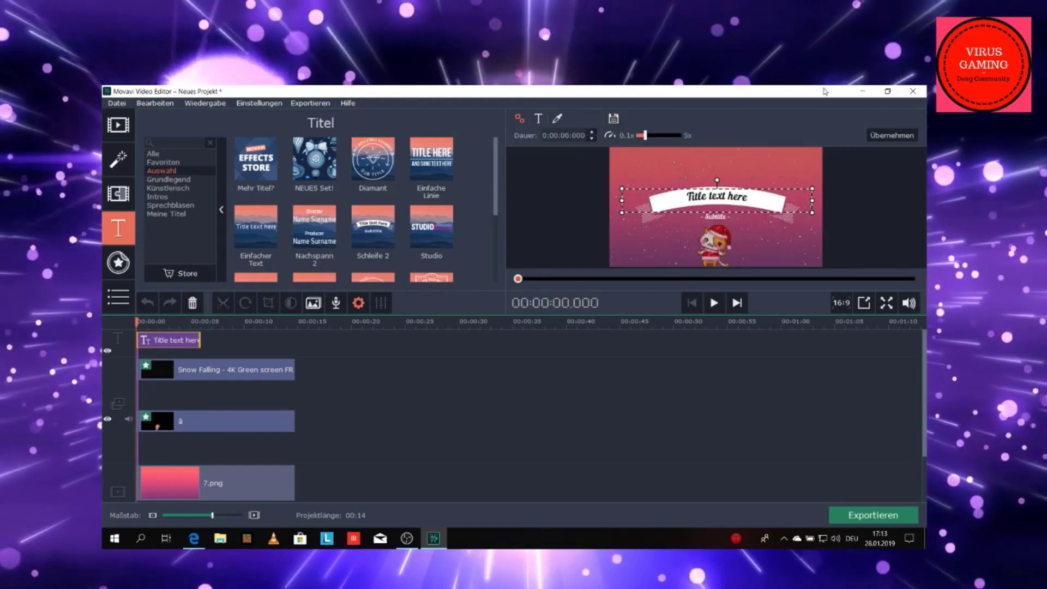
double_click(718, 197)
text(Intr)
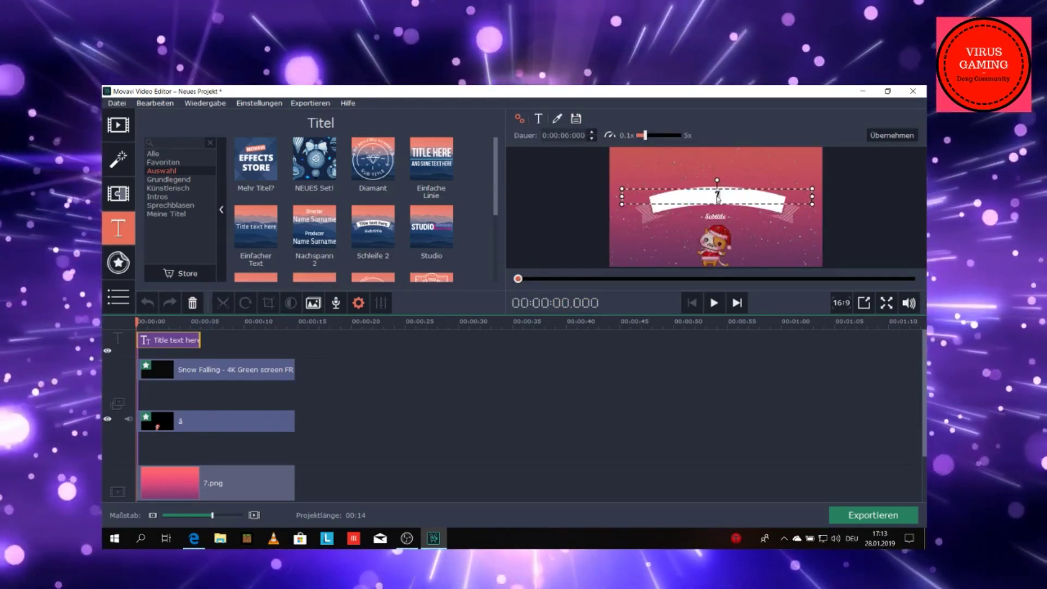
text(o)
Replace the title's subtitle text with "Tutorial" and apply the title changes.
click(716, 217)
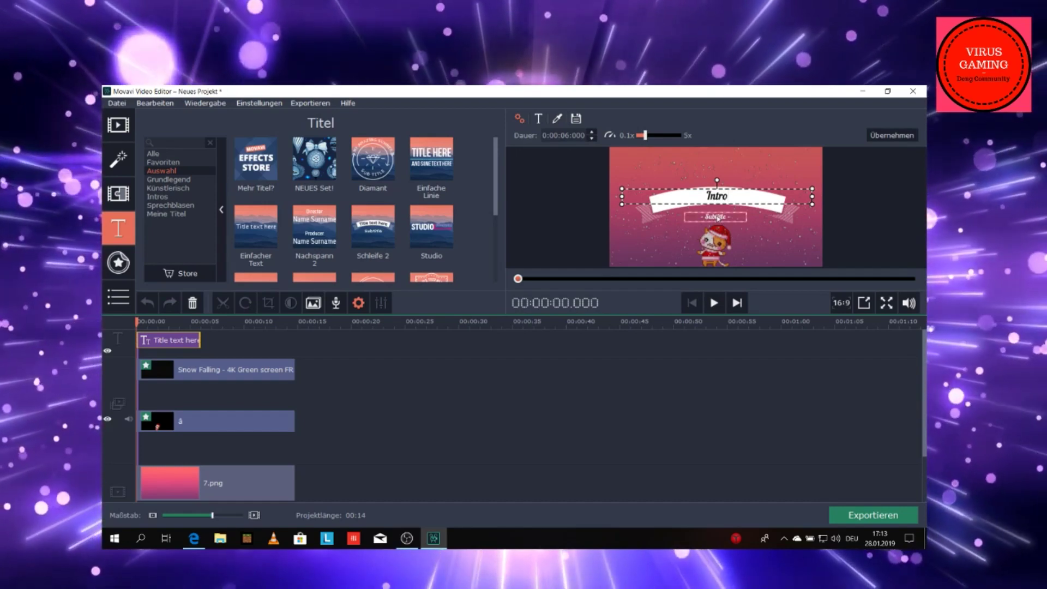
double_click(717, 218)
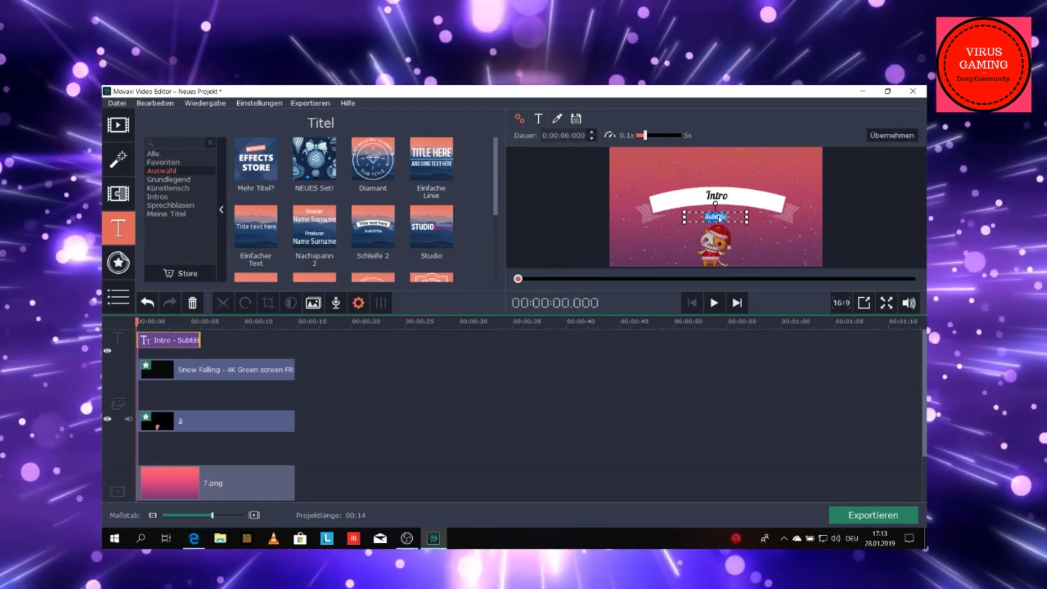
text(Tutorial)
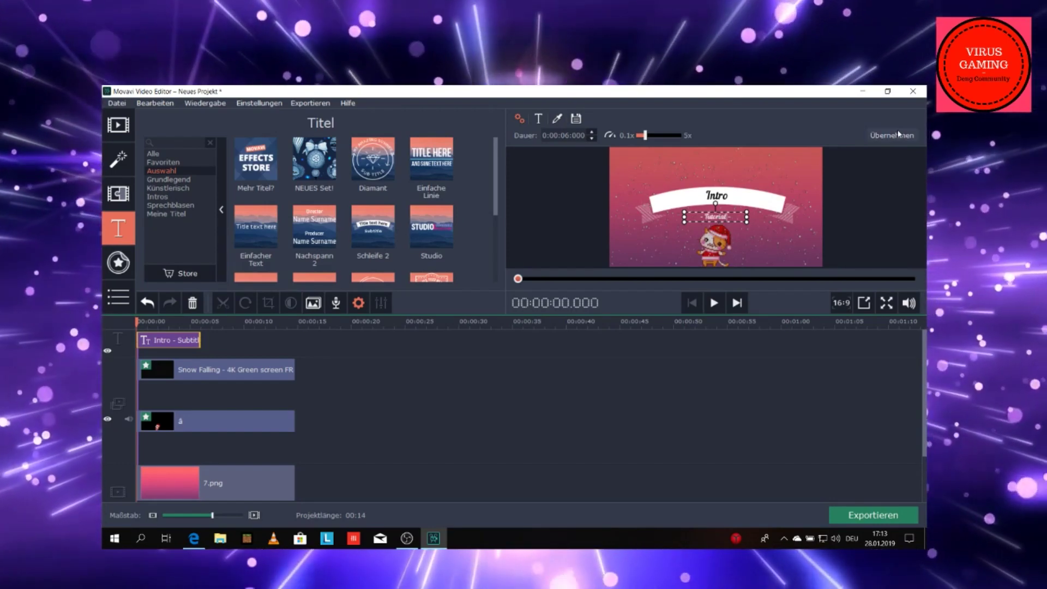
click(897, 137)
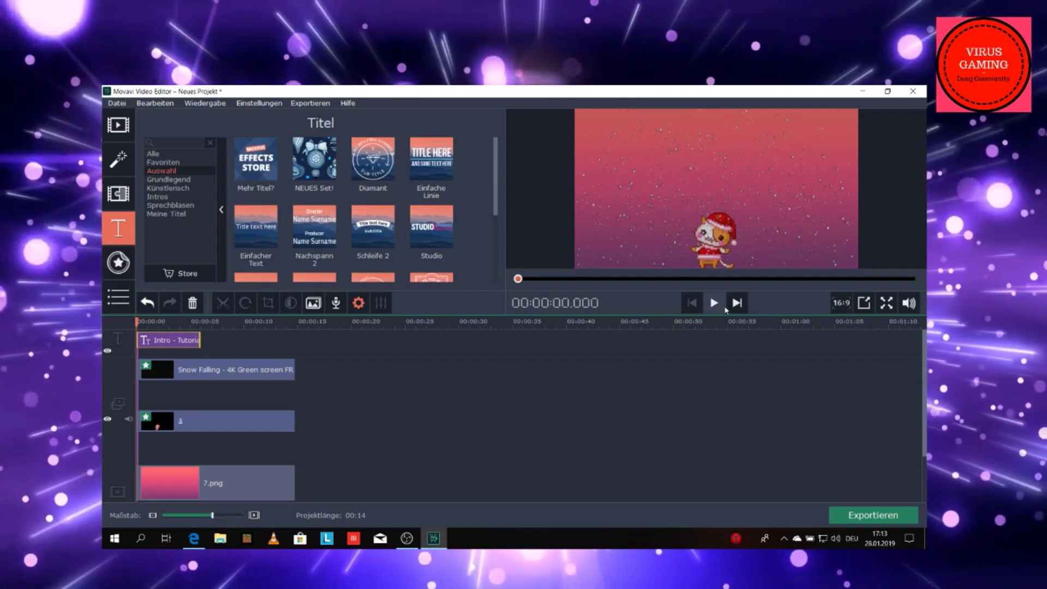
Preview the title animation, move the whole title higher in the frame above the cat, and apply the change.
click(713, 304)
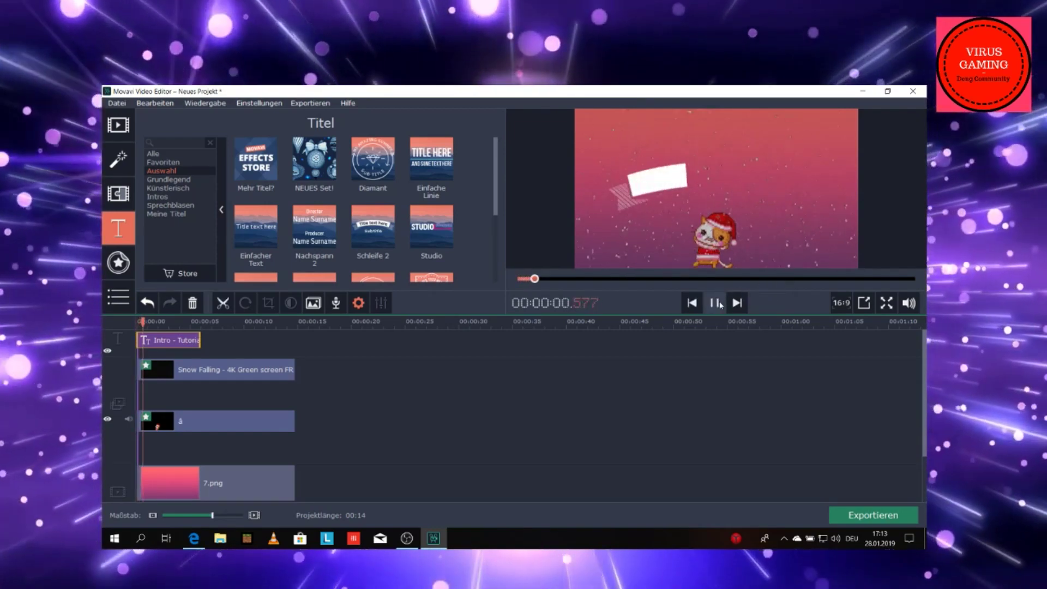
click(748, 233)
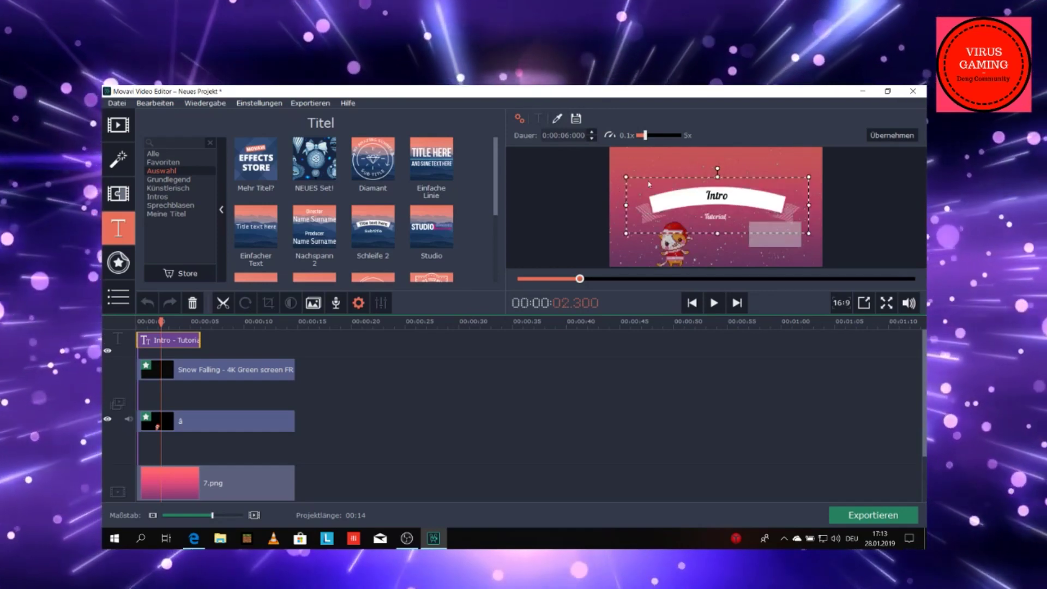
drag(707, 181, 725, 173)
click(892, 136)
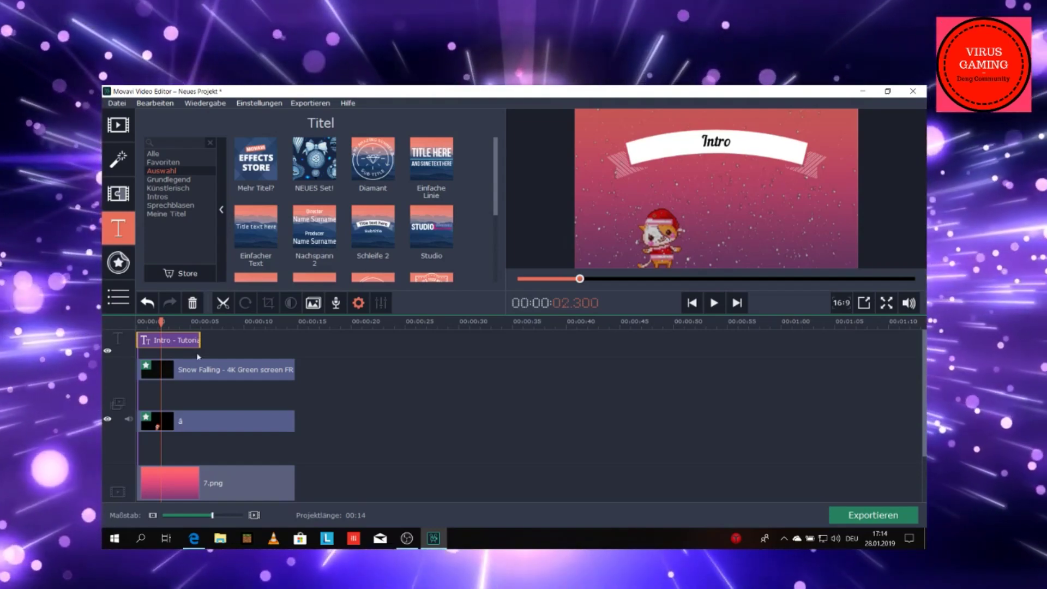
Lengthen the title clip and position it to run from about 1.5 to 9 seconds, then check it in playback.
mouse_move(200, 341)
mouse_down()
mouse_move(294, 340)
mouse_move(220, 340)
mouse_up()
drag(151, 341, 136, 325)
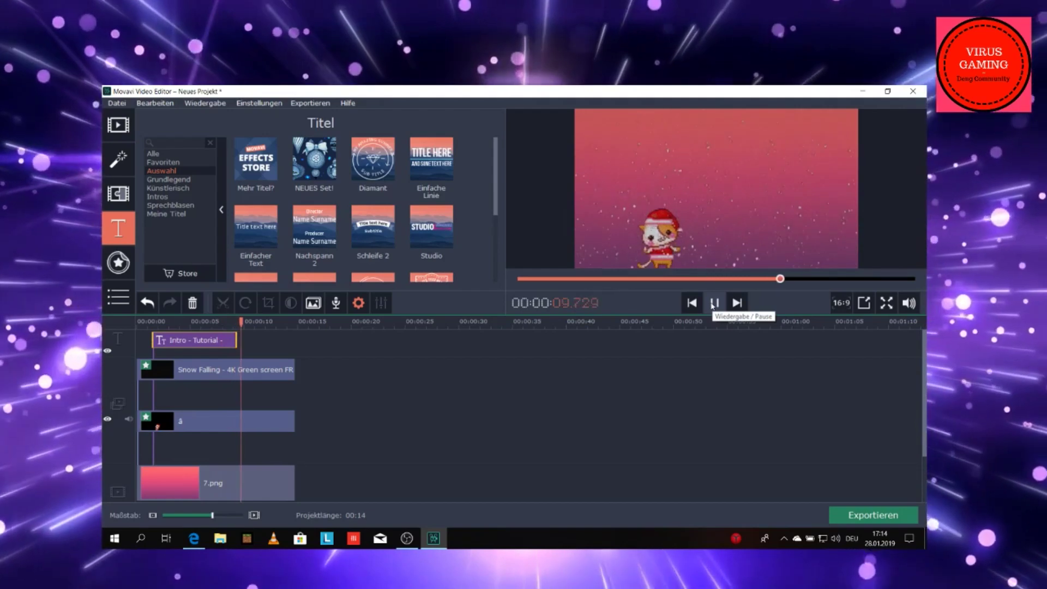
click(712, 304)
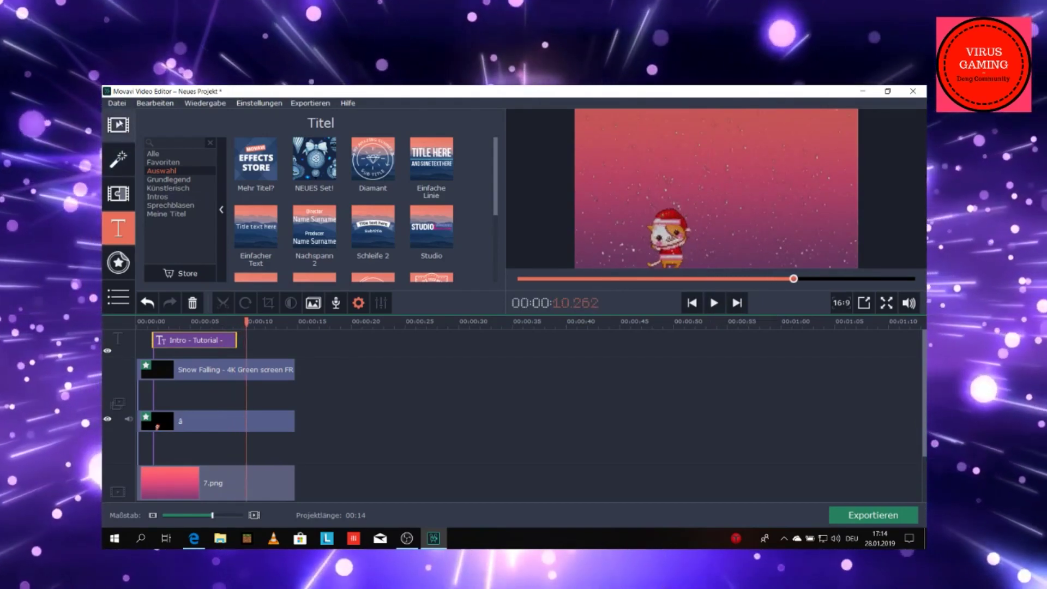
Browse the built-in music collection and preview the Lustiges track.
click(127, 134)
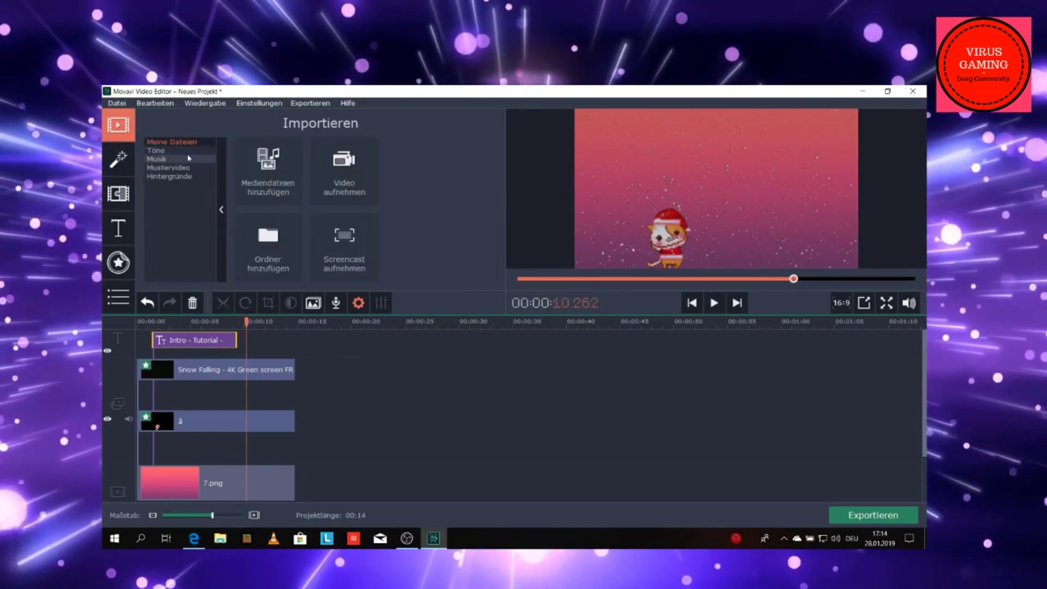
click(189, 159)
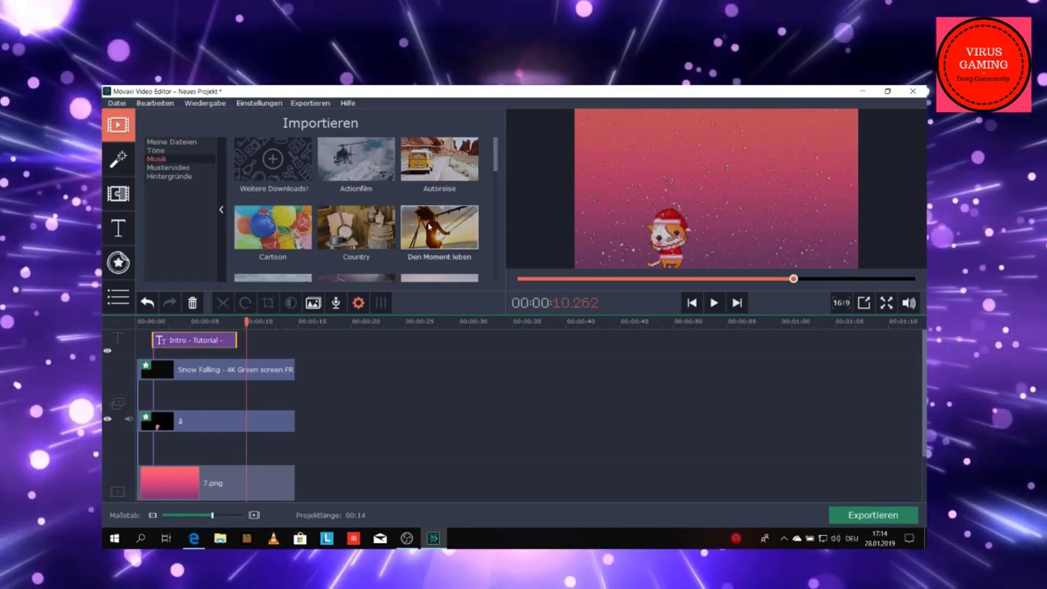
scroll(426, 230, down, 2)
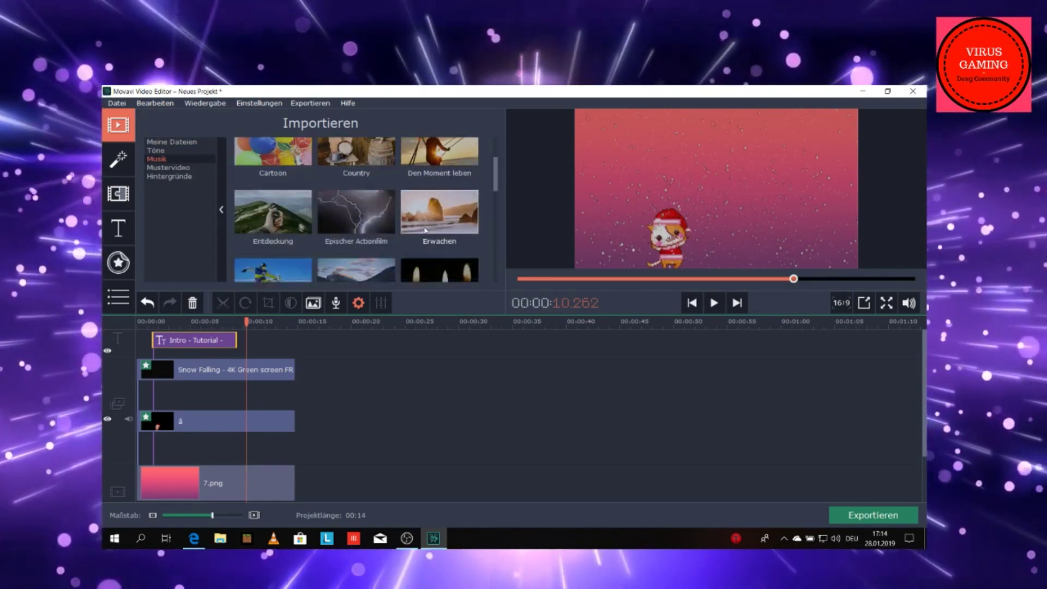
scroll(431, 227, down, 5)
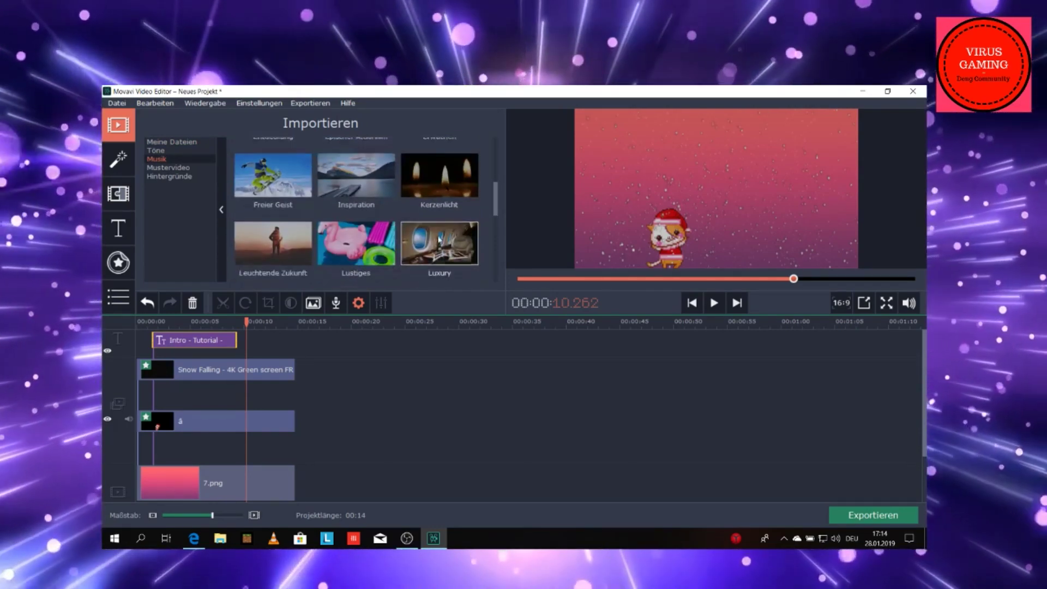
click(382, 196)
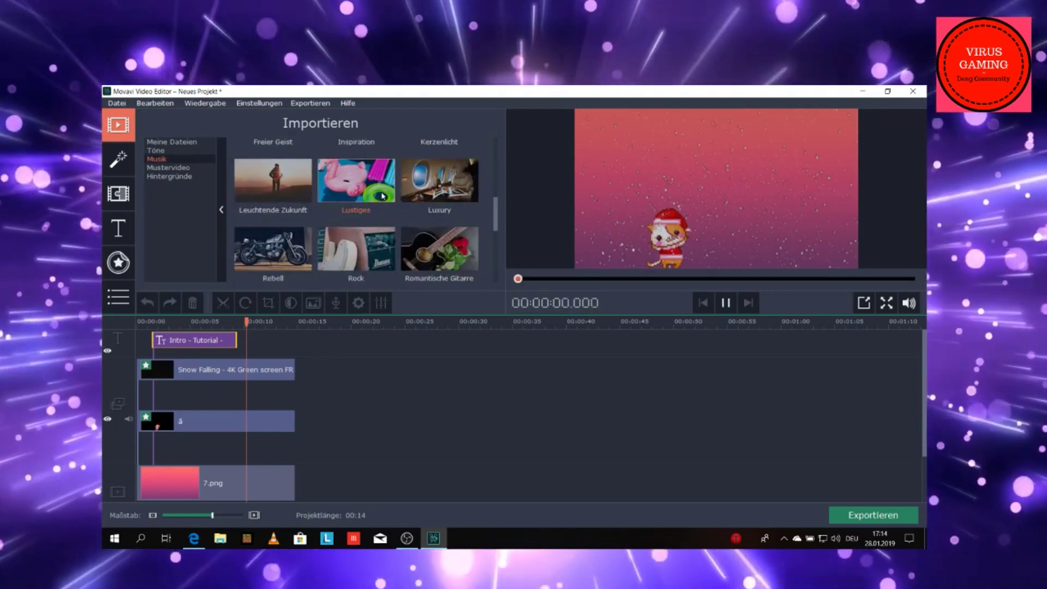
Preview the Weihnachten music and add it to the audio track at the start of the project.
scroll(376, 216, down, 1)
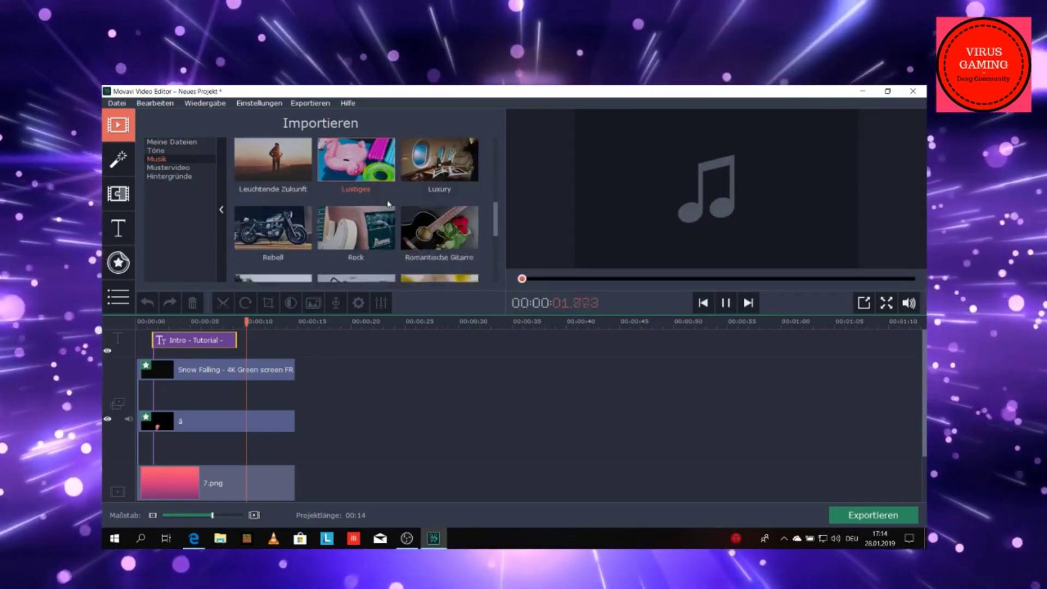
scroll(375, 220, down, 1)
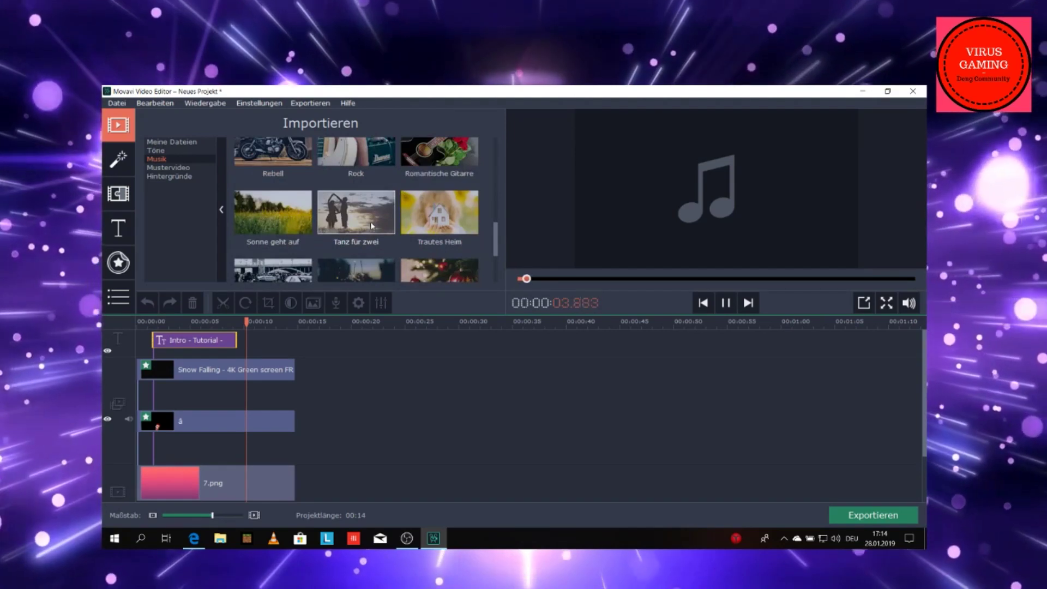
scroll(372, 226, down, 1)
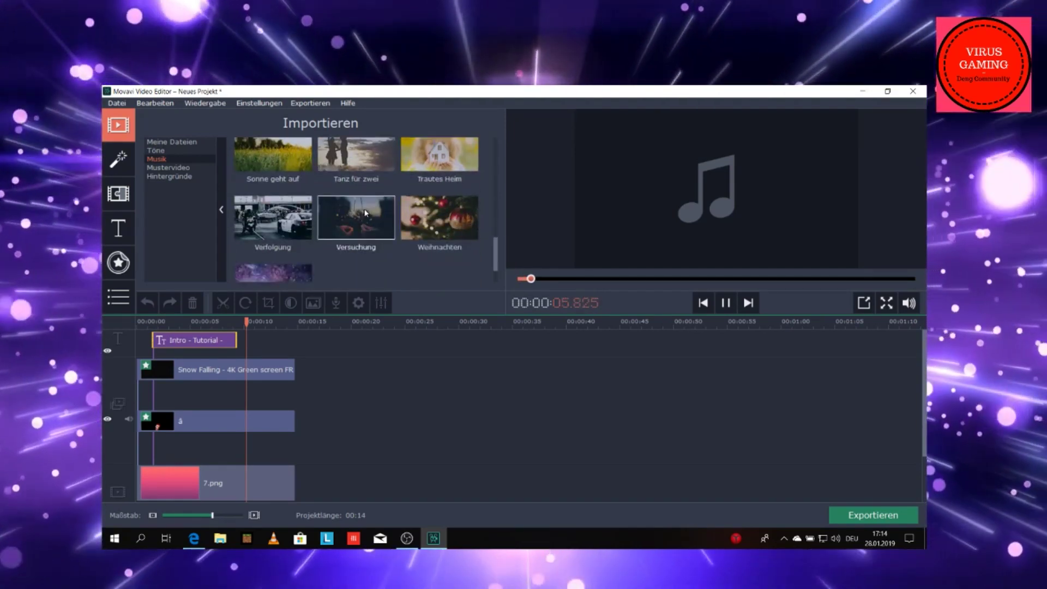
click(440, 213)
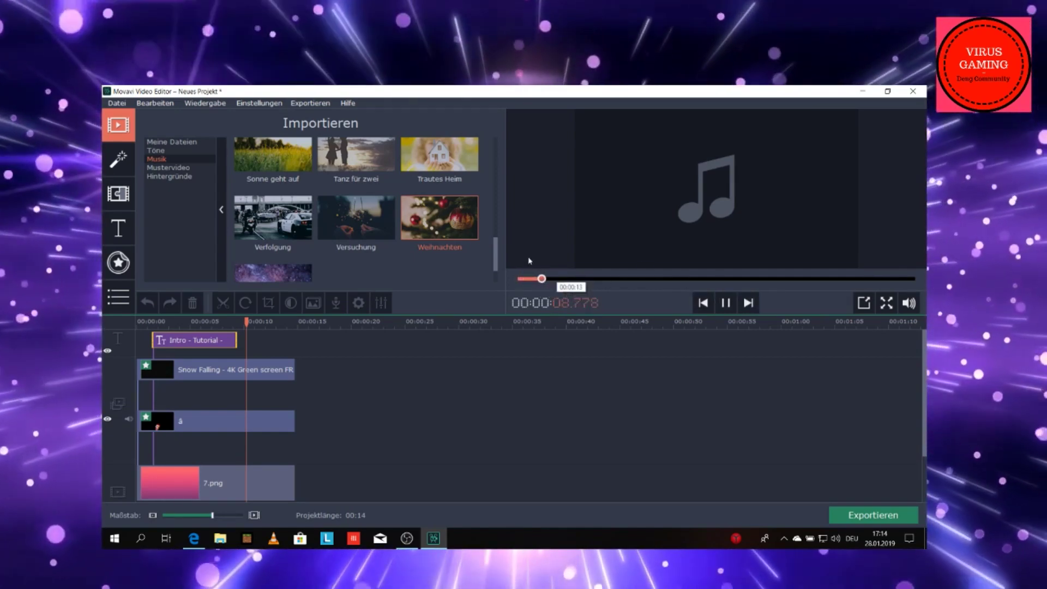
drag(439, 218, 145, 491)
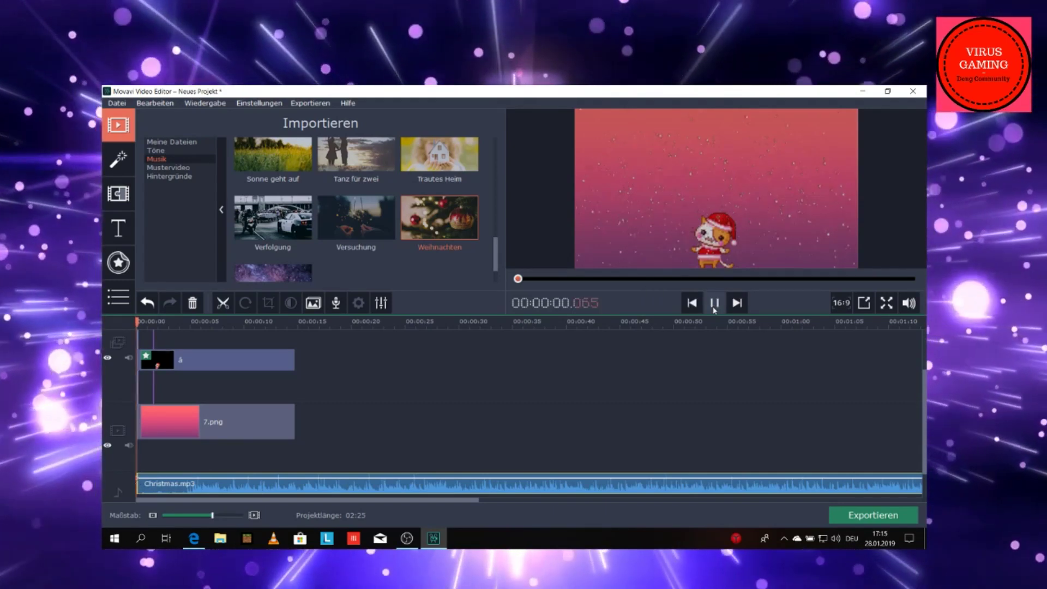
Trim about 4 seconds from the beginning of Christmas.mp3, keeping it at the project start, and listen to the result.
click(714, 303)
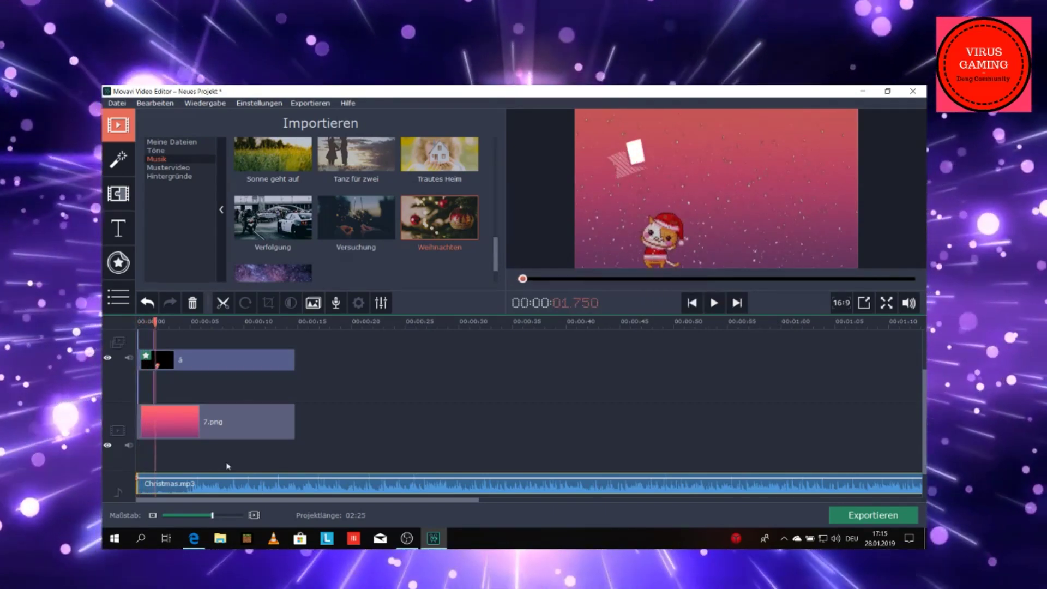
drag(136, 492, 173, 489)
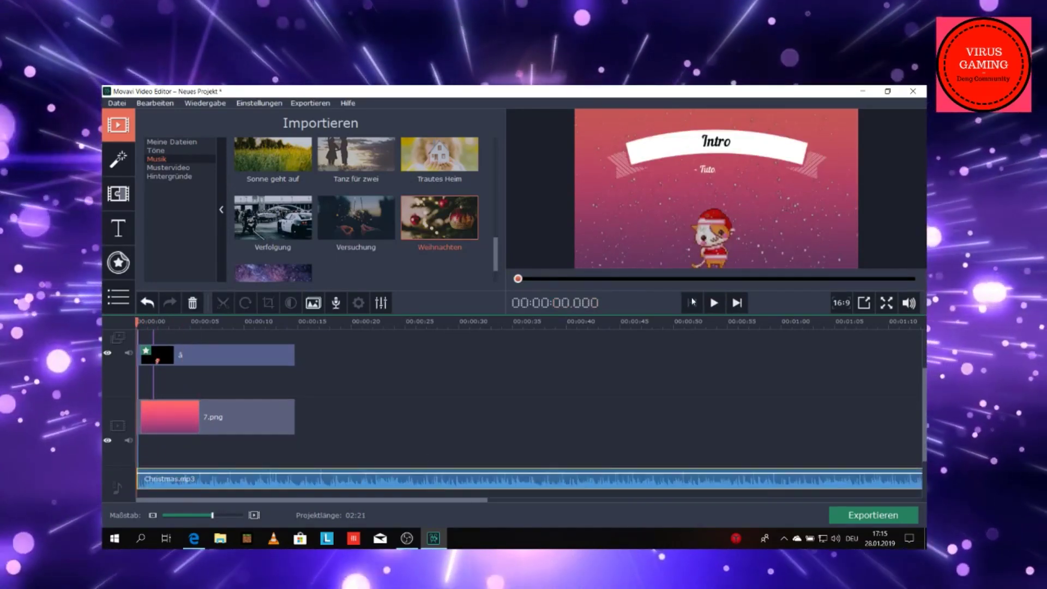
click(714, 304)
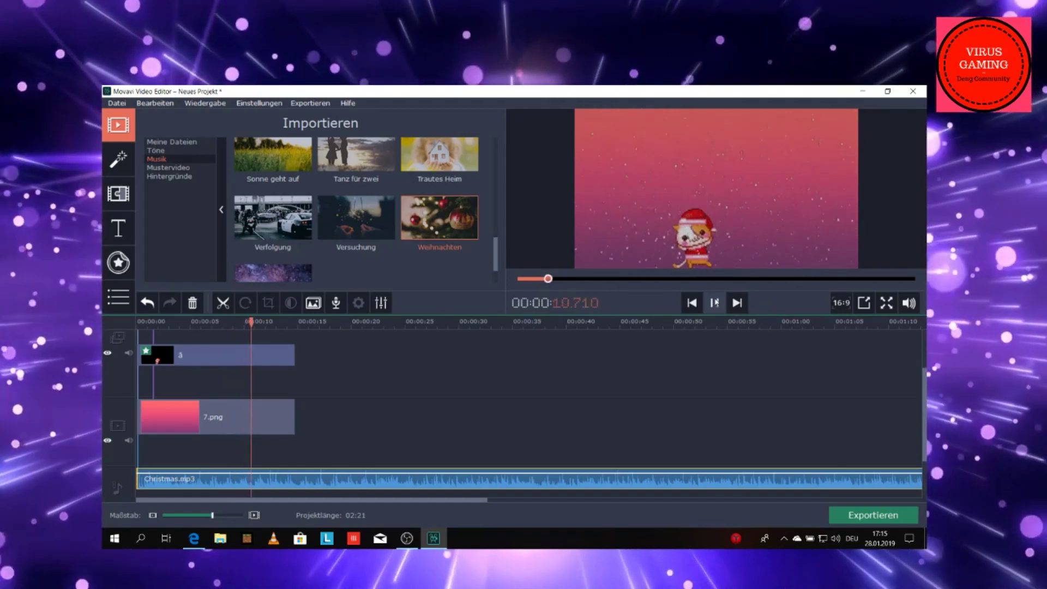
key(space)
Split Christmas.mp3 at the end of the background clip, delete the remaining part, and play the project from the start.
double_click(296, 479)
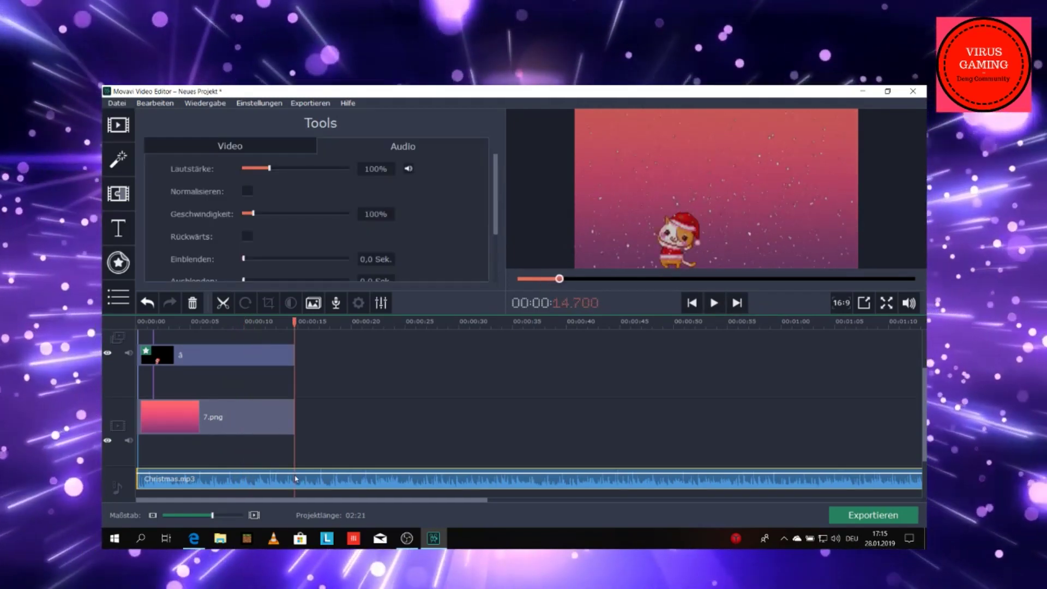
click(223, 304)
click(348, 484)
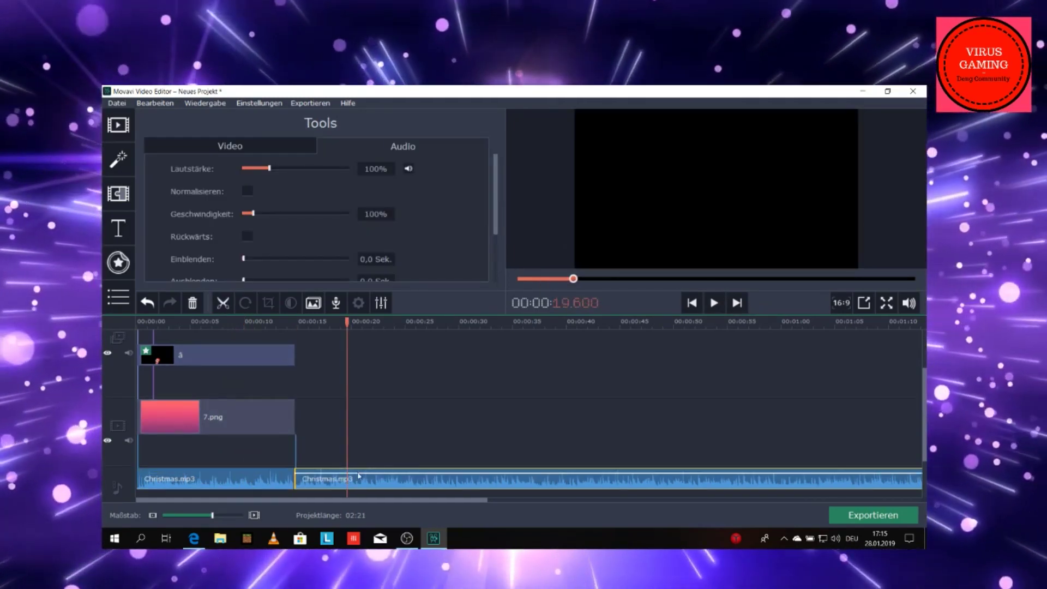
click(366, 485)
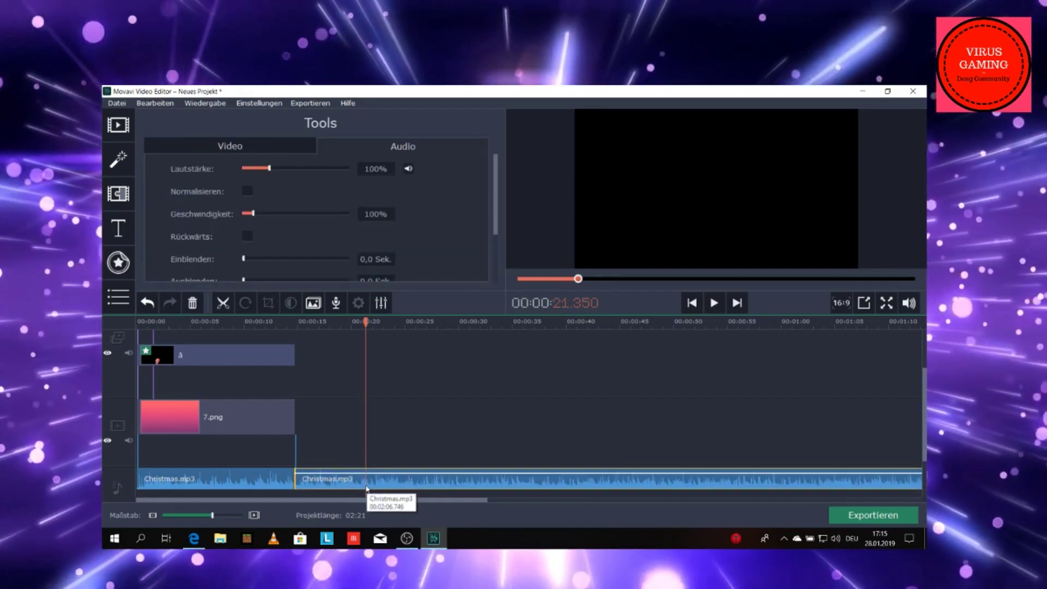
key(Delete)
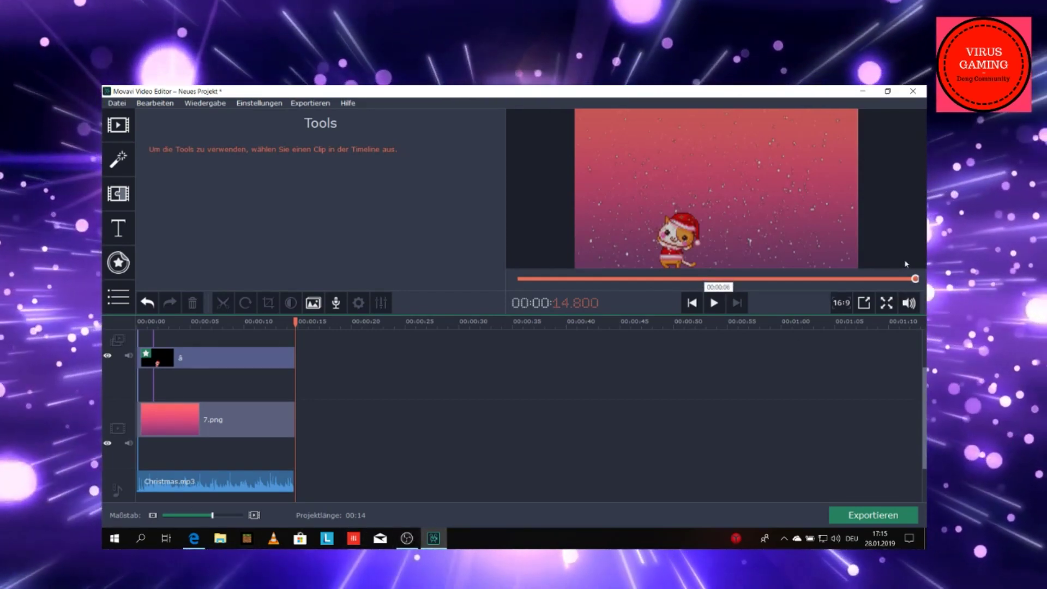
drag(916, 279, 518, 279)
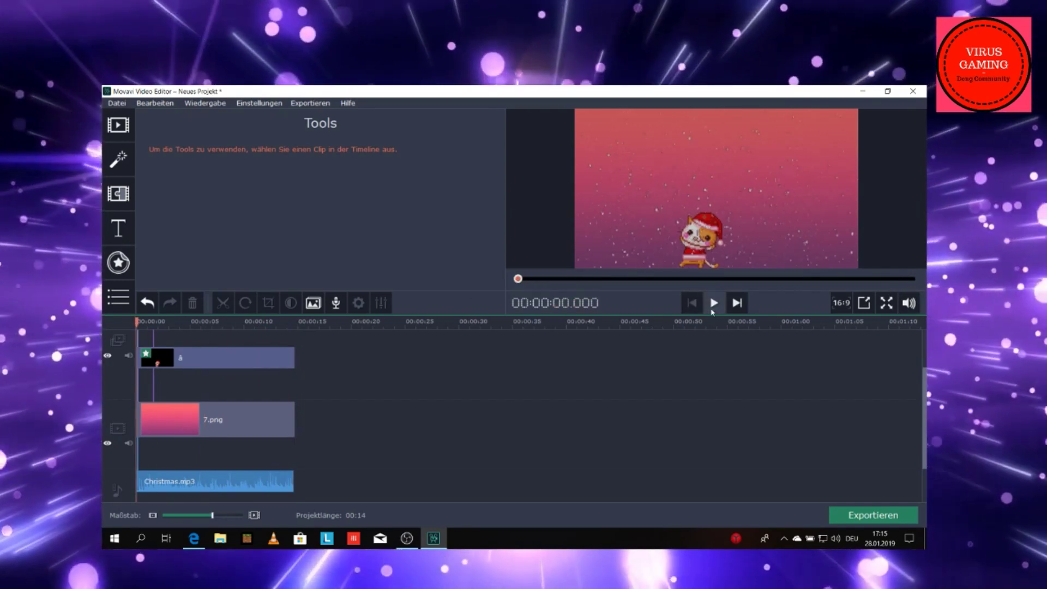
click(714, 303)
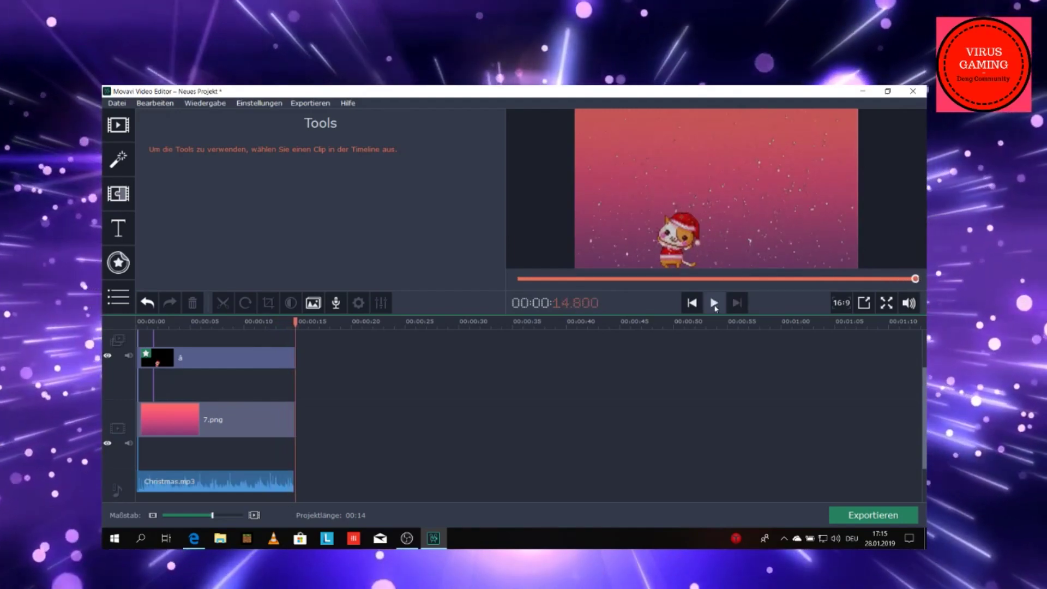
Give Christmas.mp3 a 3.0-second fade-out and listen to the end of the track.
click(288, 486)
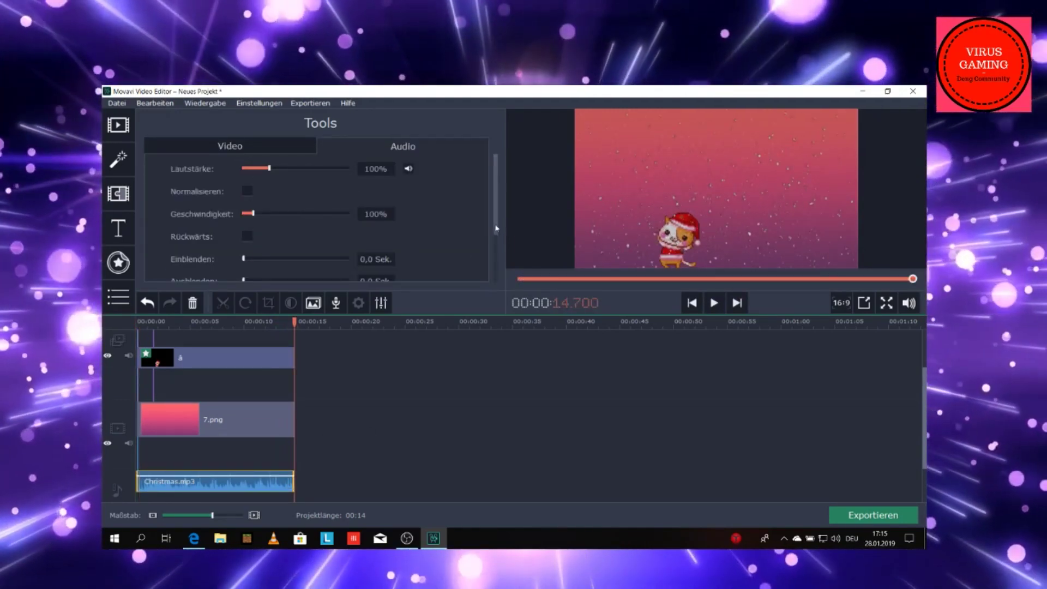
drag(496, 224, 494, 246)
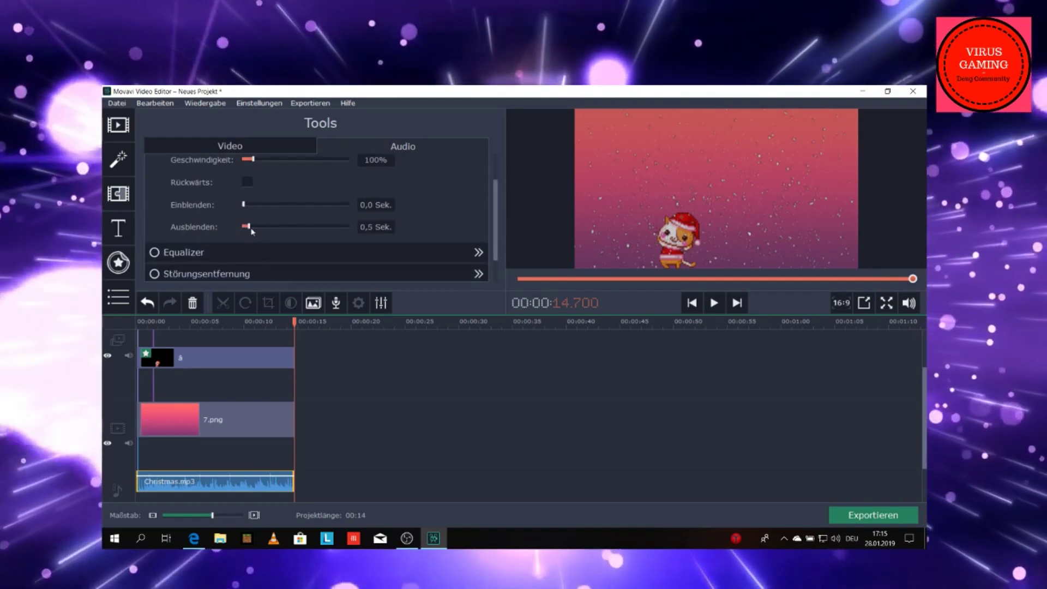
drag(251, 229, 256, 230)
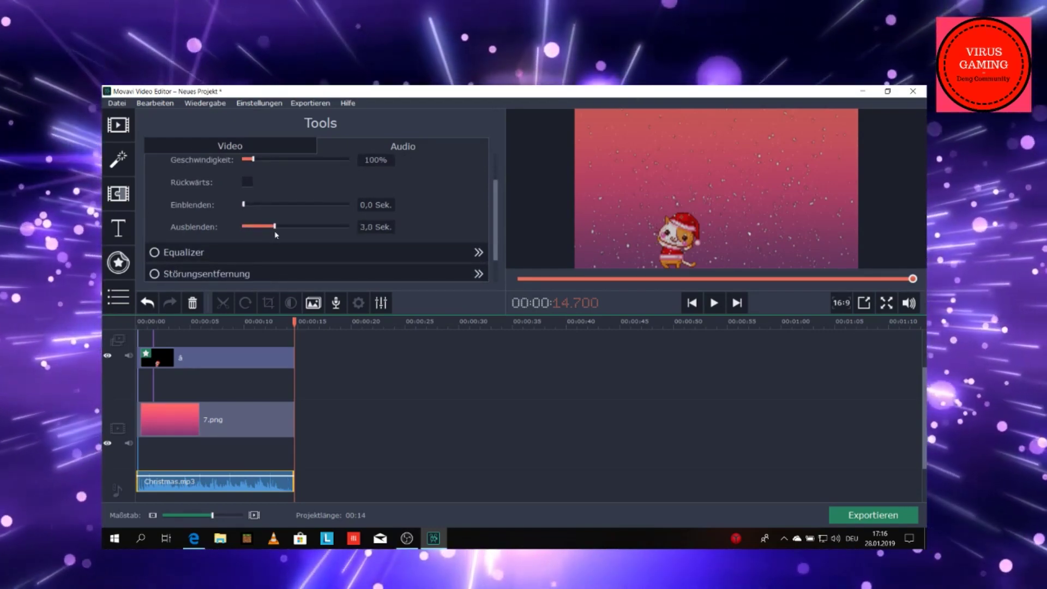
click(258, 328)
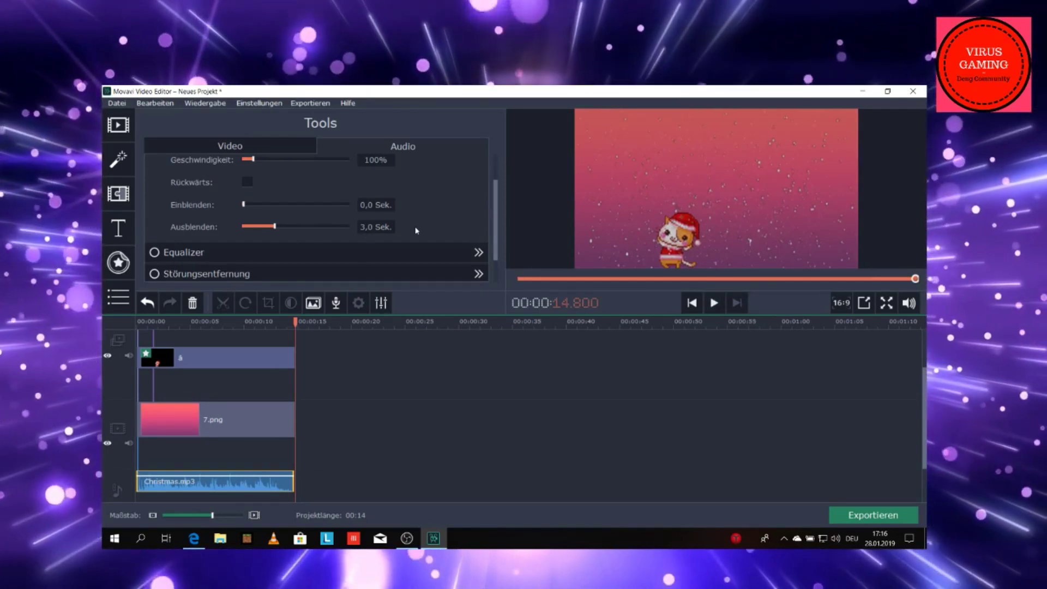
scroll(496, 207, up, 2)
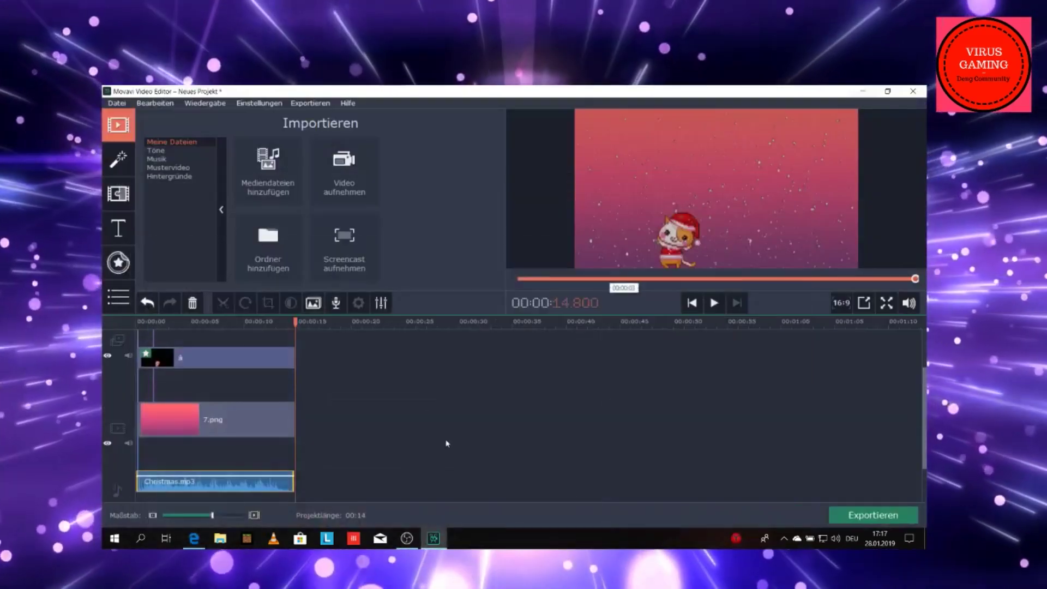
Set the fade-out of the Snow Falling overlay clip to 2.5 seconds.
drag(927, 410, 927, 339)
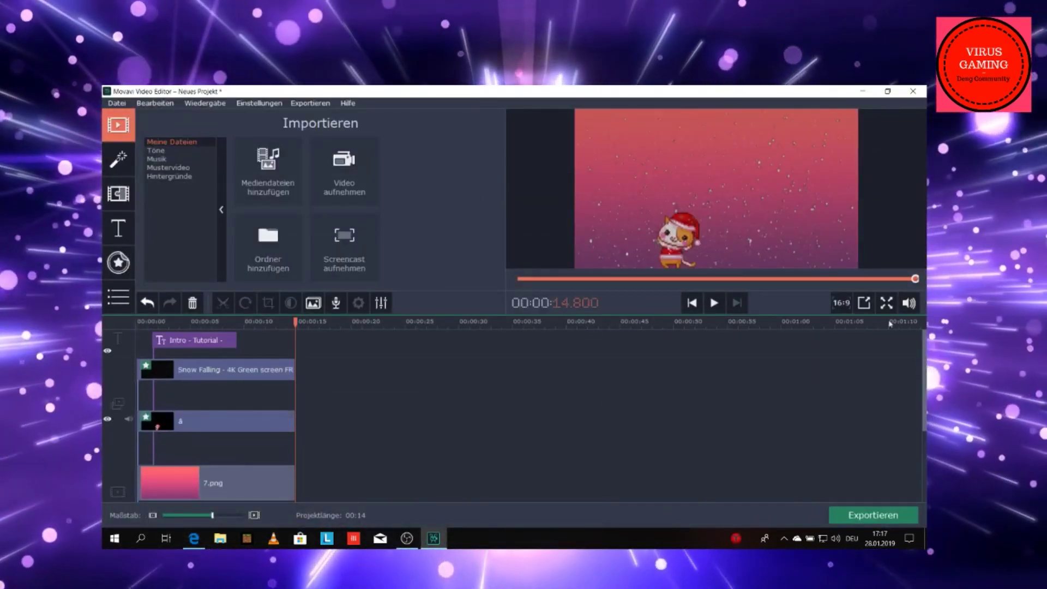
double_click(242, 376)
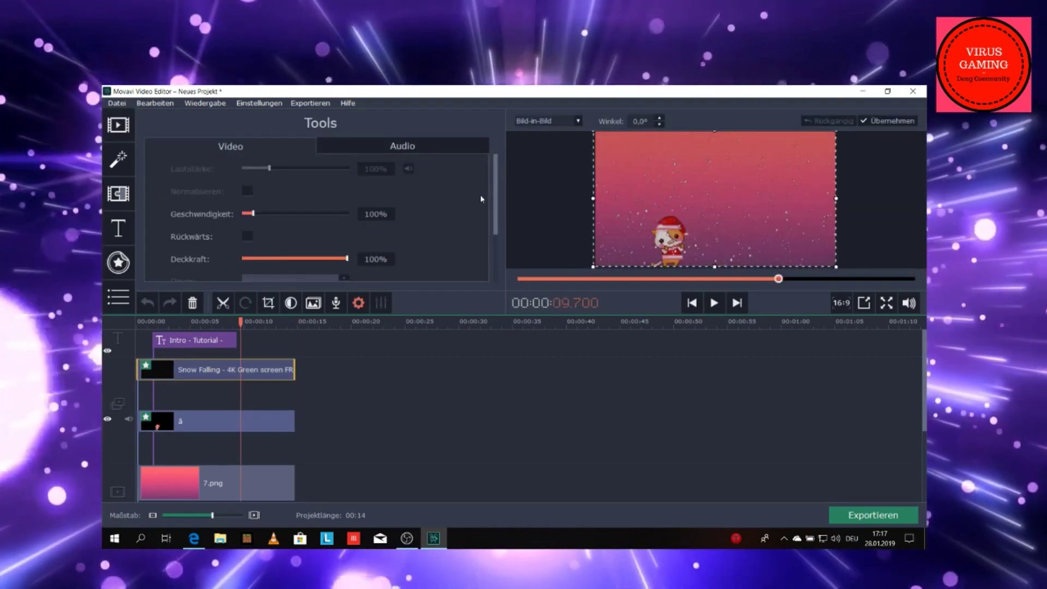
drag(495, 204, 507, 264)
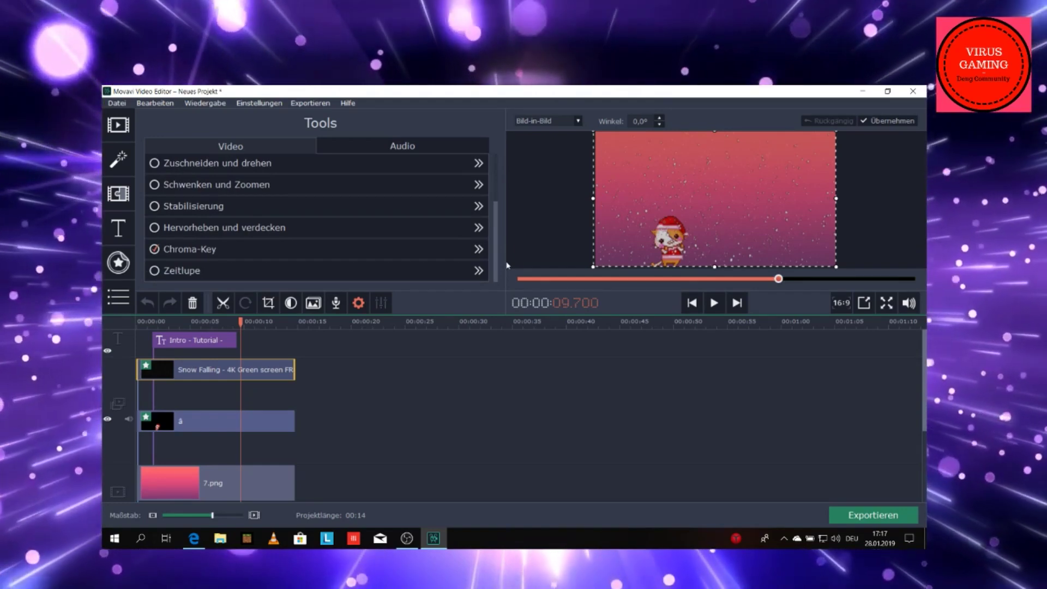
drag(507, 257, 507, 238)
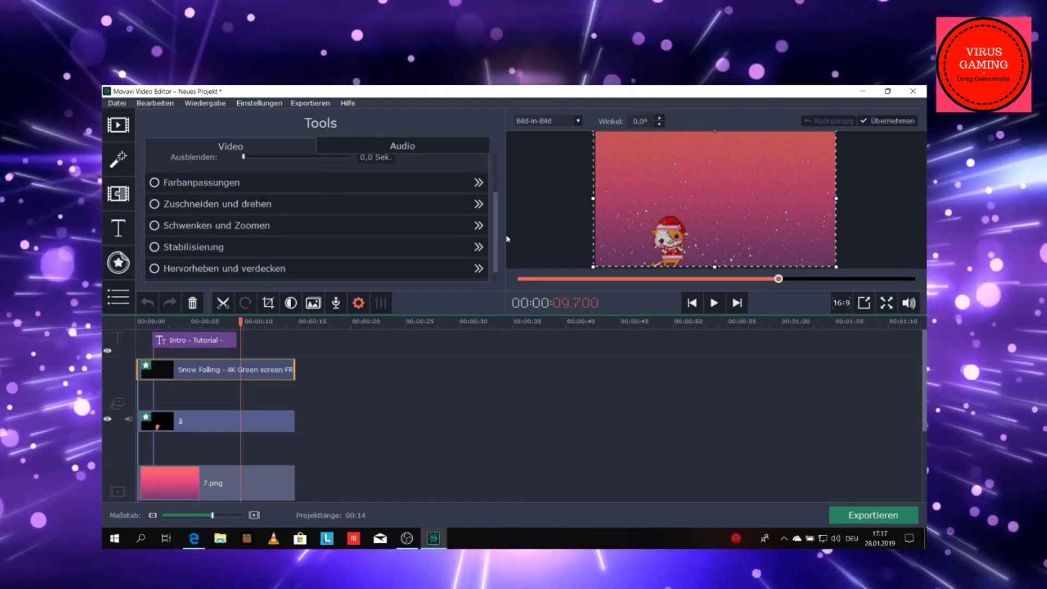
scroll(273, 224, up, 4)
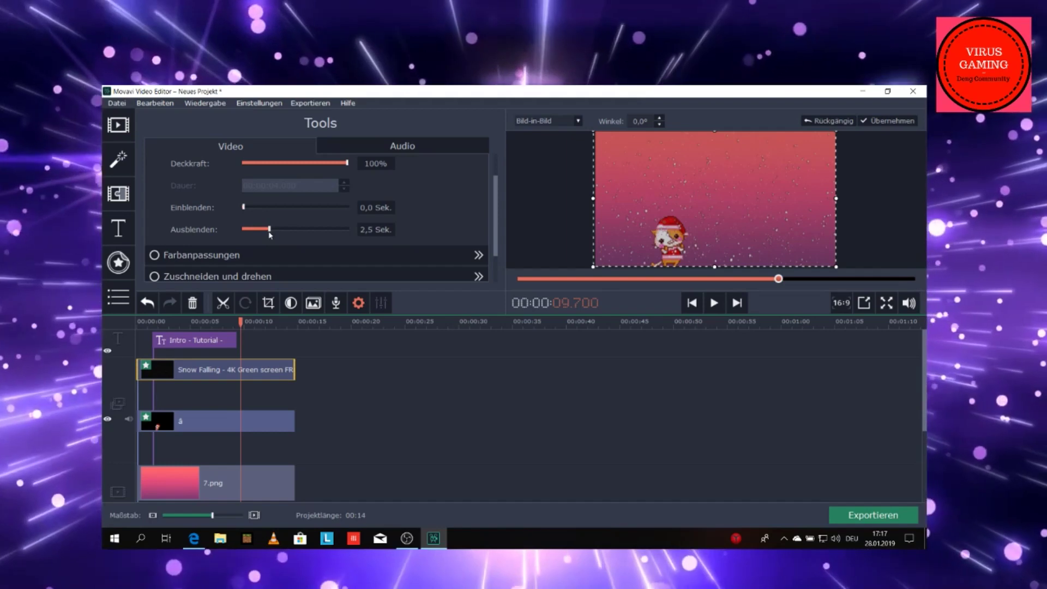
Set a 2.5-second fade-out on the dancing cat overlay clip and a 2.0-second fade-out on the 7.png background.
click(272, 420)
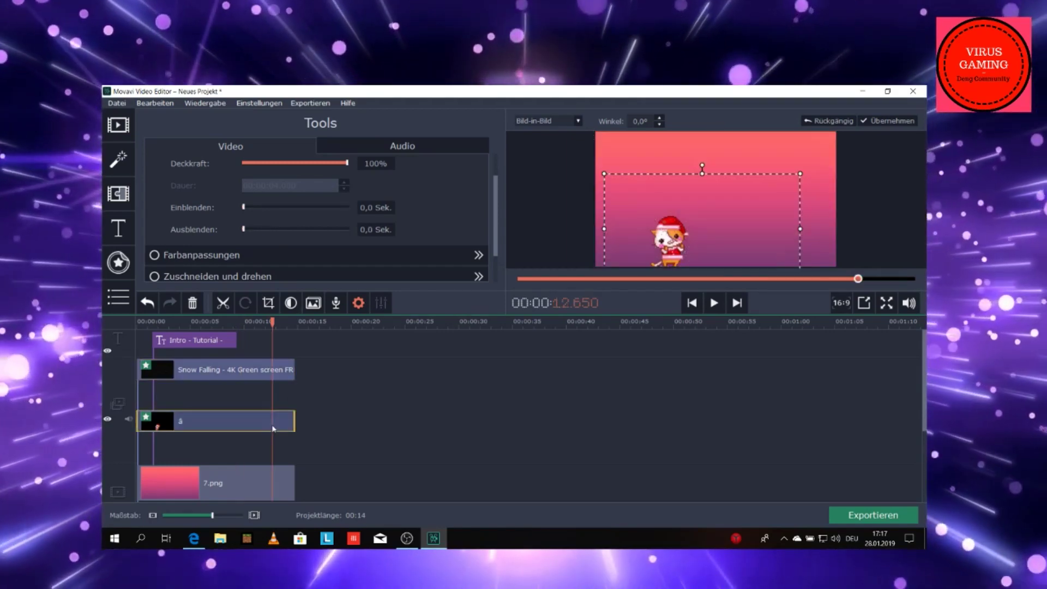
drag(497, 222, 497, 235)
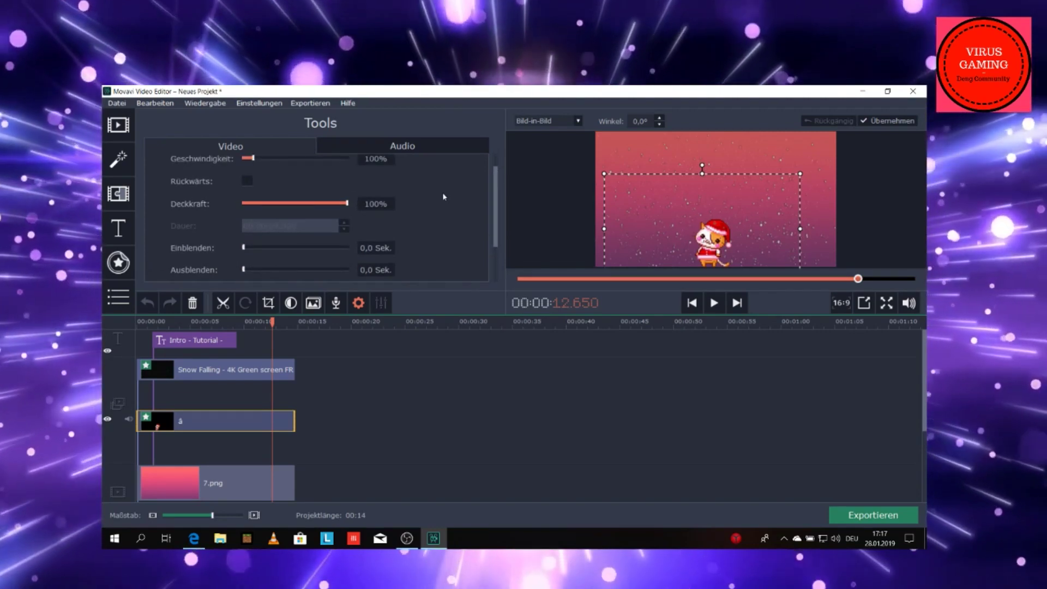
scroll(494, 214, down, 1)
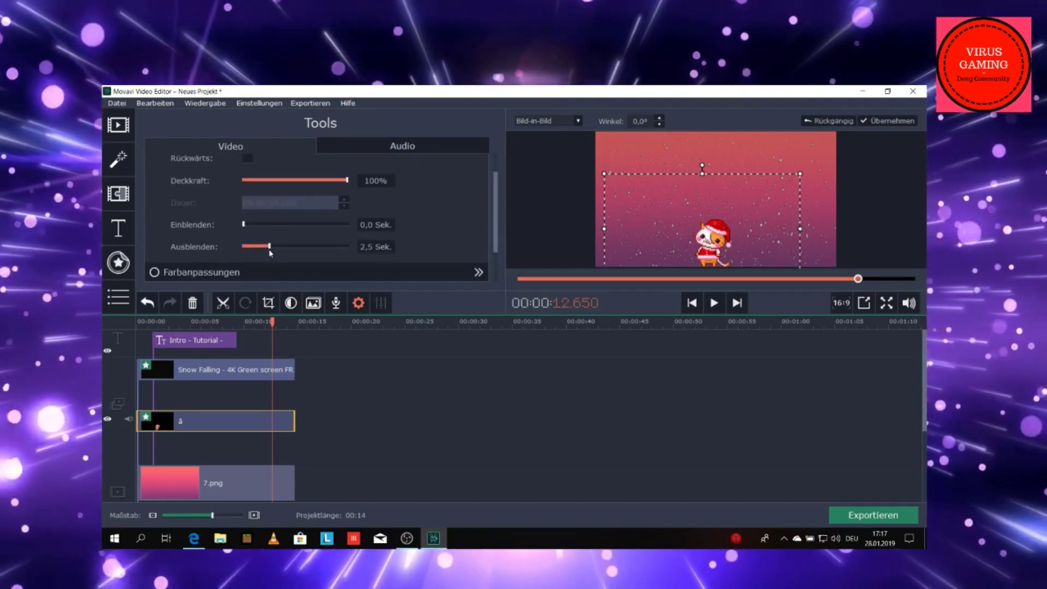
click(280, 482)
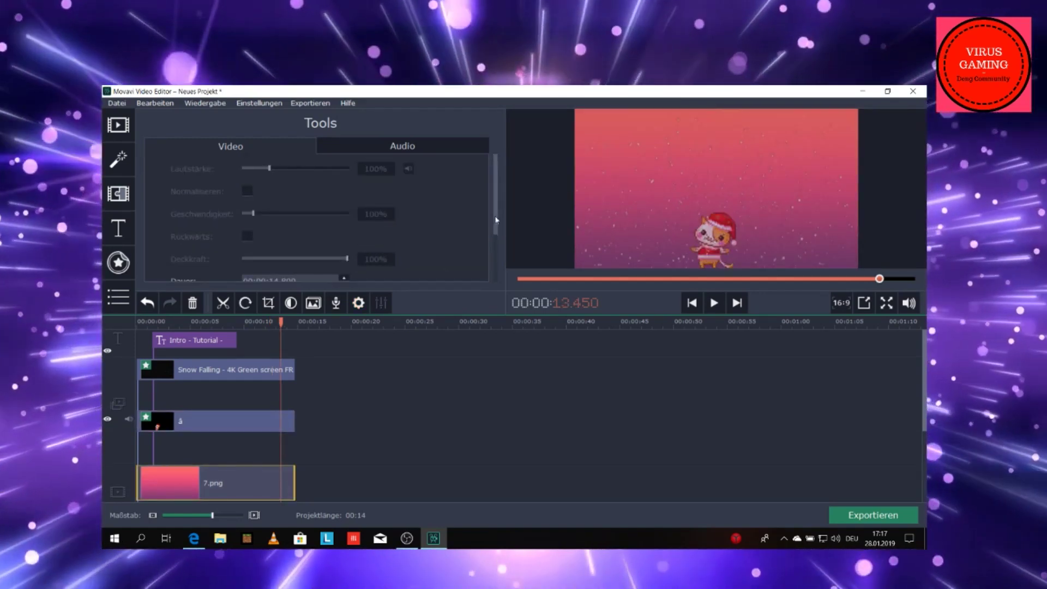
drag(497, 216, 496, 238)
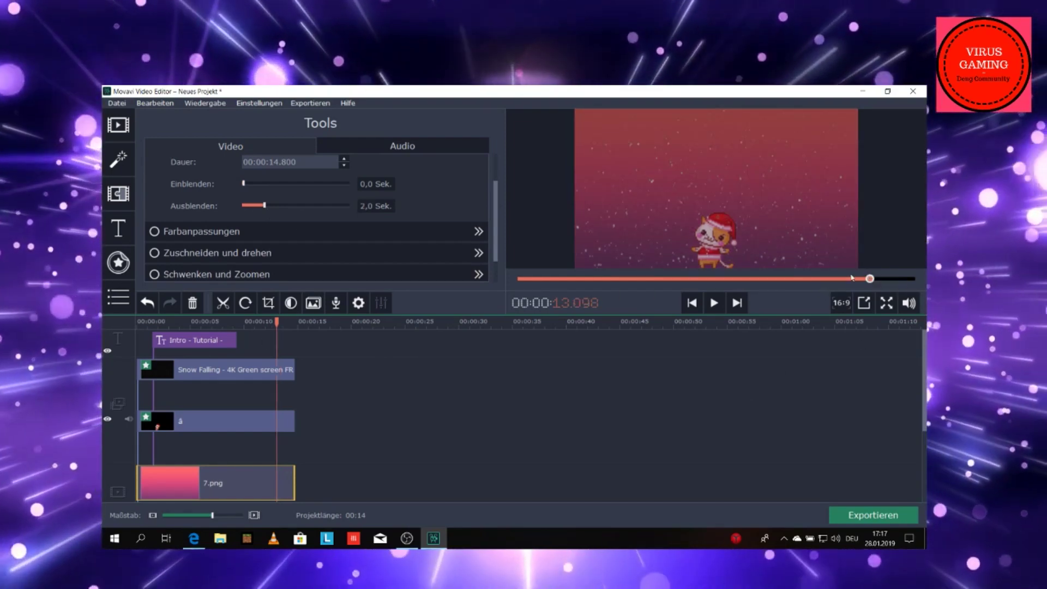
Play the whole intro from the start in full screen to check the fade-outs, and return to the editor.
drag(879, 279, 463, 289)
click(714, 303)
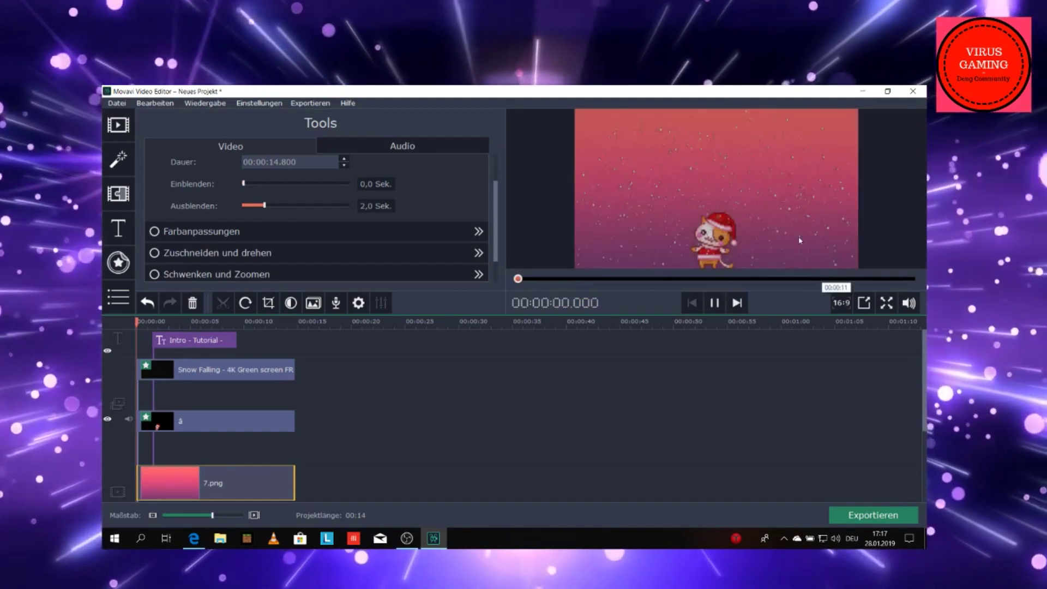
click(881, 305)
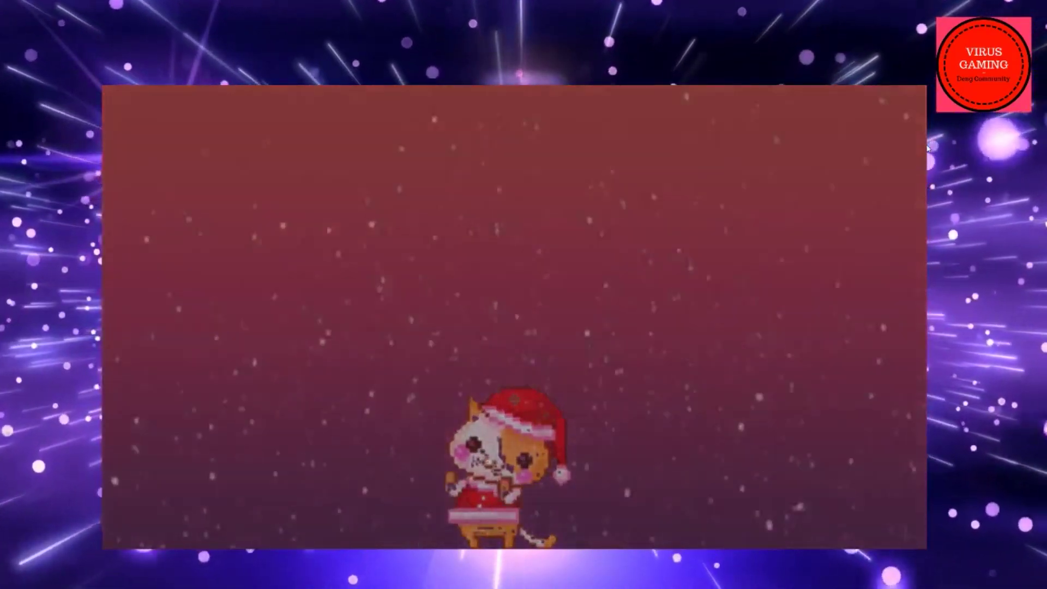
key(Escape)
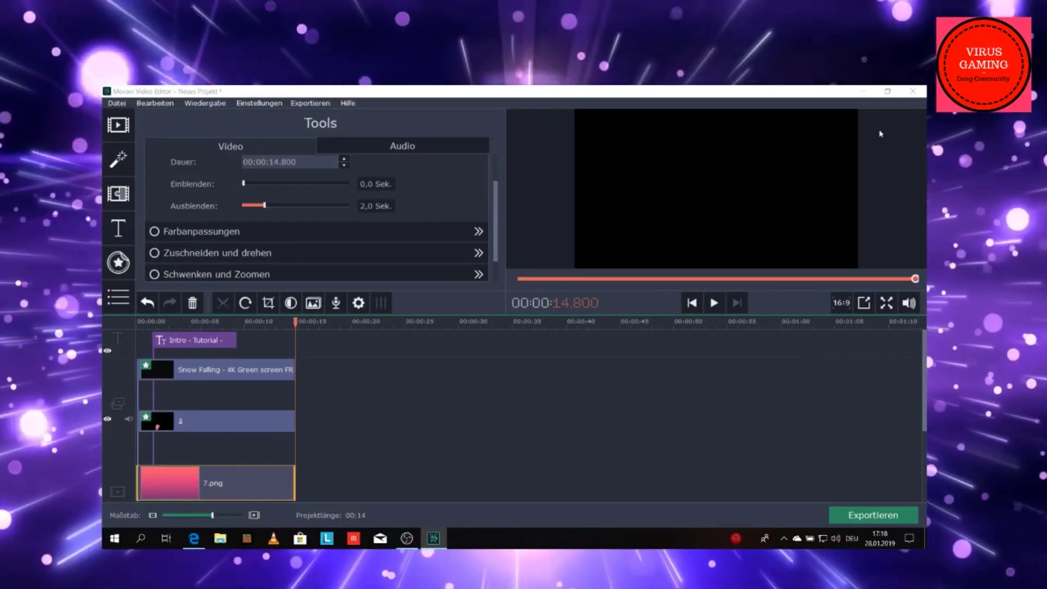
Export the project to the desktop as an MP4 file named Tutorial Intro 000.
click(117, 103)
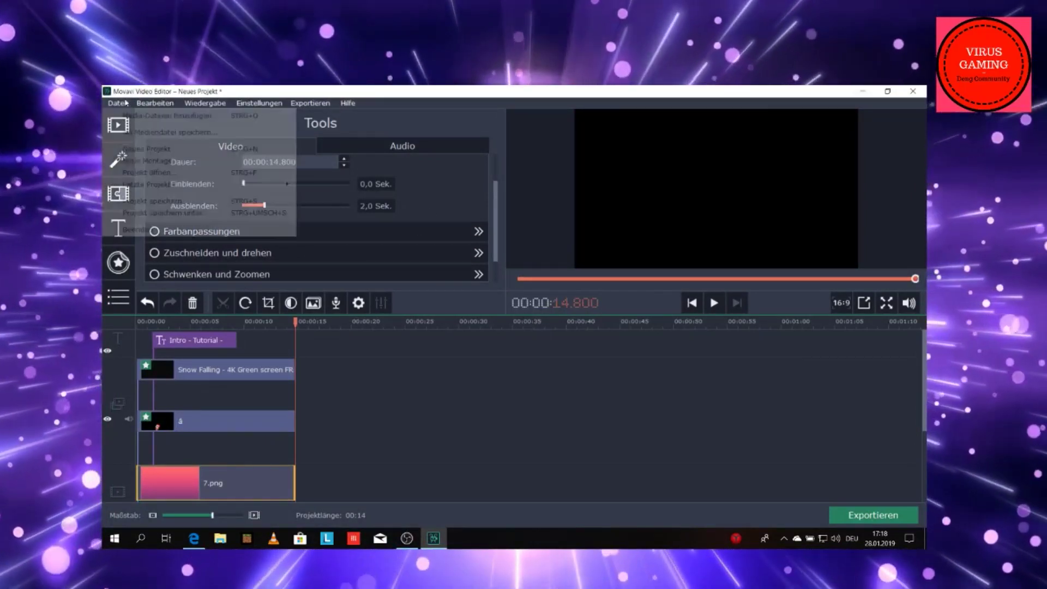
click(163, 131)
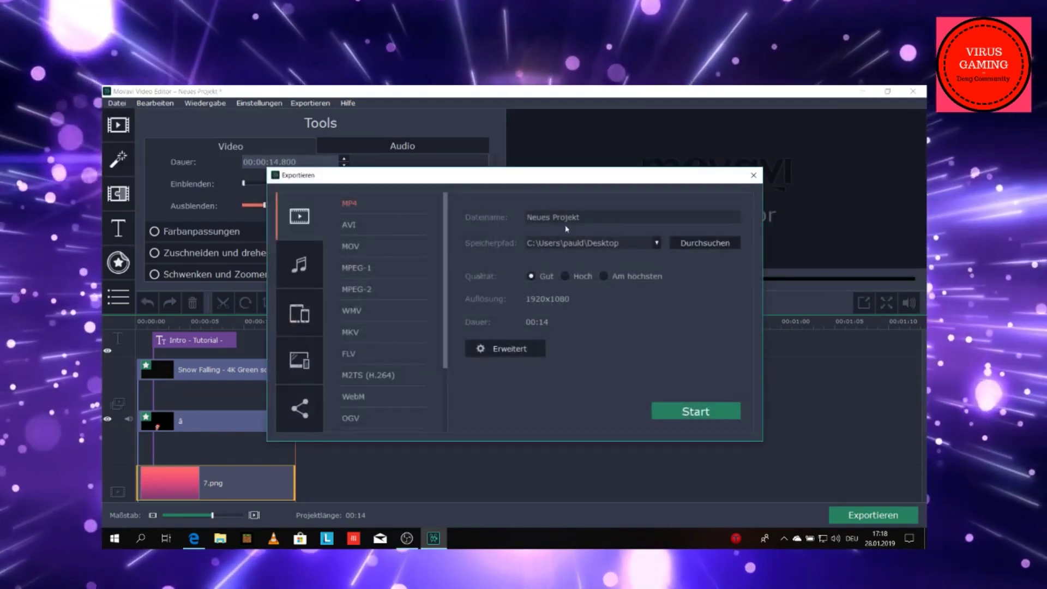
double_click(585, 218)
key(ctrl+a)
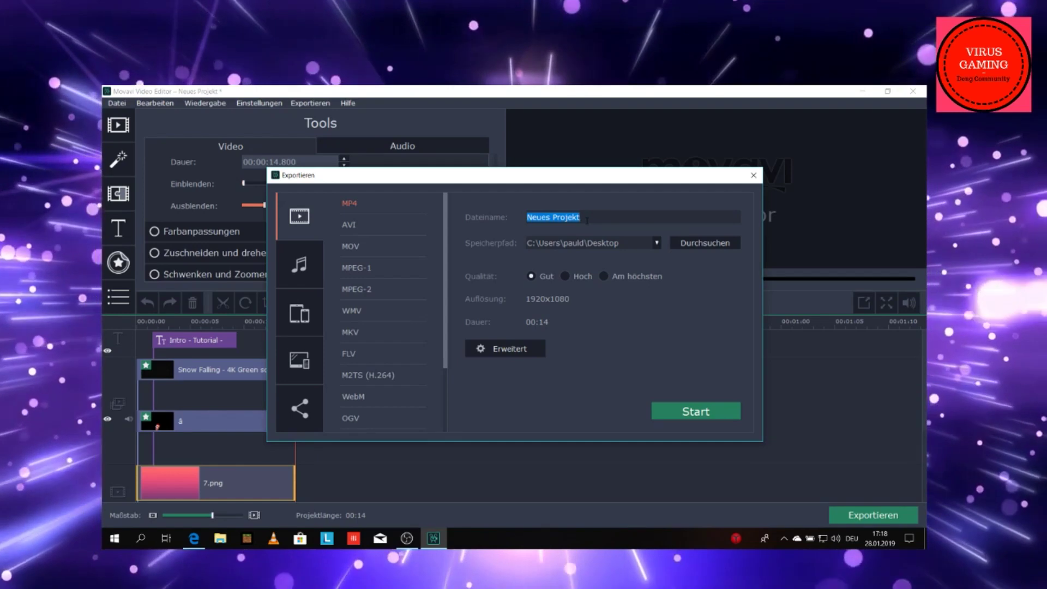
text(Tutorial Intro 000)
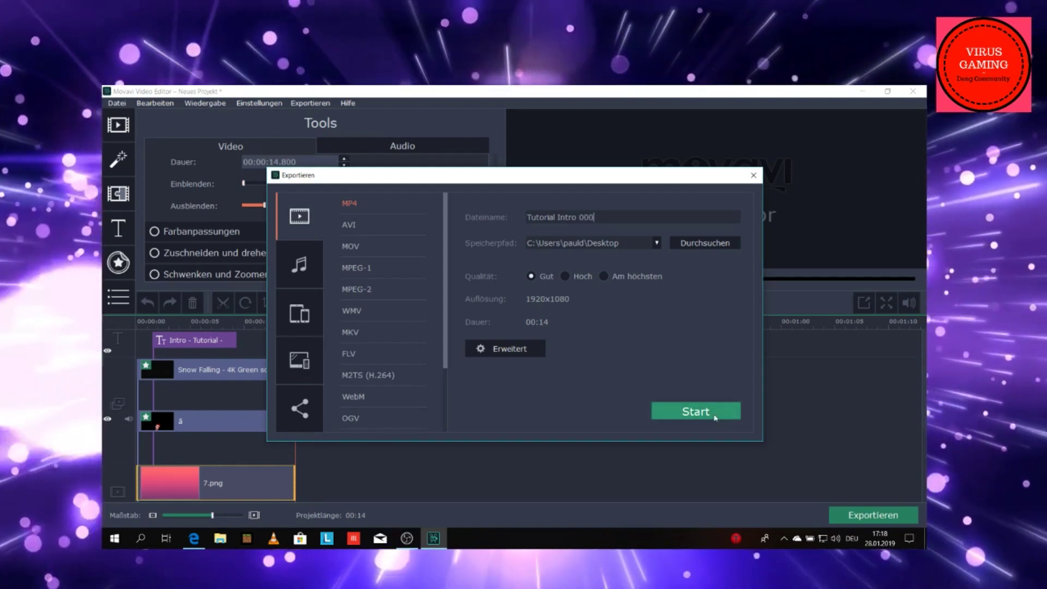
click(706, 417)
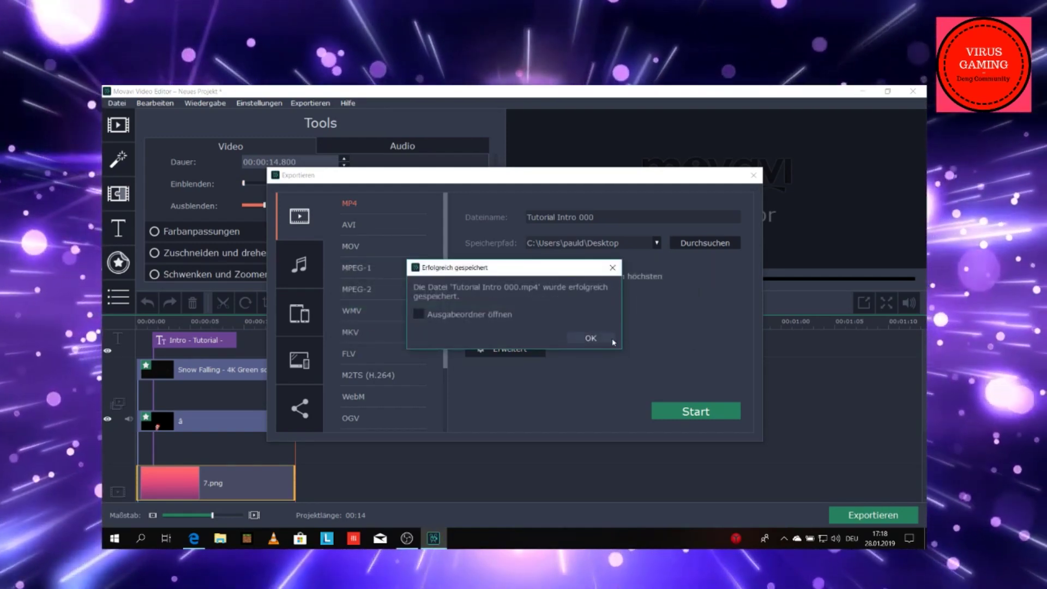
click(612, 340)
Close the video editor without saving the project and dismiss the Video Suite offer.
click(912, 91)
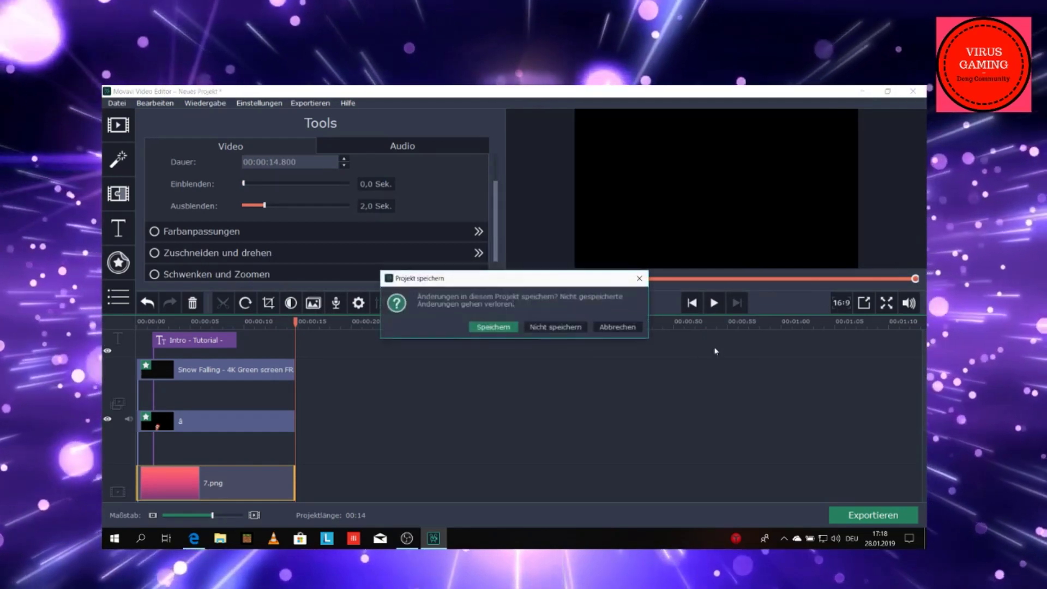
click(545, 329)
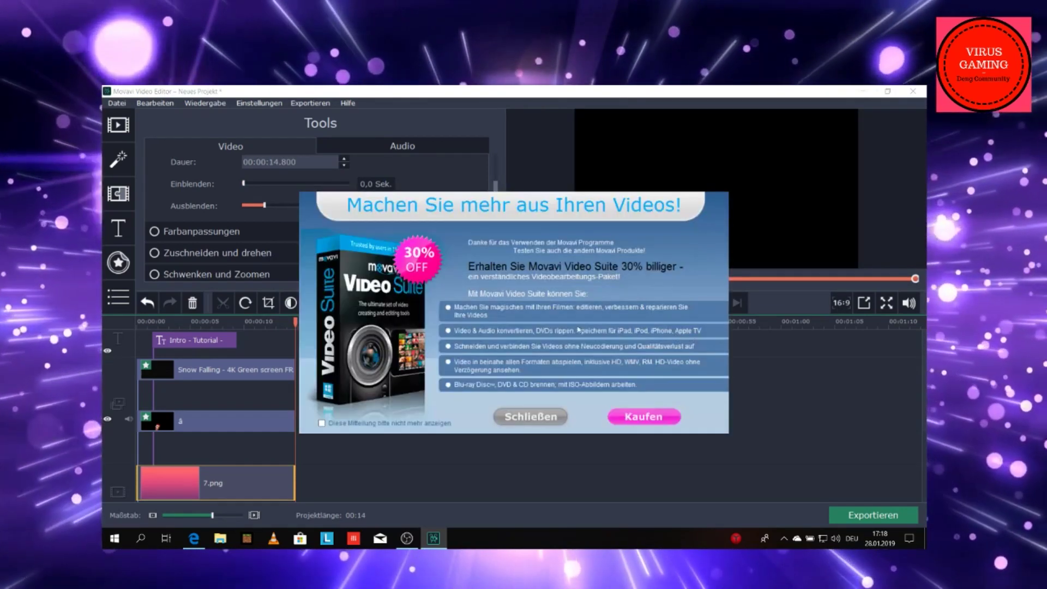
click(560, 419)
click(513, 453)
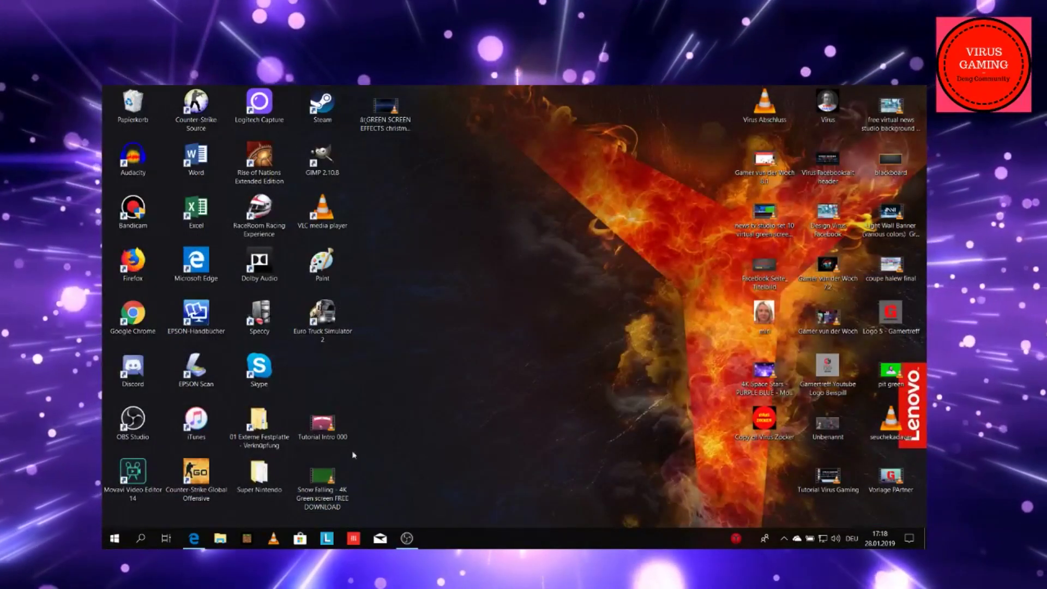
Swap the desktop positions of the christmas green screen video and Tutorial Intro 000, and play the exported intro in VLC media player.
drag(388, 120, 323, 373)
drag(322, 422, 394, 137)
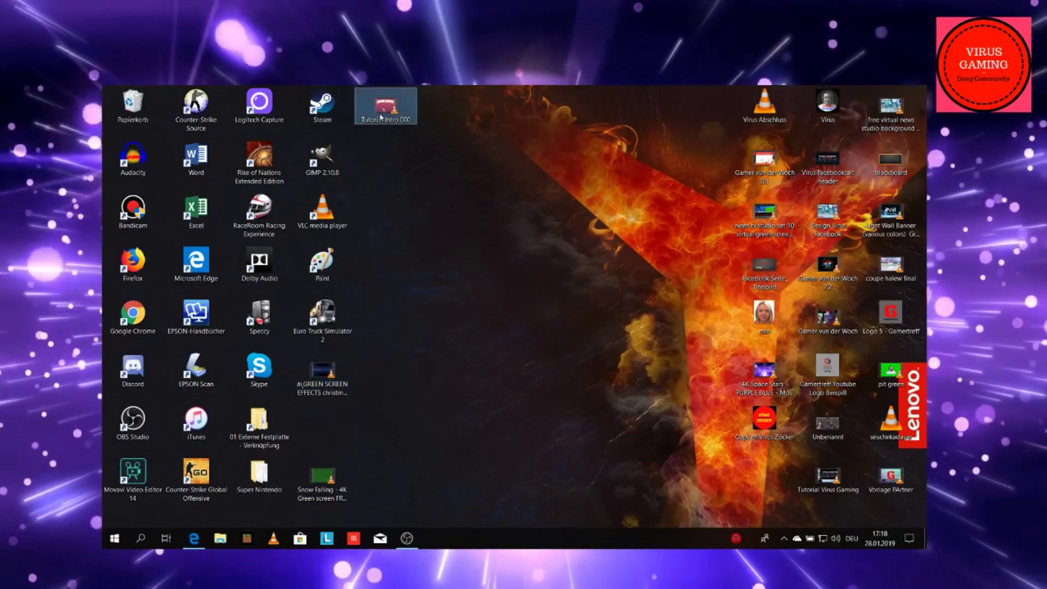
double_click(380, 116)
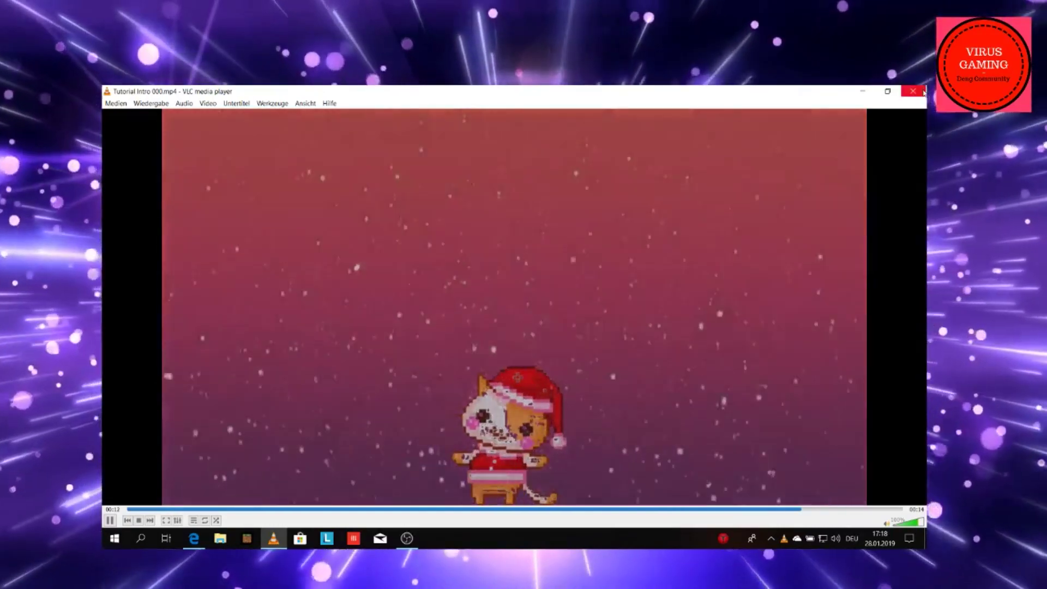
click(923, 93)
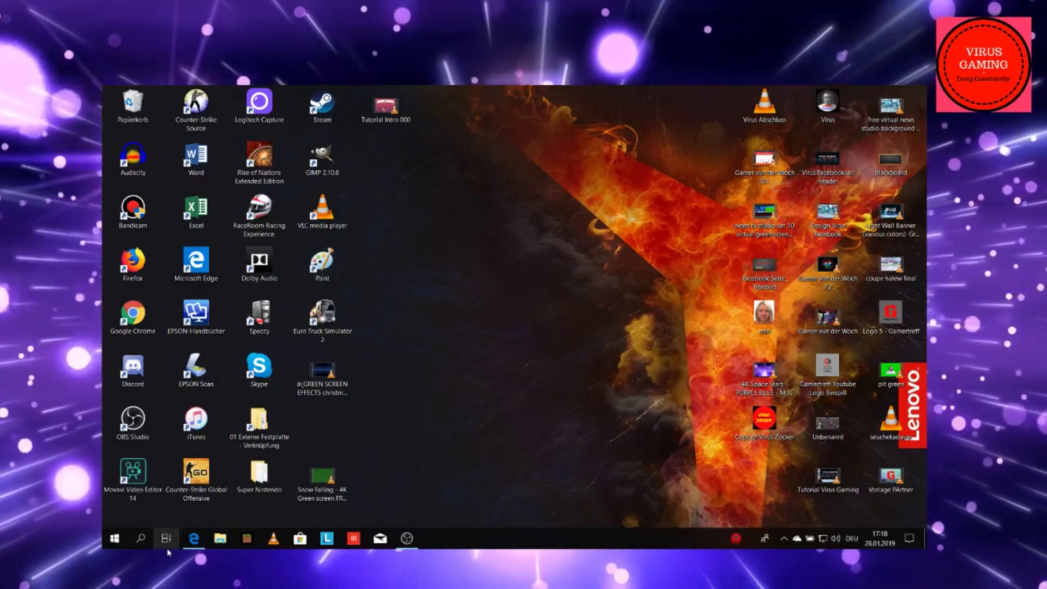
Open the LUXLIGA project folder in the owner's documents on the external hard drive and play the Intro LUXLIGA TV video.
double_click(259, 423)
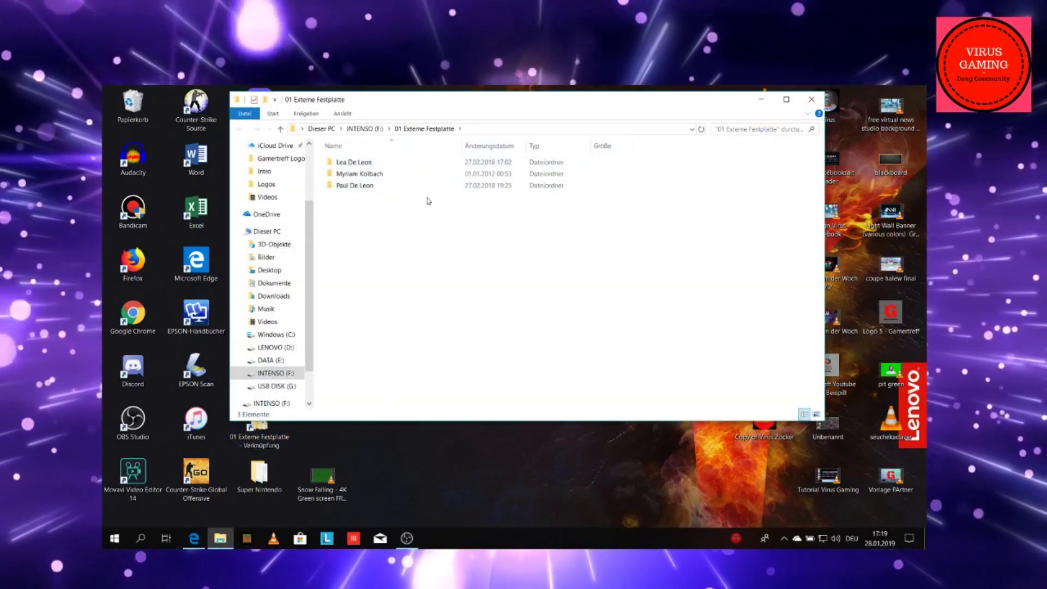
click(390, 188)
double_click(390, 187)
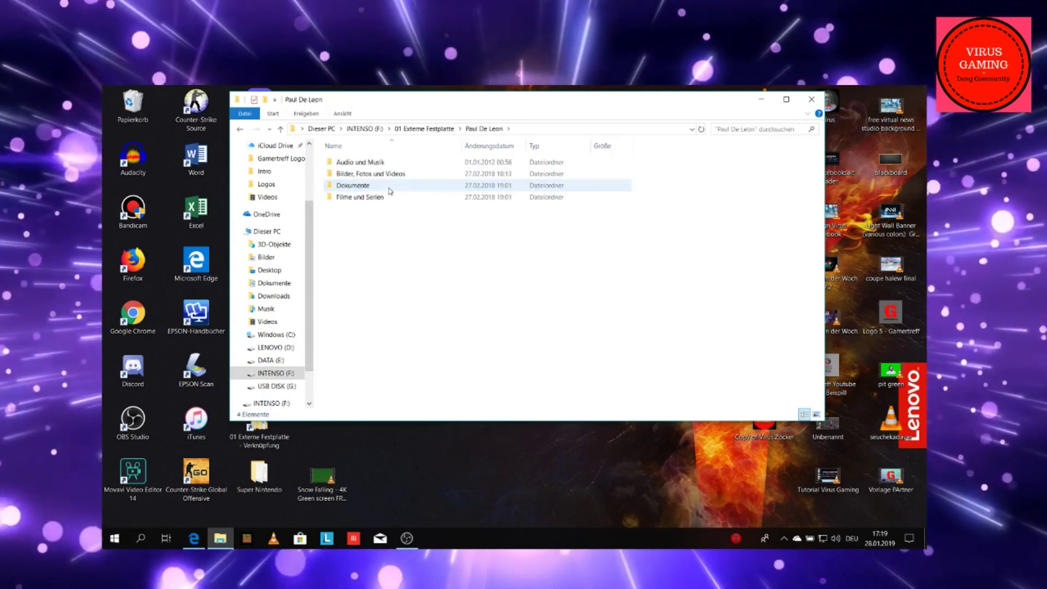
double_click(381, 186)
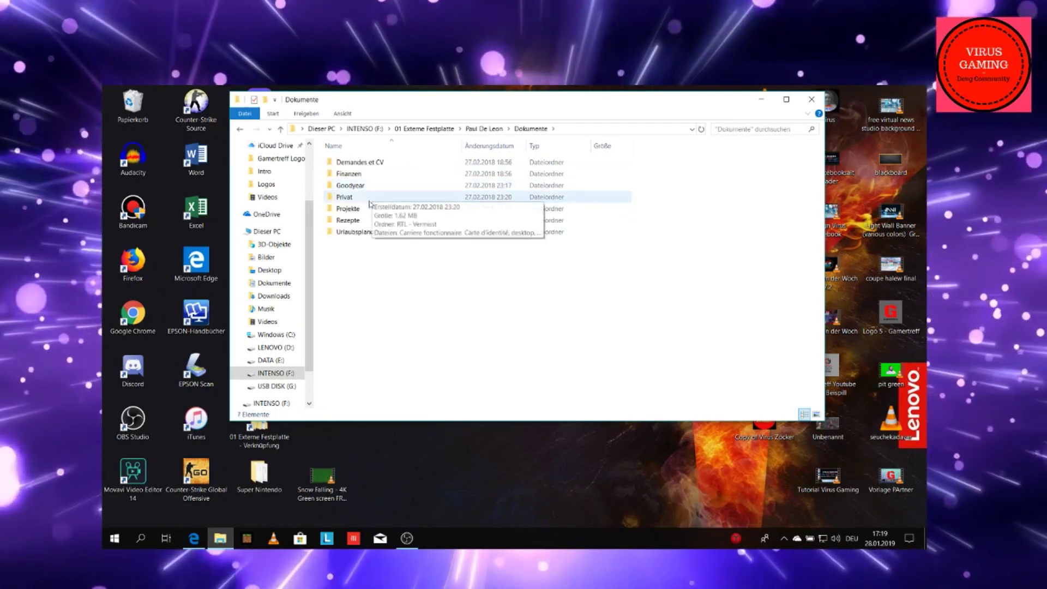
double_click(367, 209)
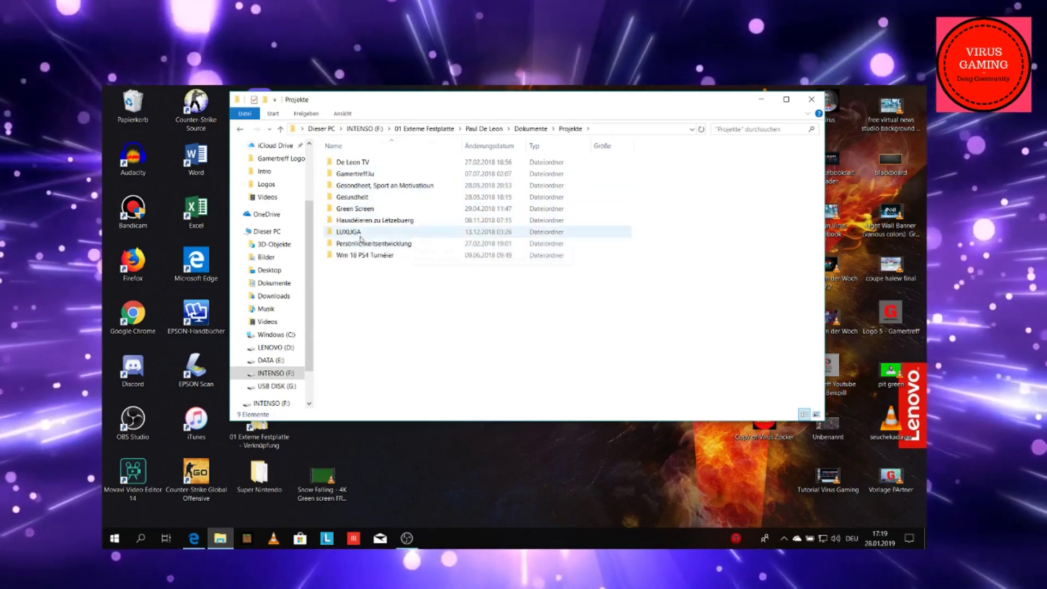
double_click(416, 233)
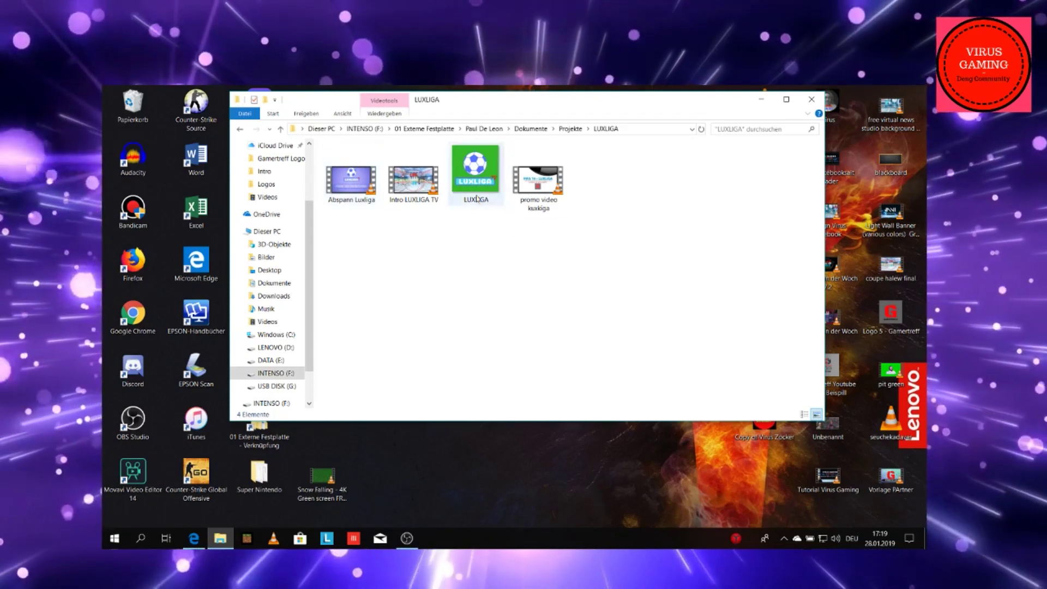
double_click(419, 196)
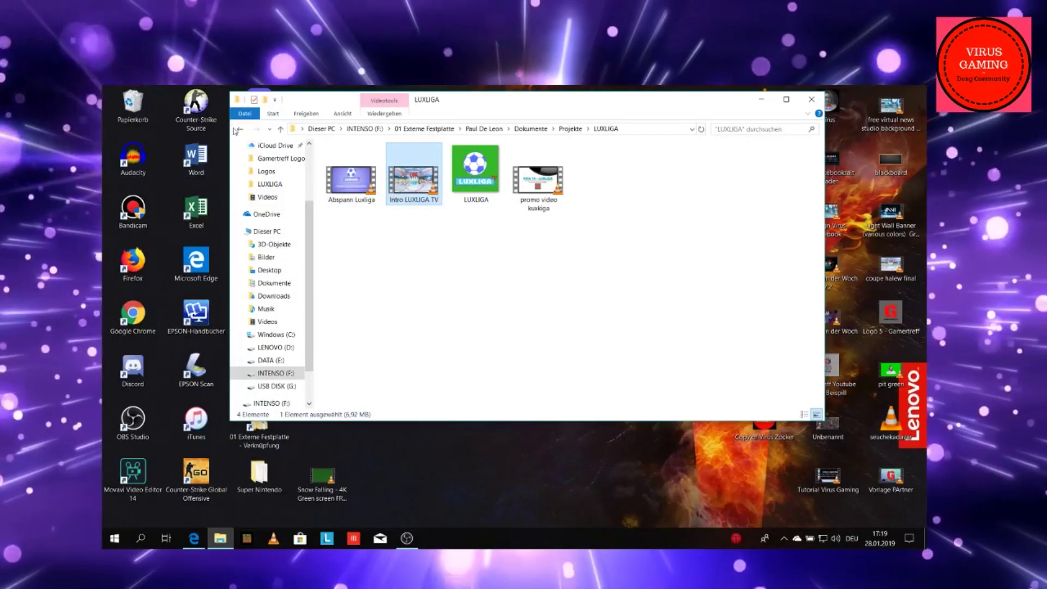
Open the Intros folder under Gamertreff.lu, Virus Gaming, Youtube in the Projekte folder and play the 002 Intro video.
click(240, 129)
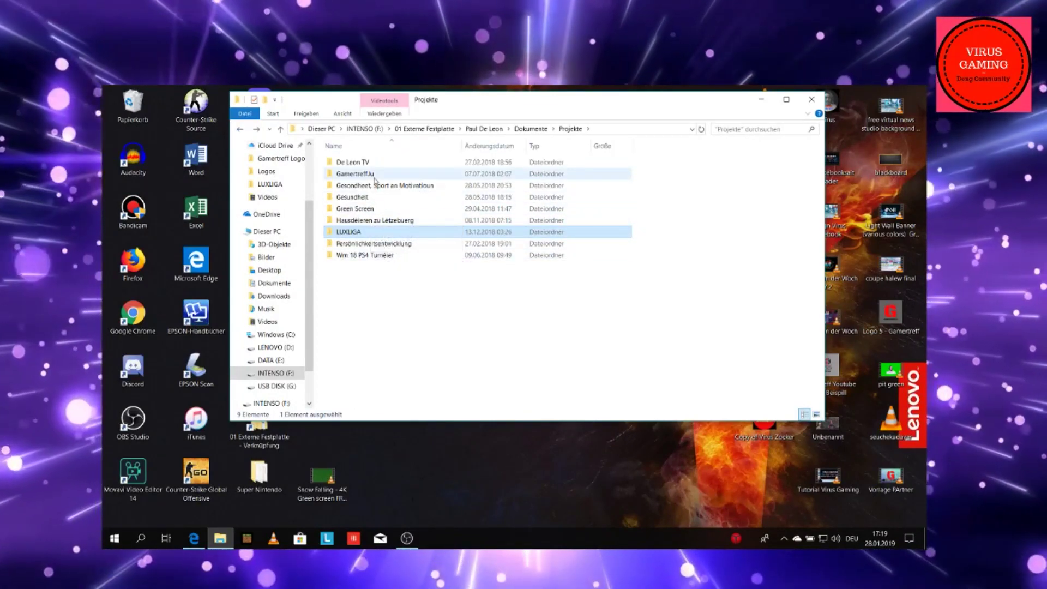
double_click(374, 175)
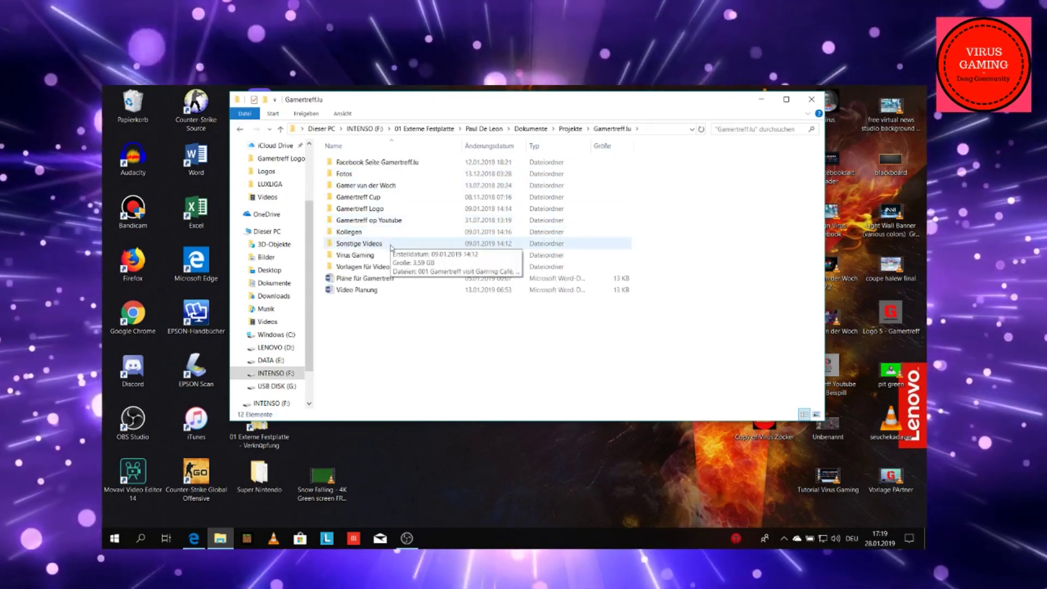
double_click(390, 255)
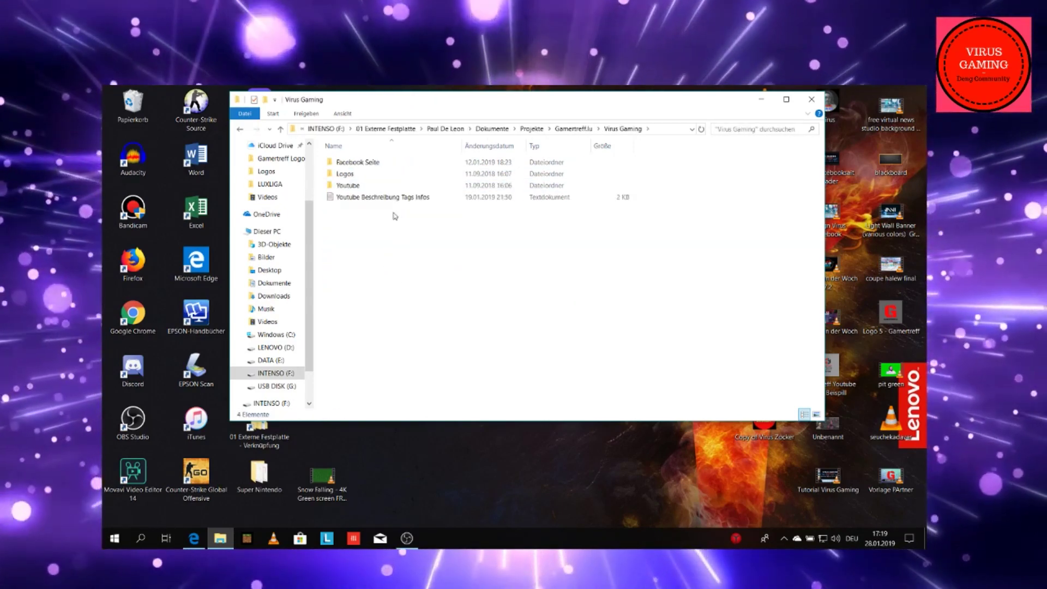
click(240, 133)
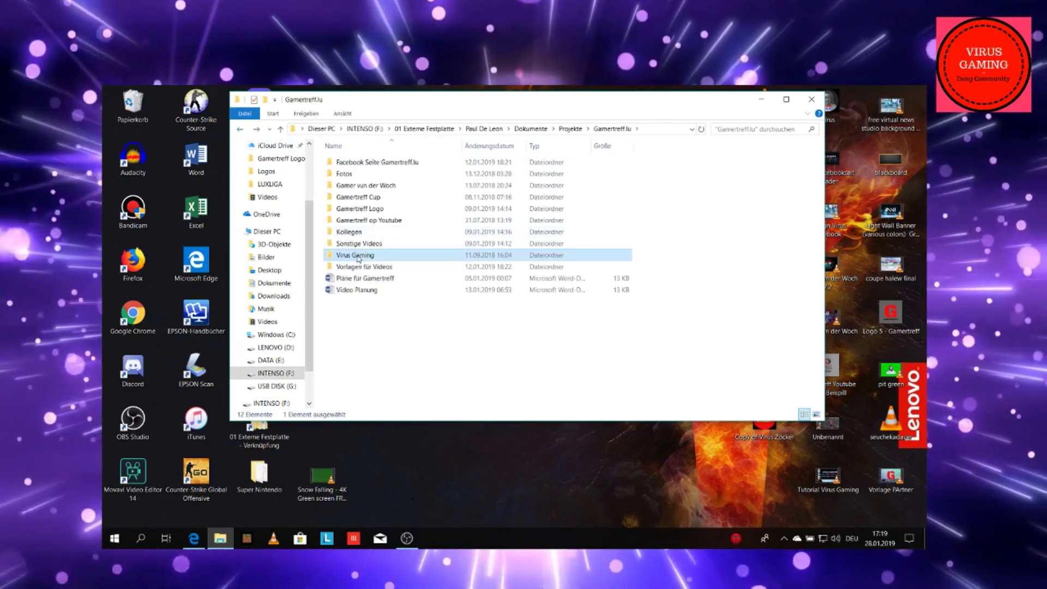
double_click(390, 253)
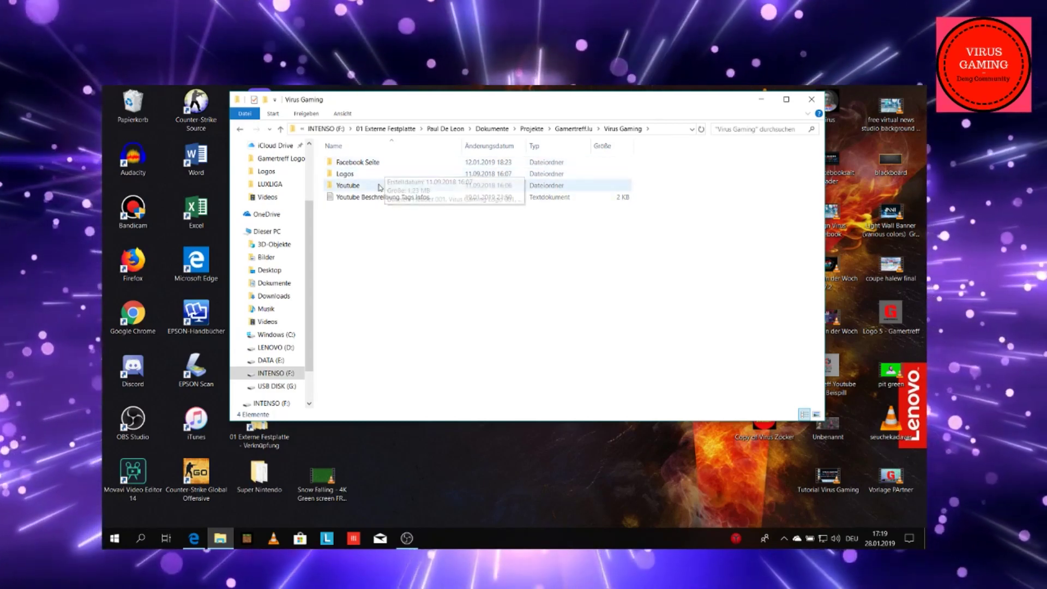
double_click(379, 185)
double_click(365, 189)
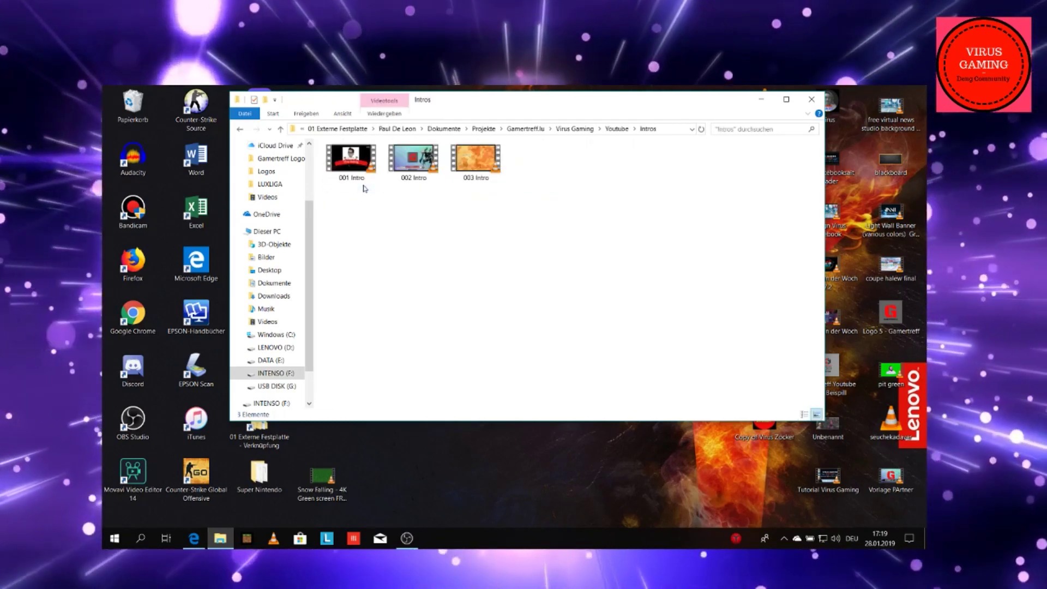
double_click(424, 163)
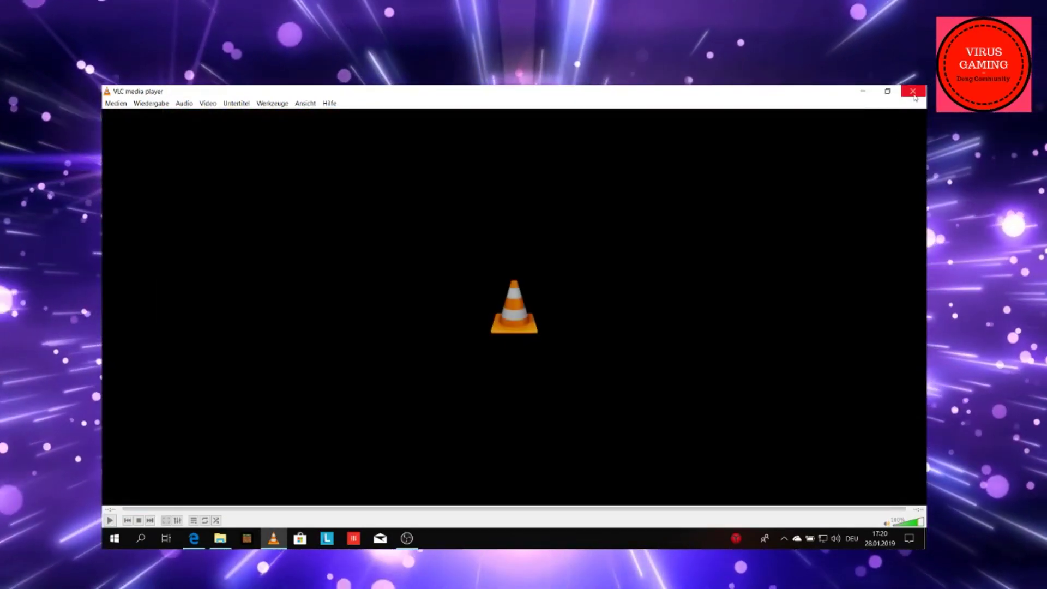
Close the media player and the Intros folder window, and clear the selection on the desktop.
click(914, 91)
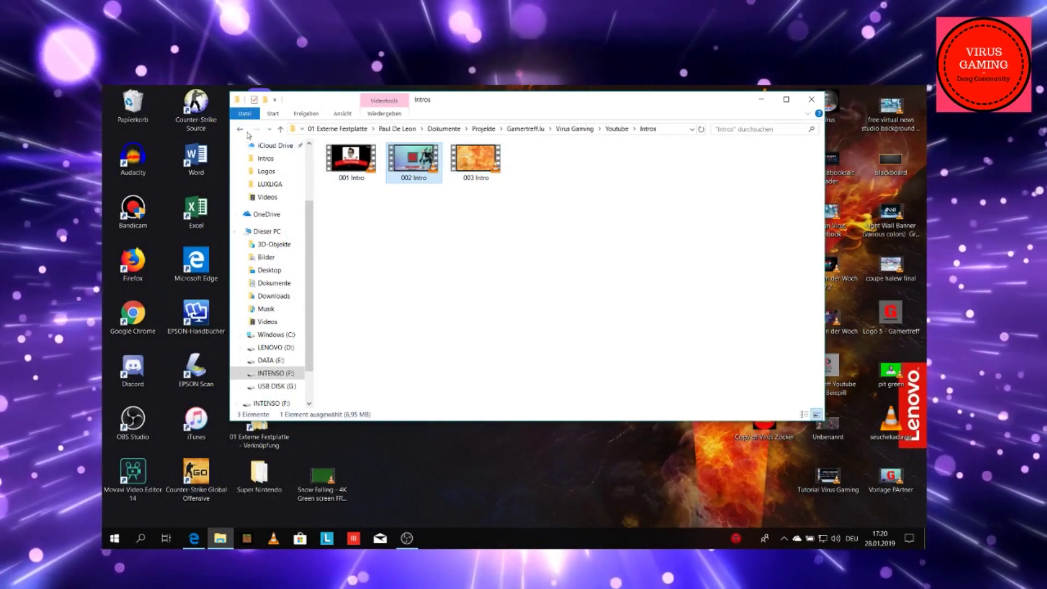
key(alt+F4)
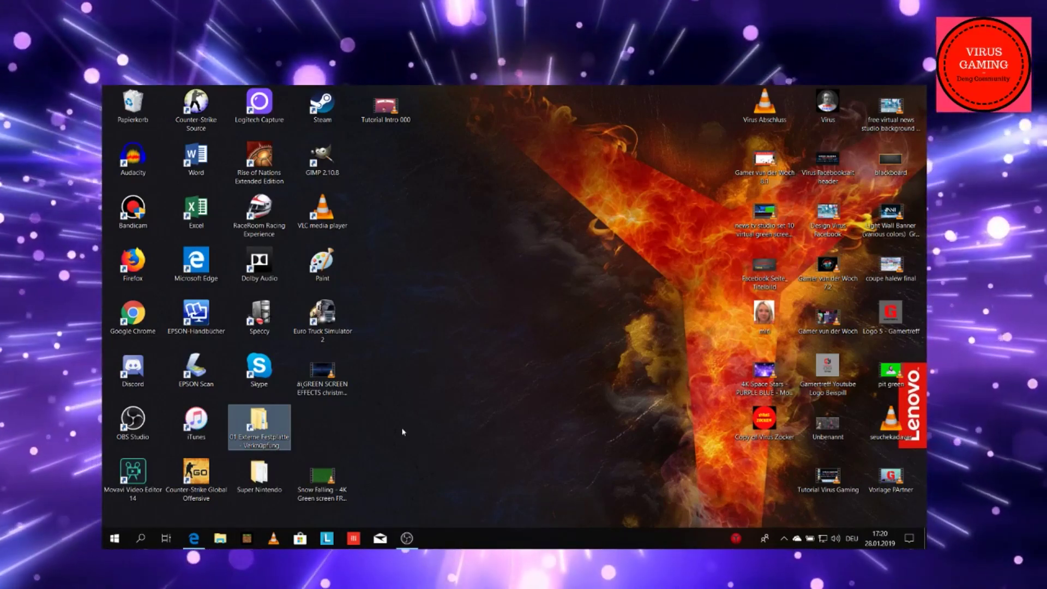
click(549, 366)
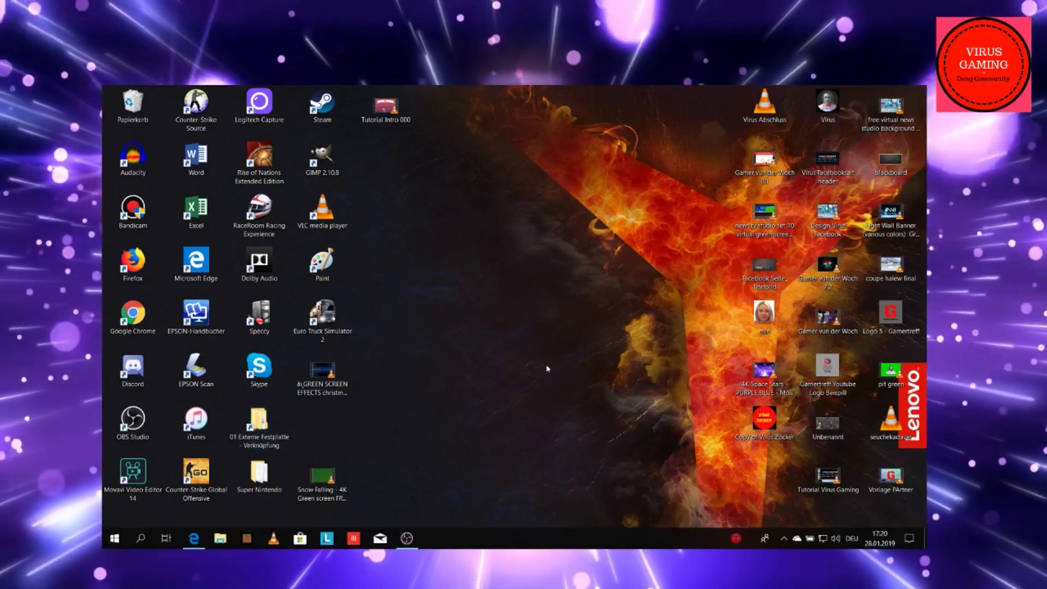